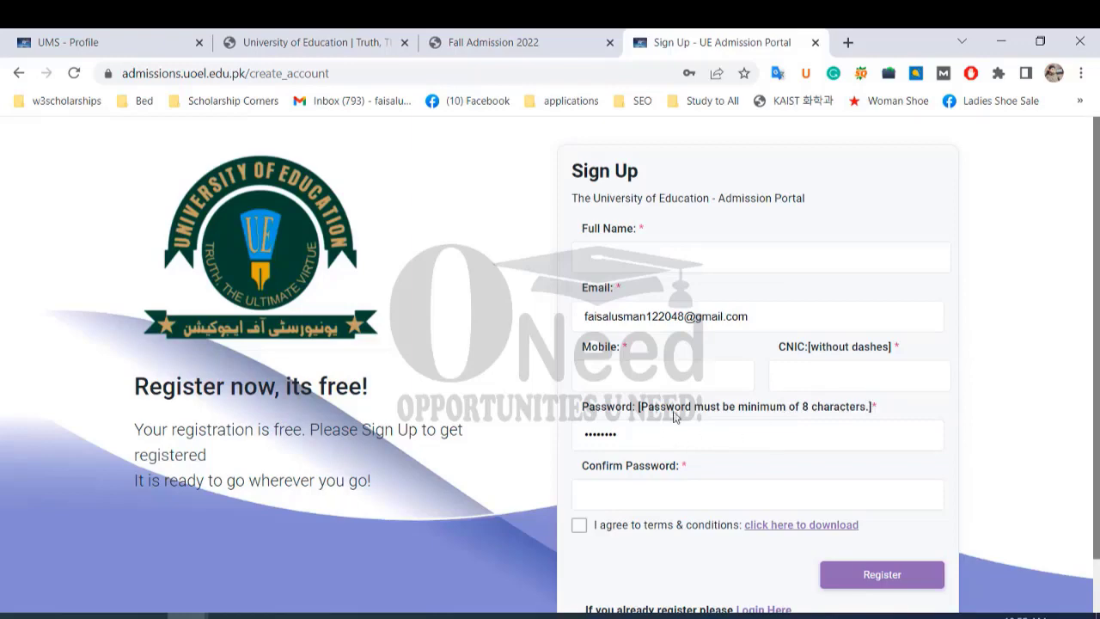
Select the Full Name field, dismiss the autofill list, and note the 'Email Already register' warning.
scroll(654, 441, down, 1)
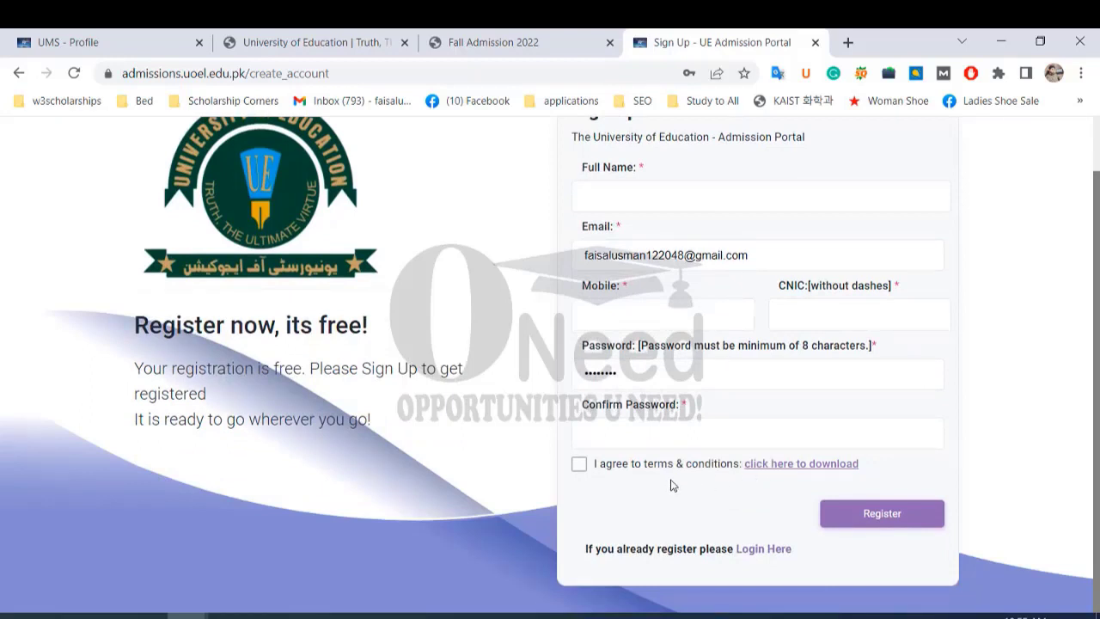
scroll(673, 486, up, 1)
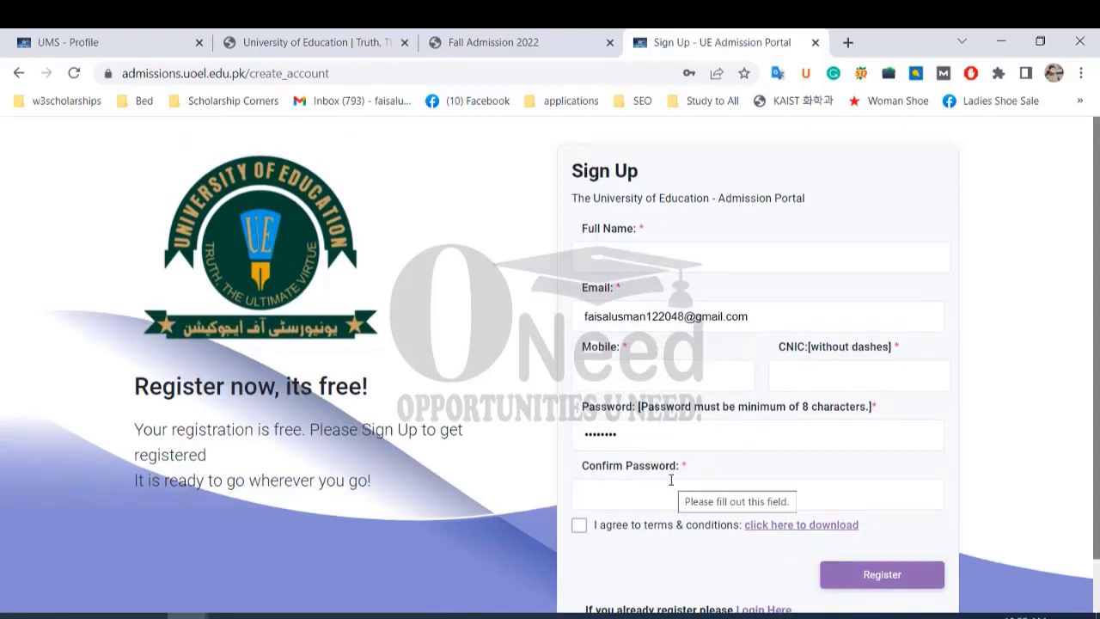
click(588, 260)
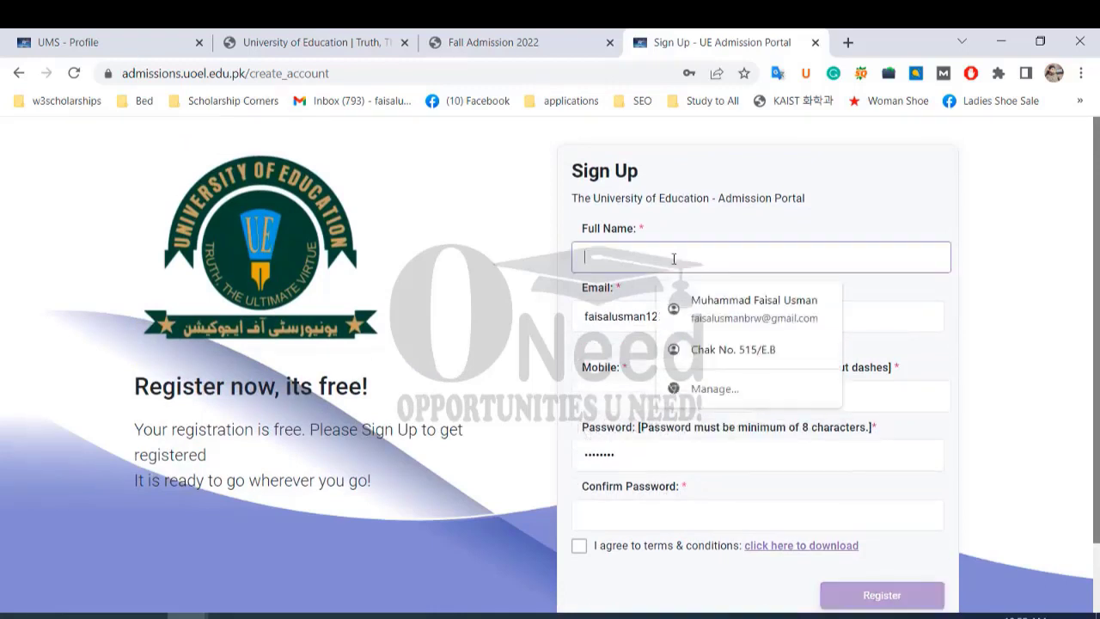
click(493, 254)
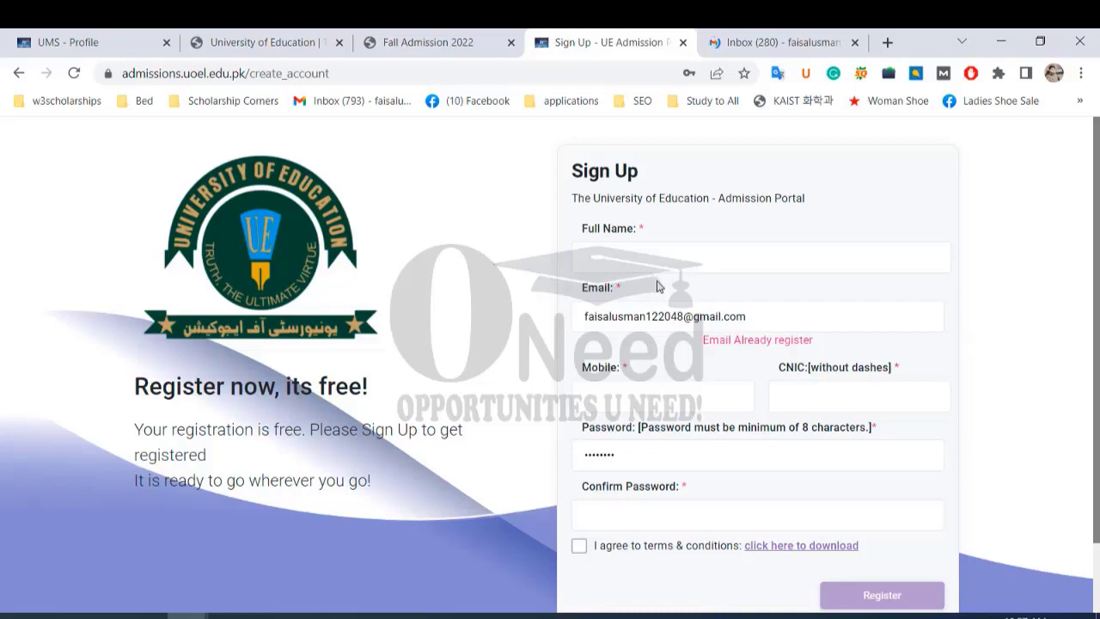
mouse_move(741, 48)
Read the Admissions UE 'Email Verfication Mail' in Gmail, then close the Gmail and Sign Up tabs.
click(806, 45)
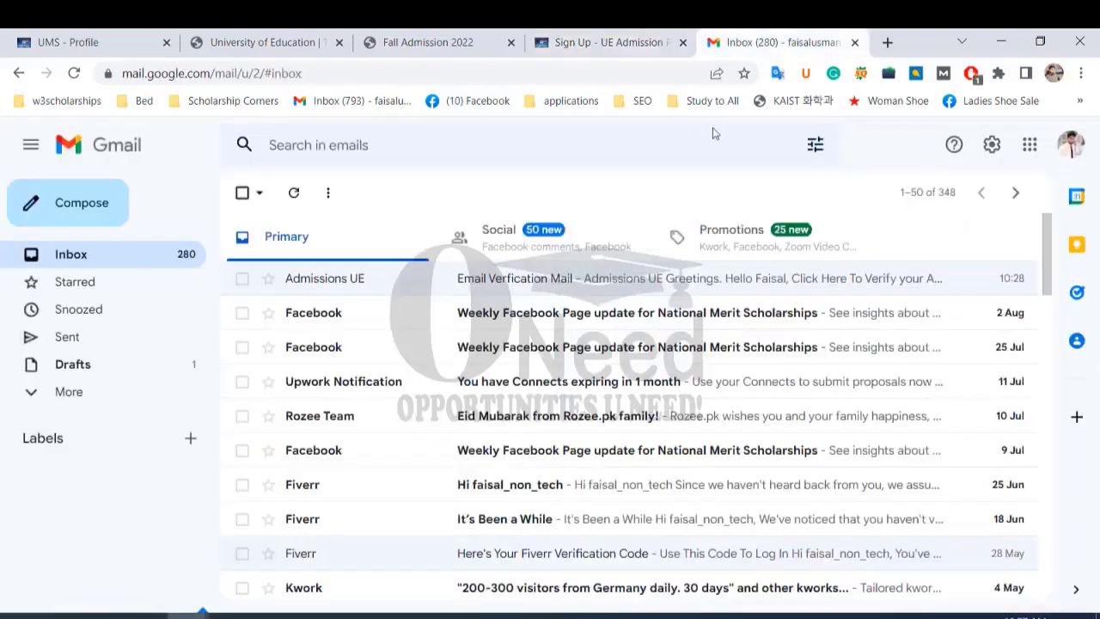
click(542, 287)
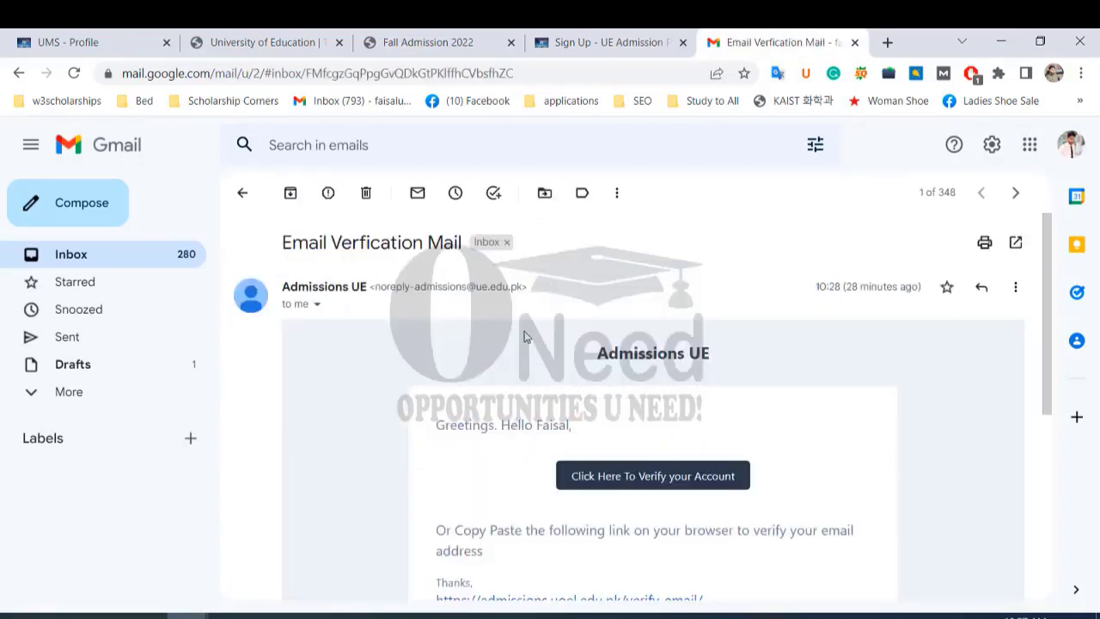
scroll(568, 379, down, 2)
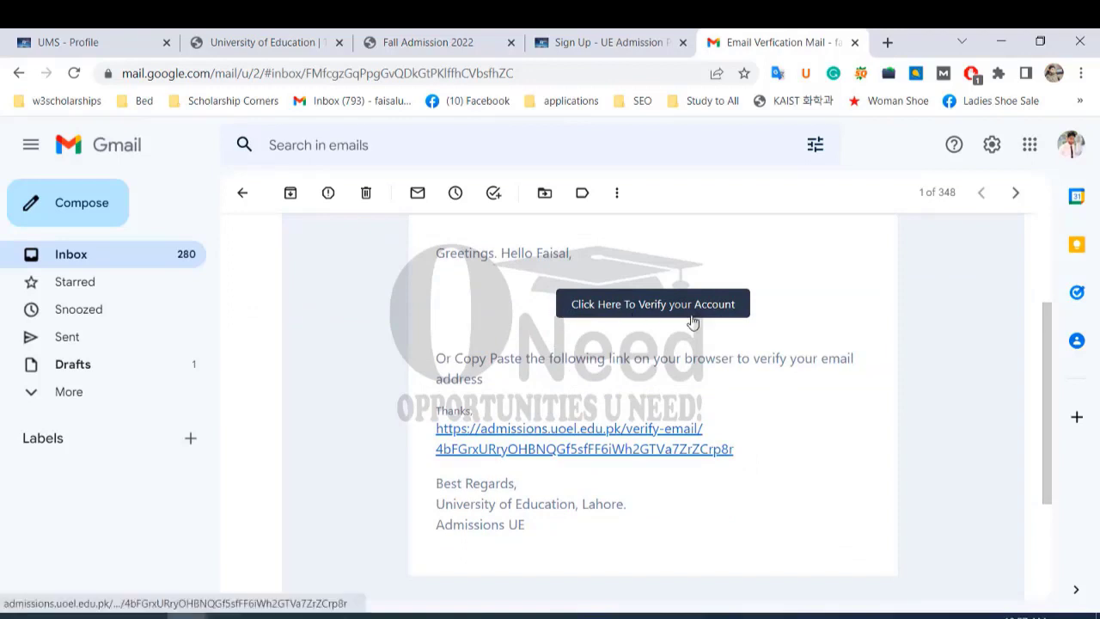
scroll(649, 372, down, 2)
scroll(648, 372, up, 4)
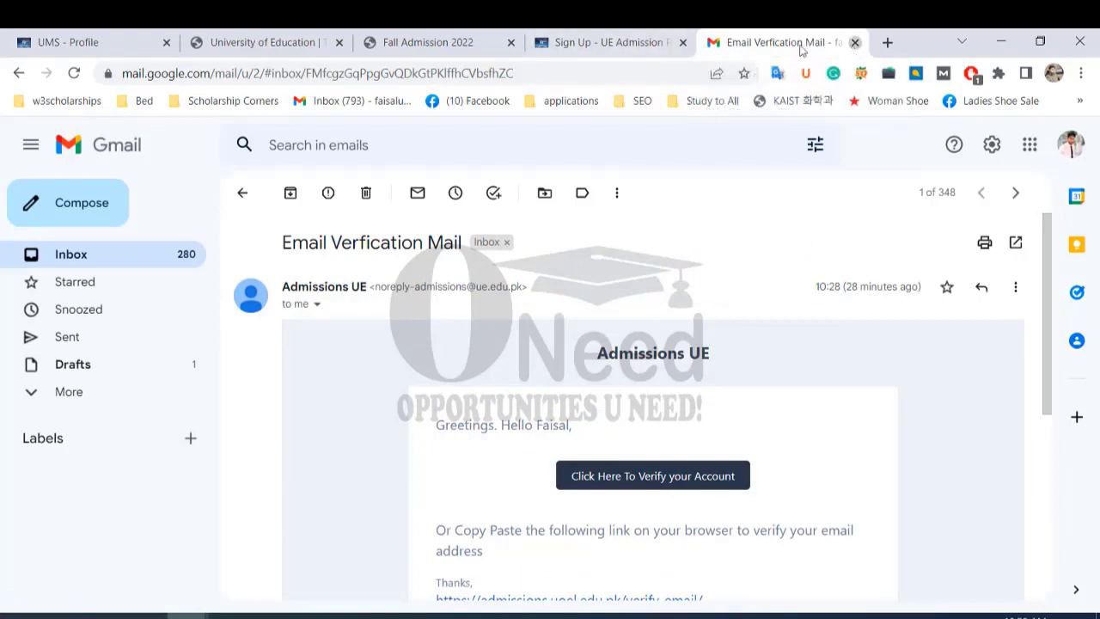
click(854, 43)
click(815, 43)
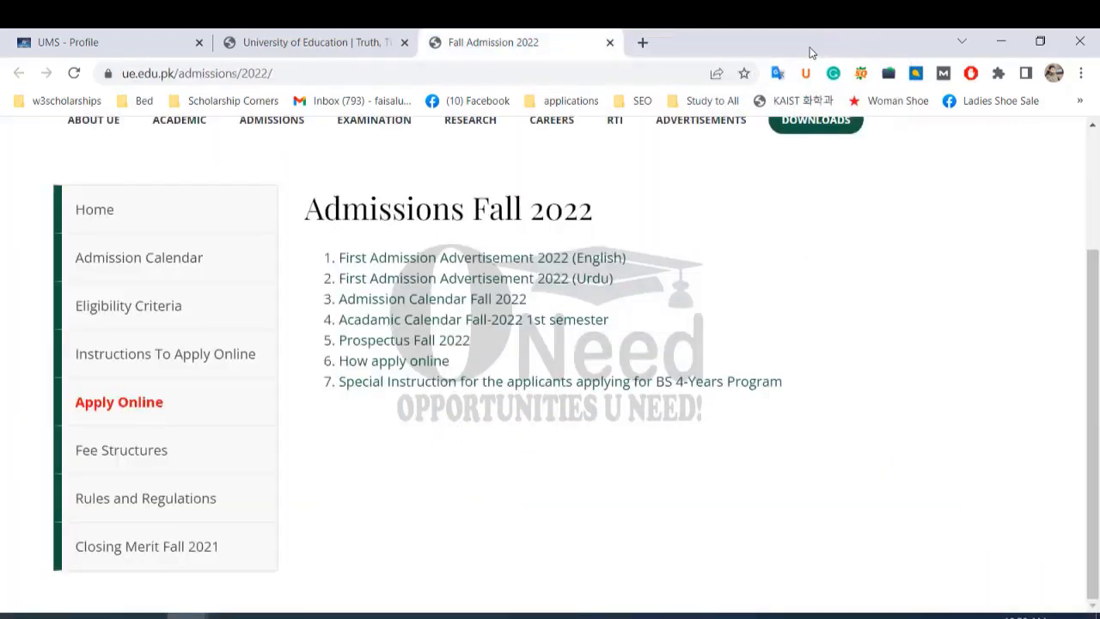
Open Apply Online from the Fall Admission 2022 page in a new tab and go to its sign-in page.
click(113, 41)
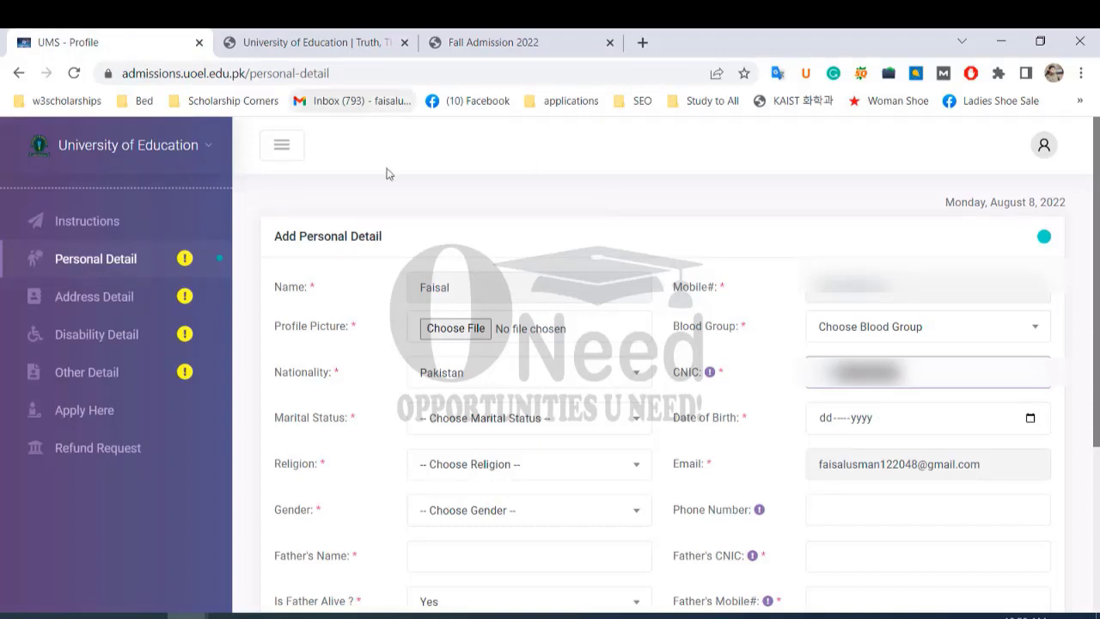
click(526, 42)
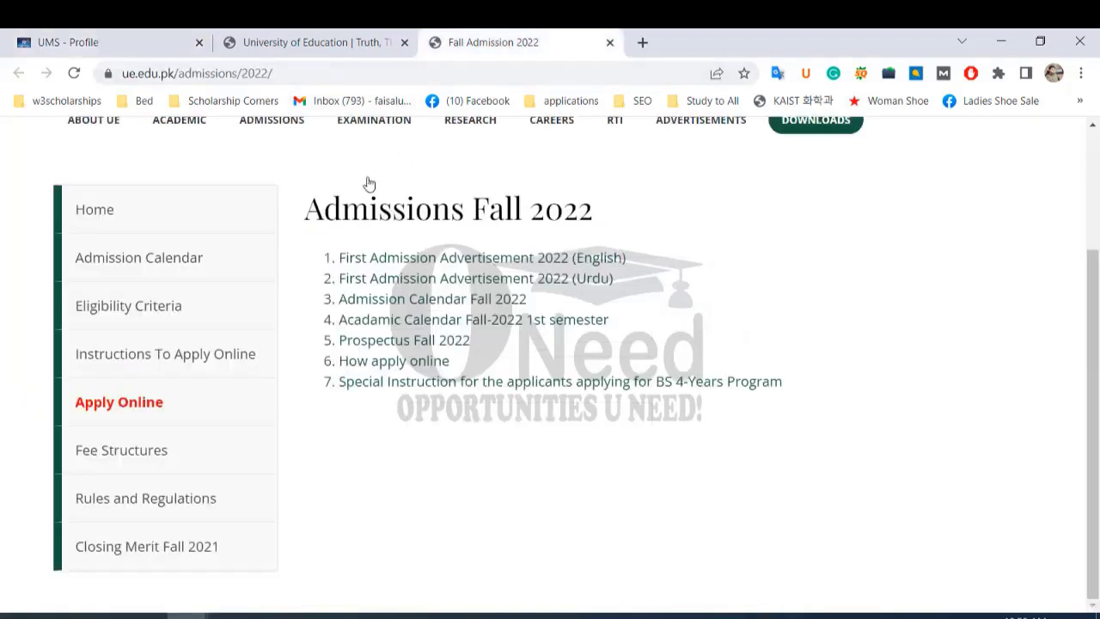
middle_click(150, 405)
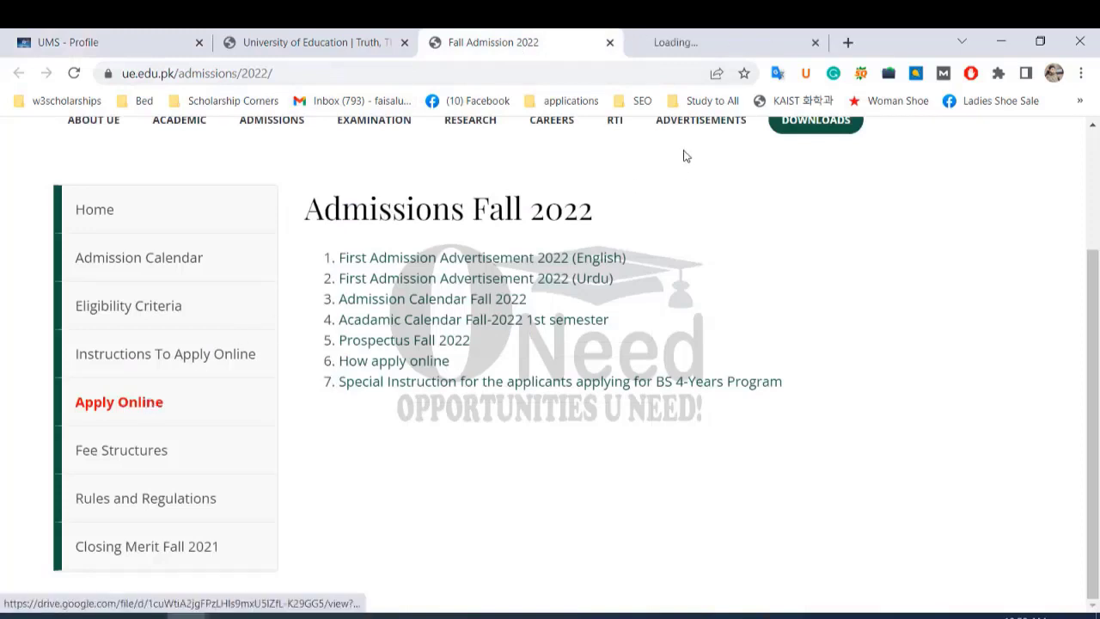
click(720, 40)
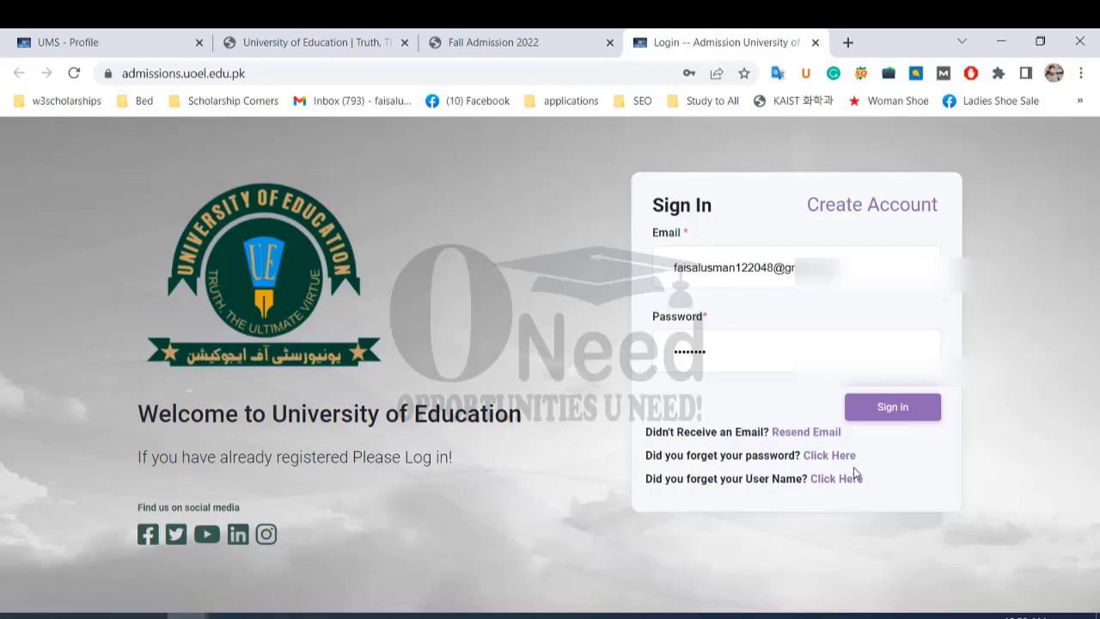
Open the online admission Instructions page from the UMS - Profile tab.
click(129, 42)
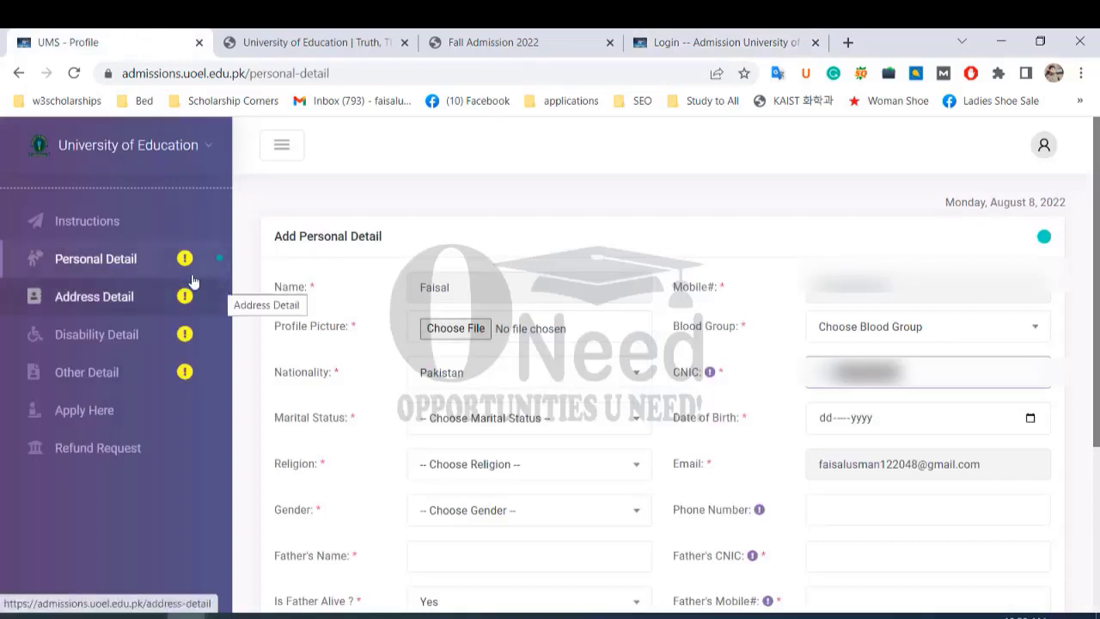
click(91, 222)
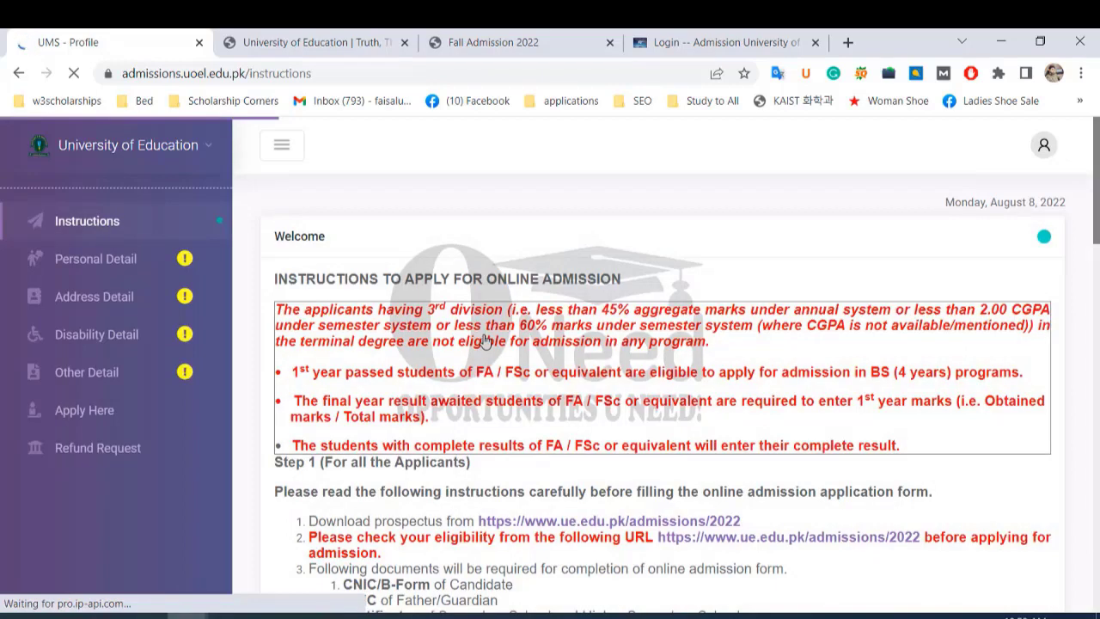
scroll(492, 331, down, 1)
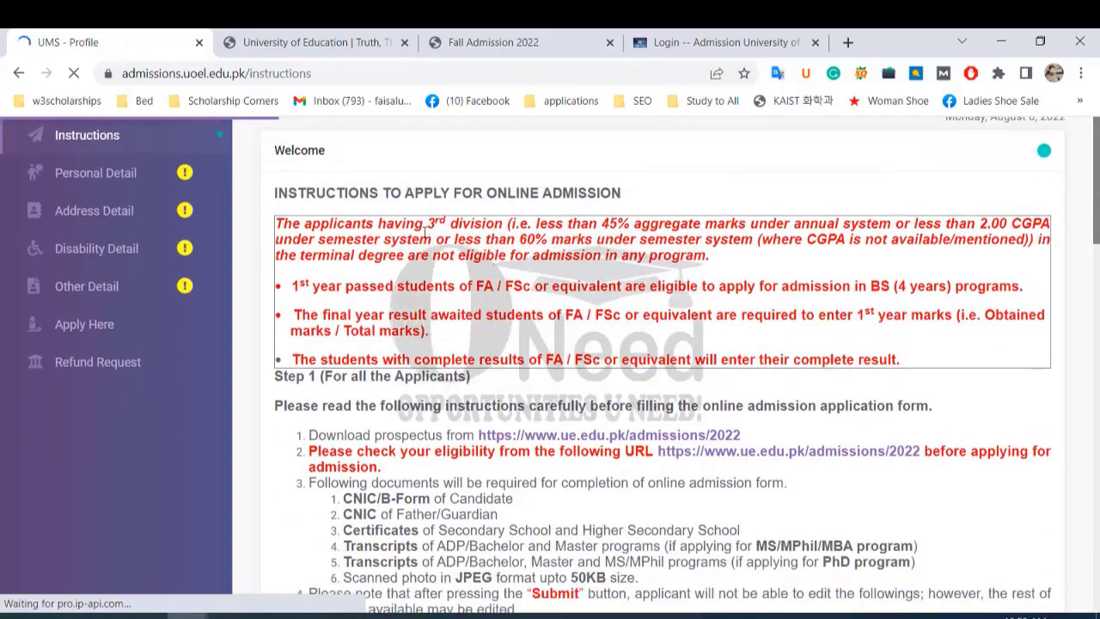
Highlight the eligibility rules: third division, annual-system marks, 60% semester marks, and ineligibility clause.
drag(607, 237, 720, 228)
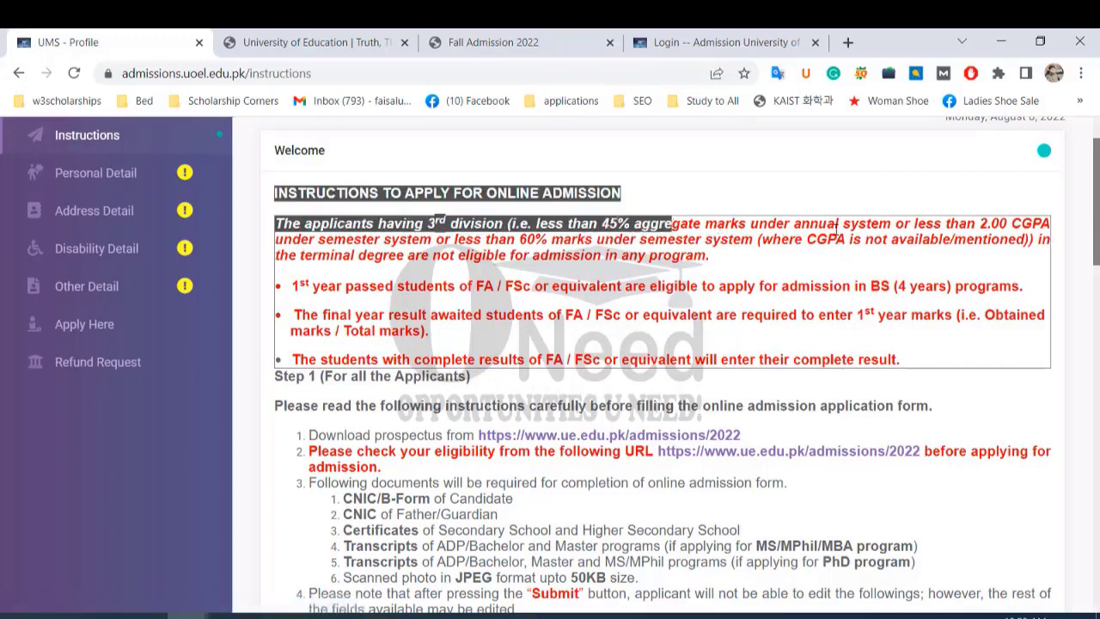
drag(830, 225, 717, 225)
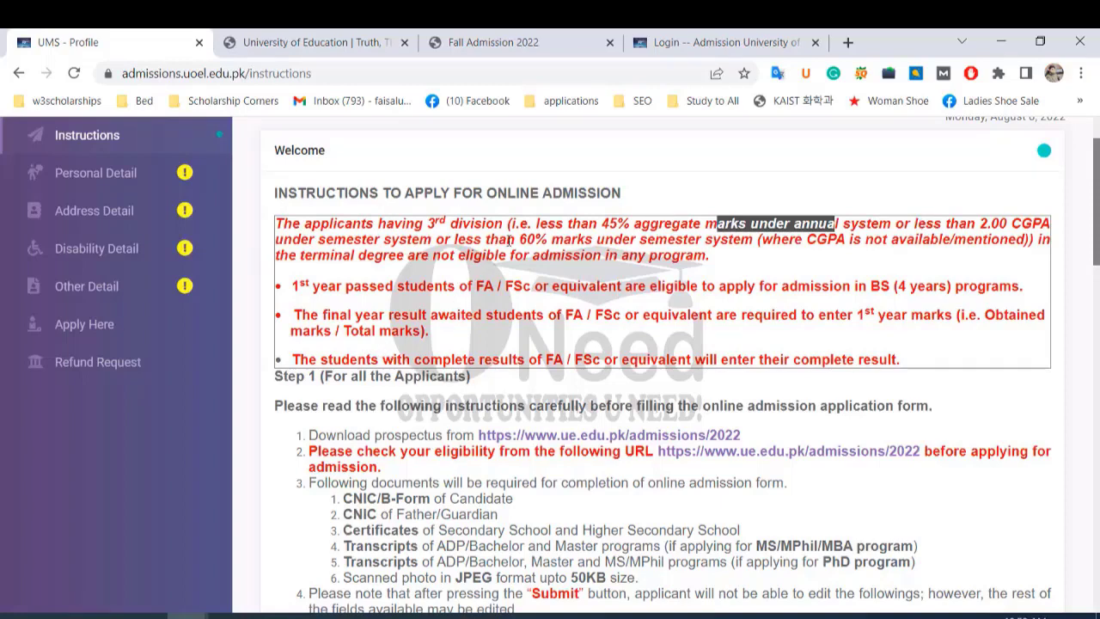
drag(508, 241, 844, 244)
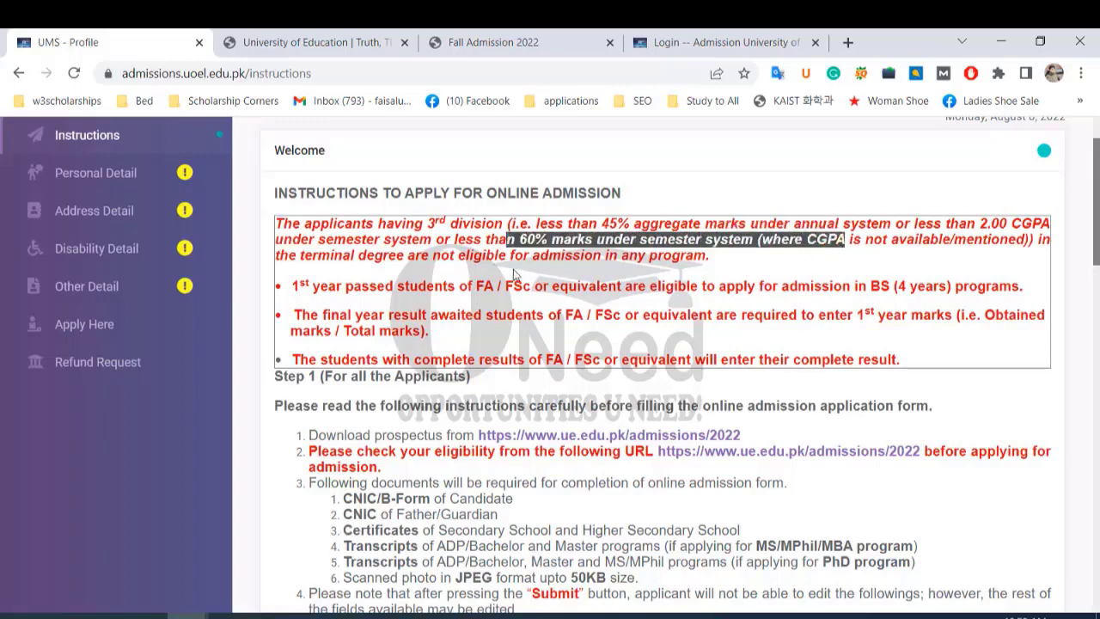
drag(479, 257, 676, 277)
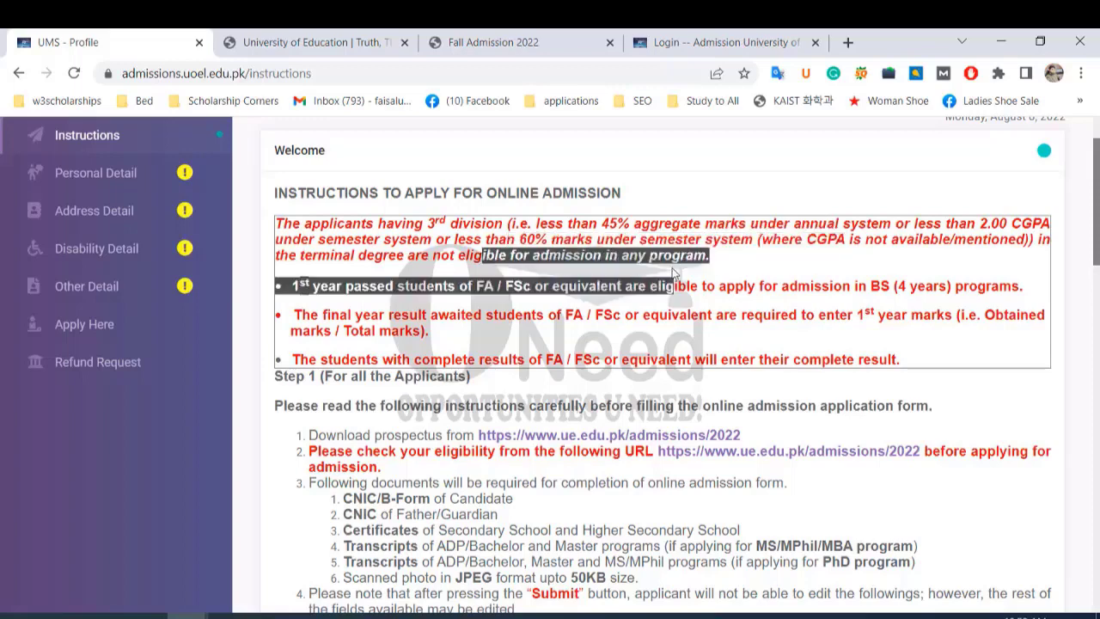
click(327, 327)
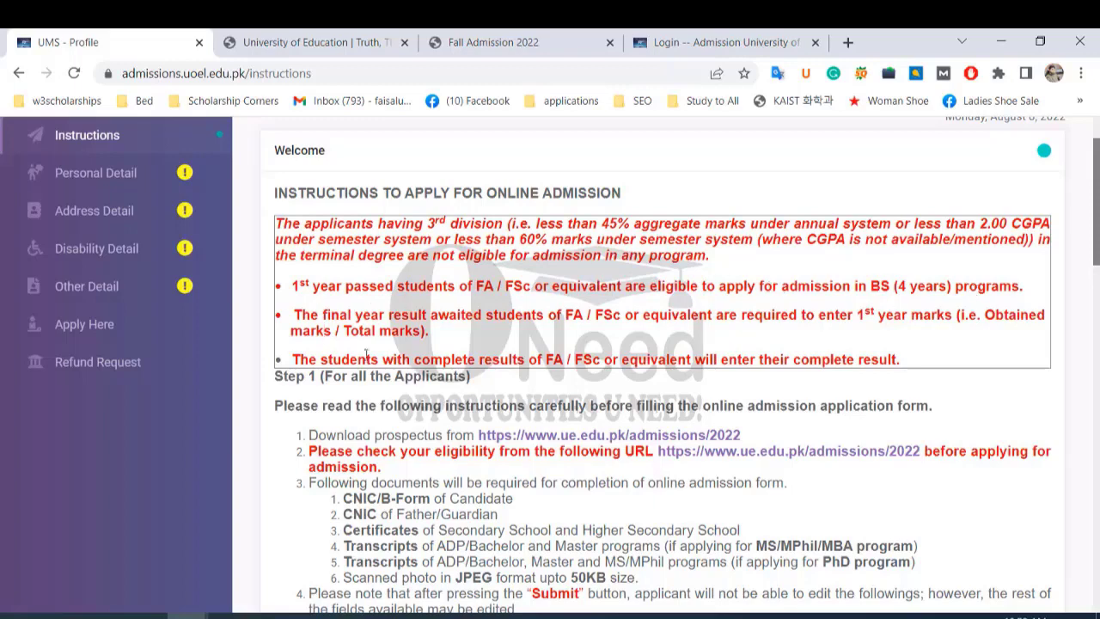
scroll(405, 329, down, 1)
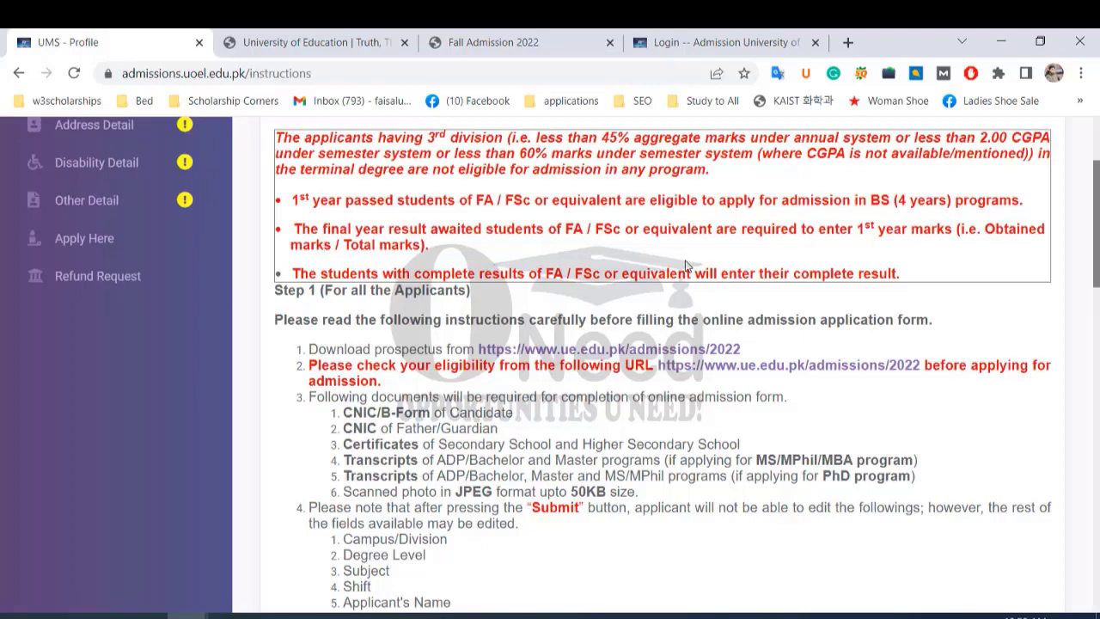
scroll(566, 330, down, 1)
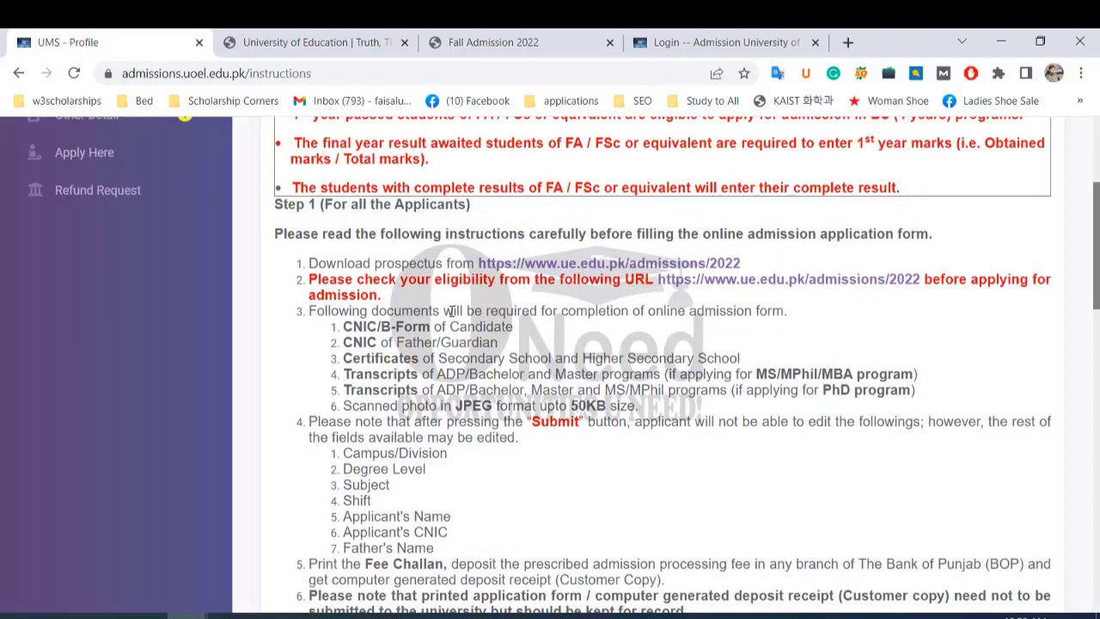
drag(310, 263, 742, 264)
drag(317, 280, 585, 282)
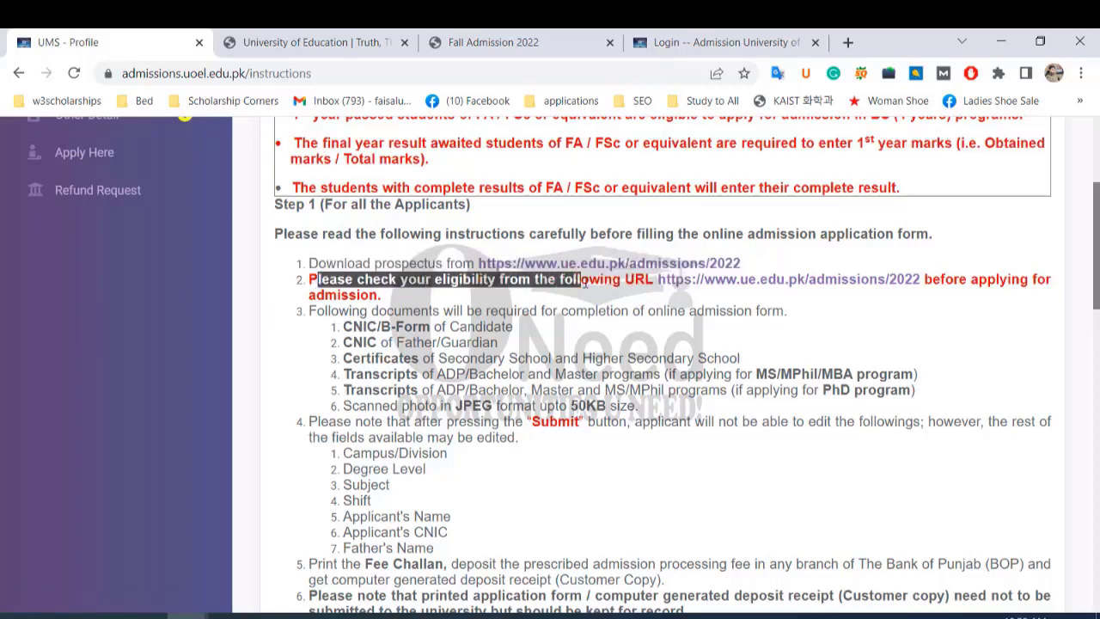
click(667, 315)
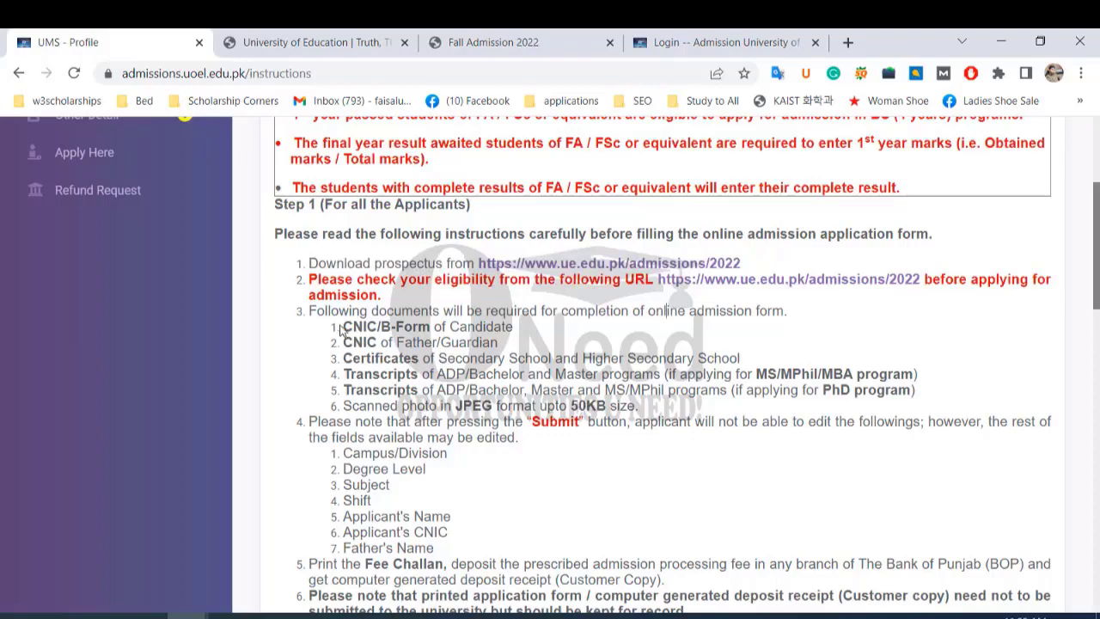
drag(344, 326, 513, 330)
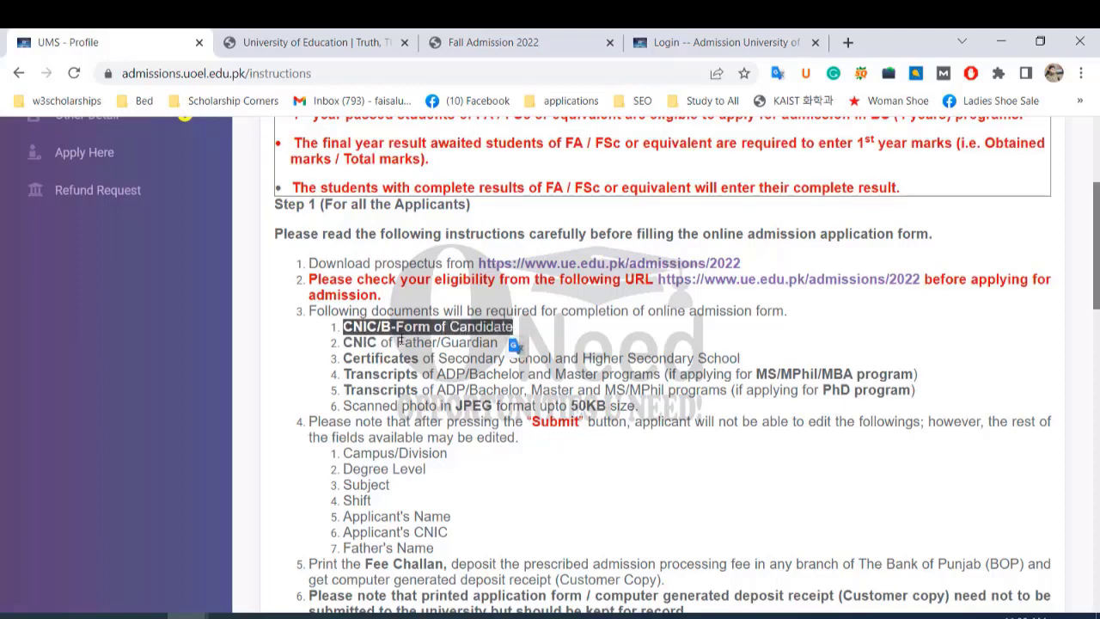
drag(439, 343, 497, 344)
drag(344, 359, 743, 361)
click(639, 387)
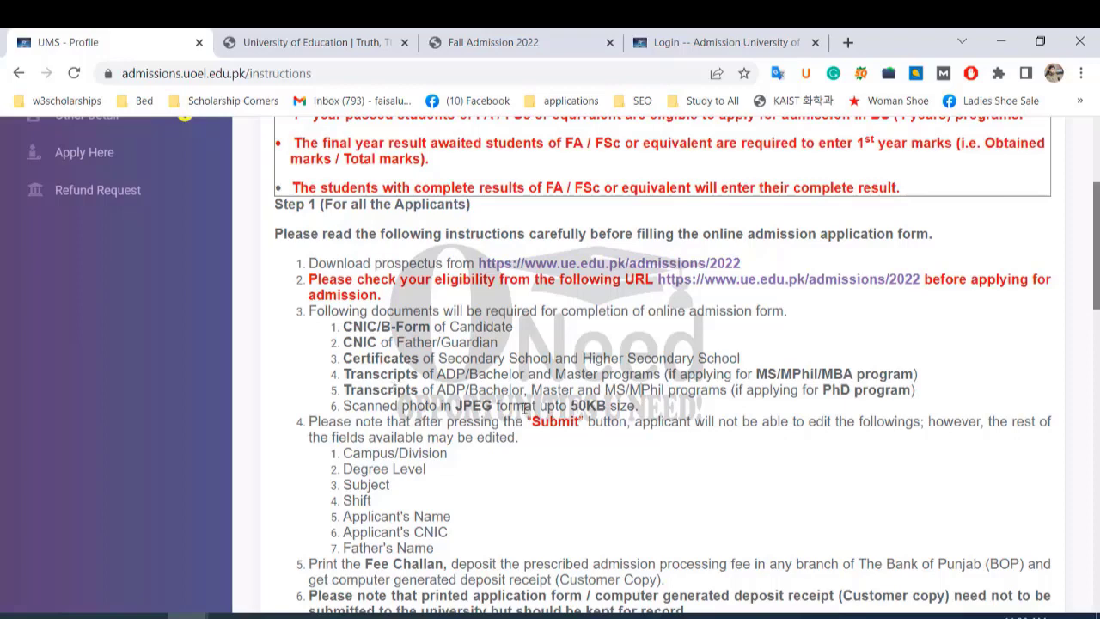
drag(421, 391, 678, 394)
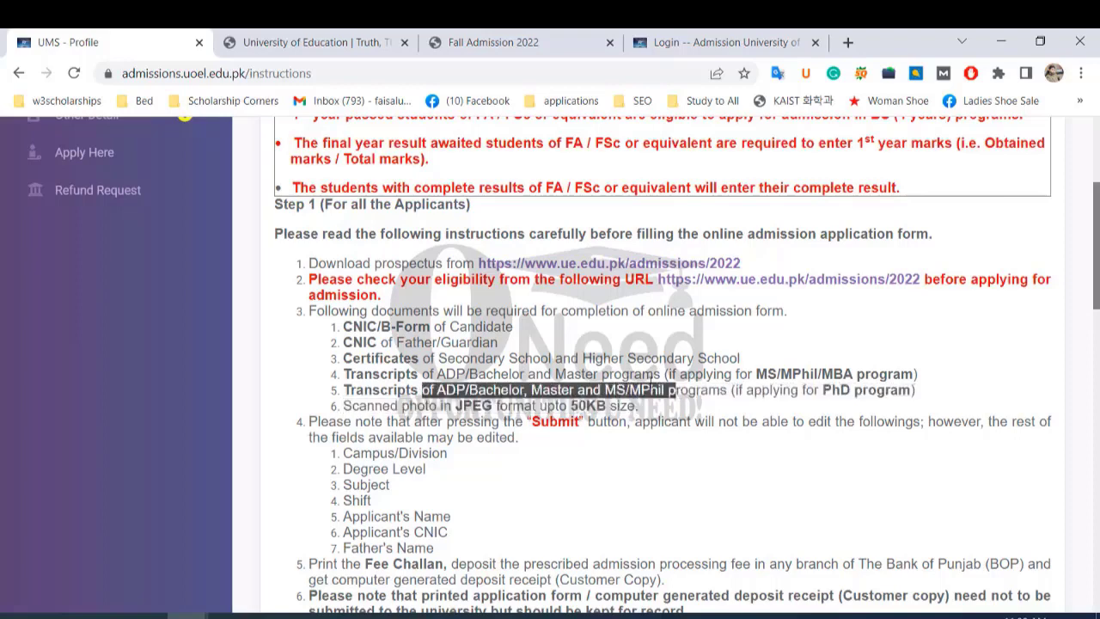
drag(389, 407, 608, 408)
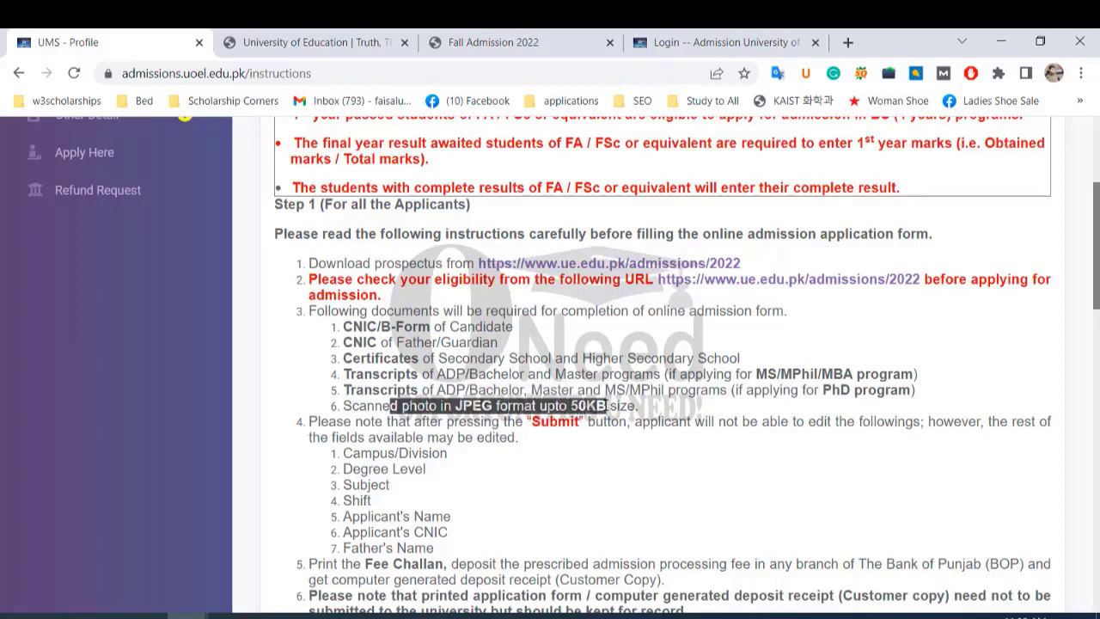
click(518, 413)
scroll(518, 419, down, 1)
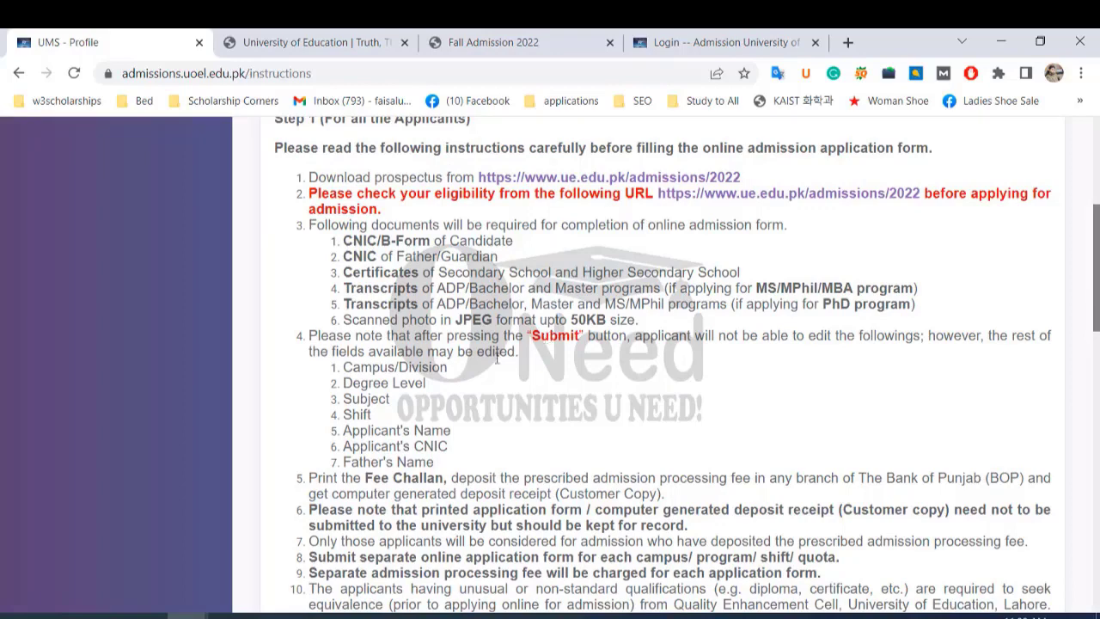
drag(345, 369, 448, 372)
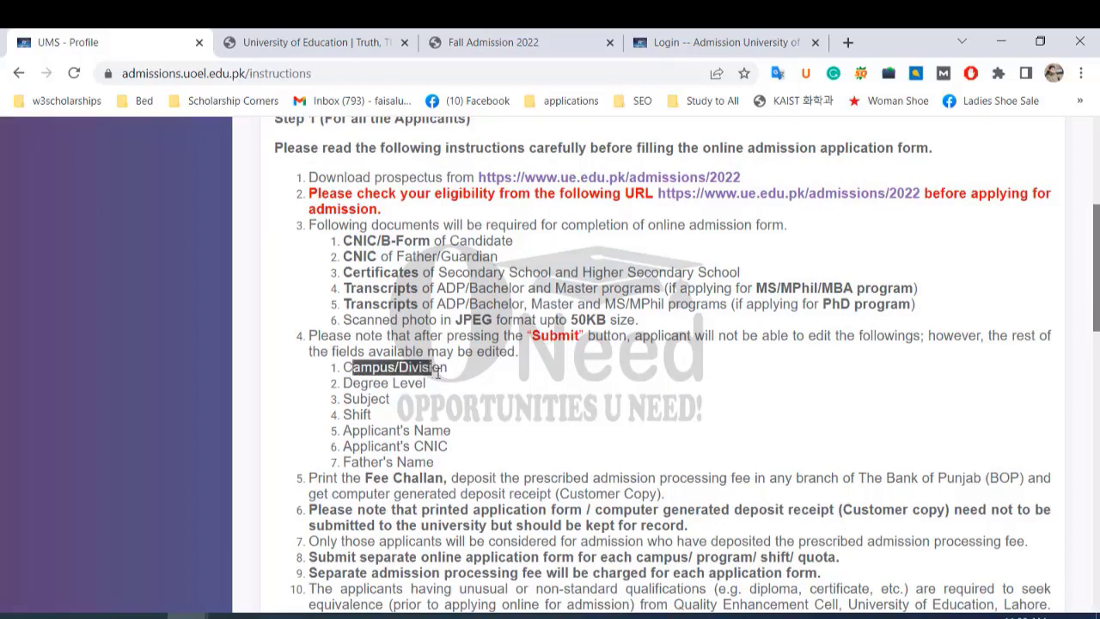
click(334, 371)
drag(334, 371, 448, 372)
drag(345, 383, 463, 402)
click(389, 420)
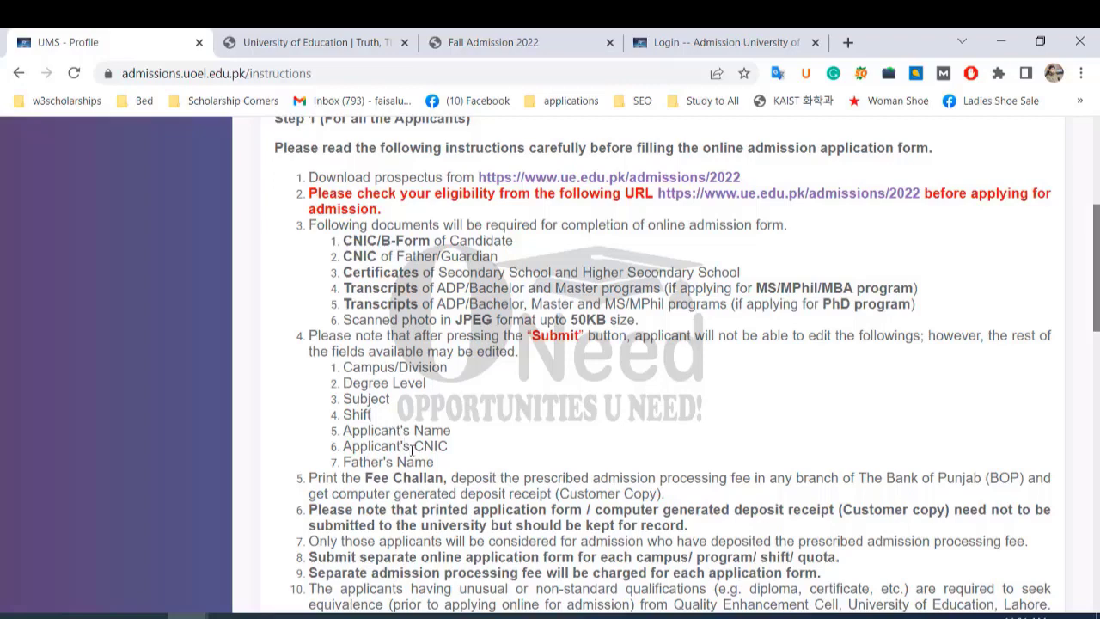
scroll(447, 443, down, 3)
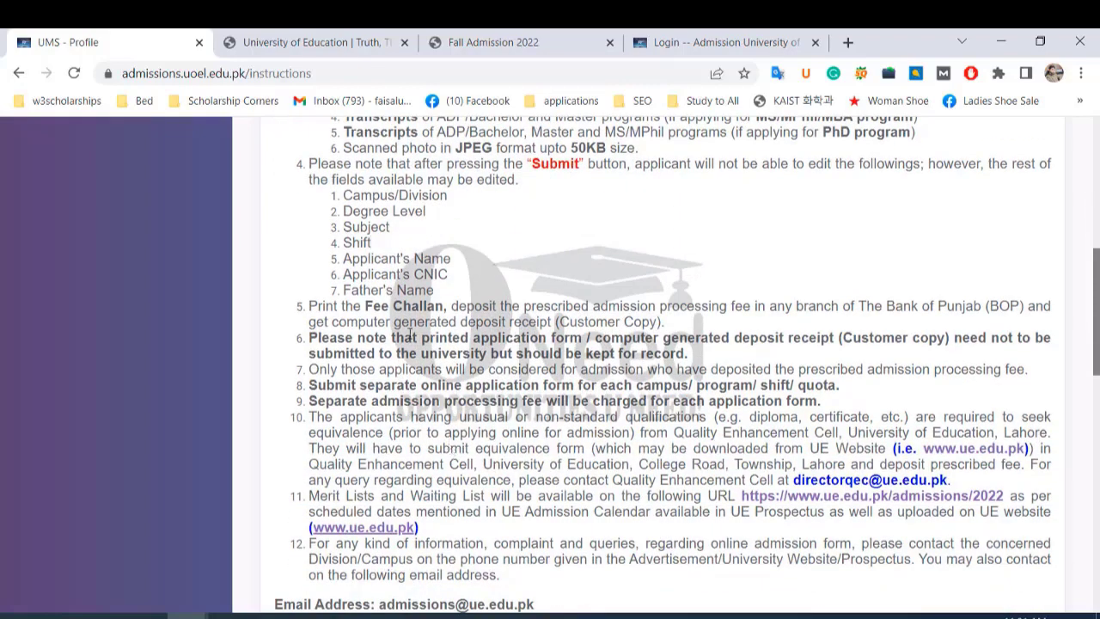
Review the remaining Fee Challan and Step 2 instructions, then go to the Personal Detail form.
drag(368, 307, 447, 306)
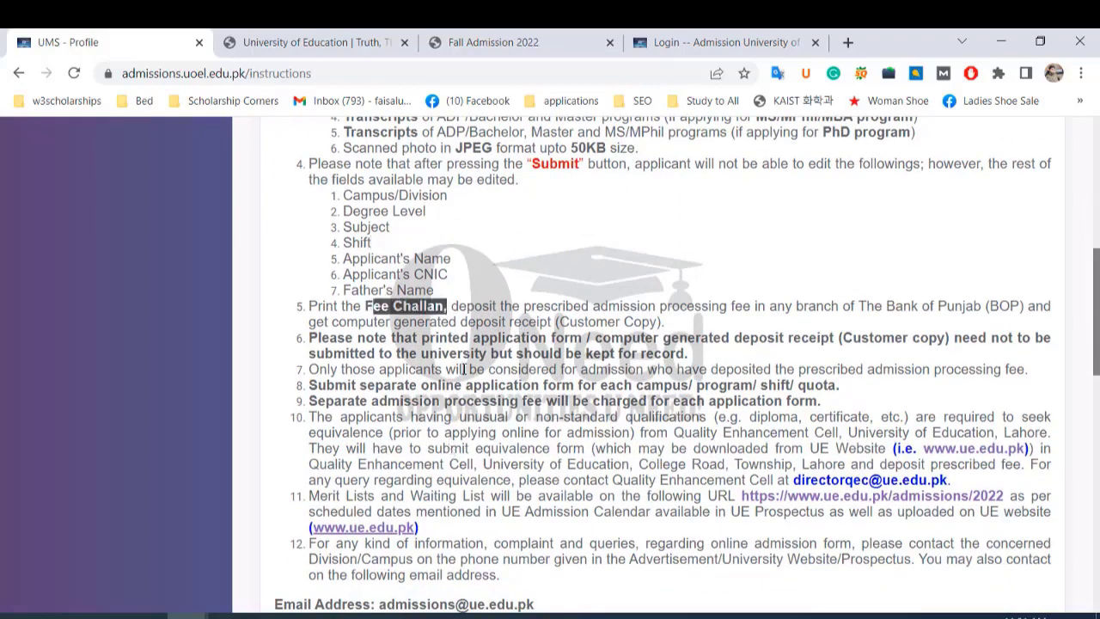
scroll(464, 368, down, 1)
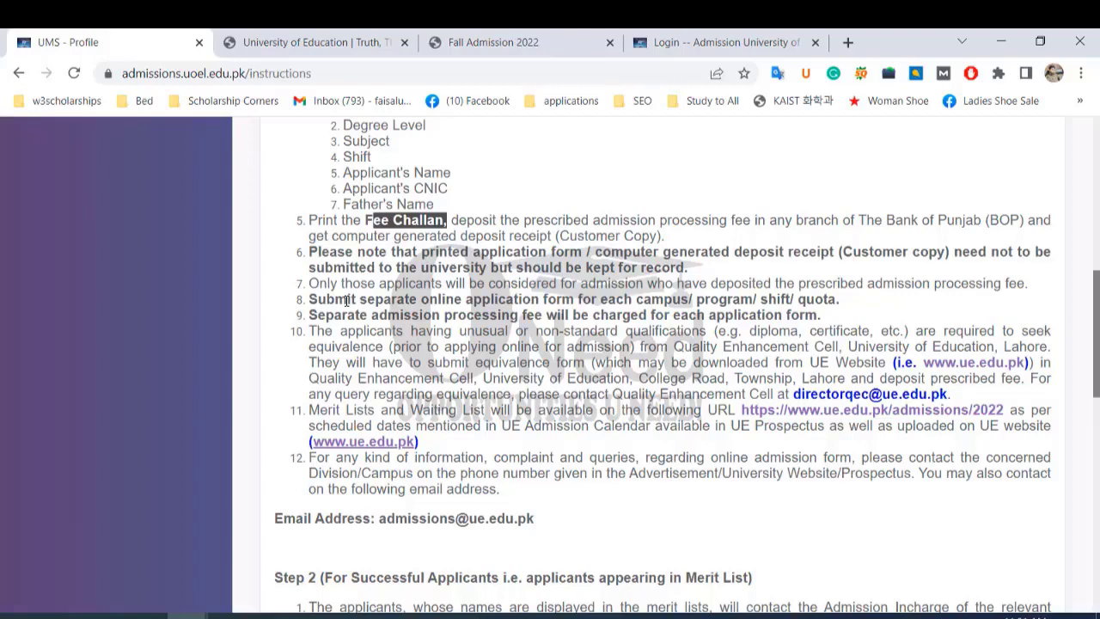
scroll(348, 300, down, 2)
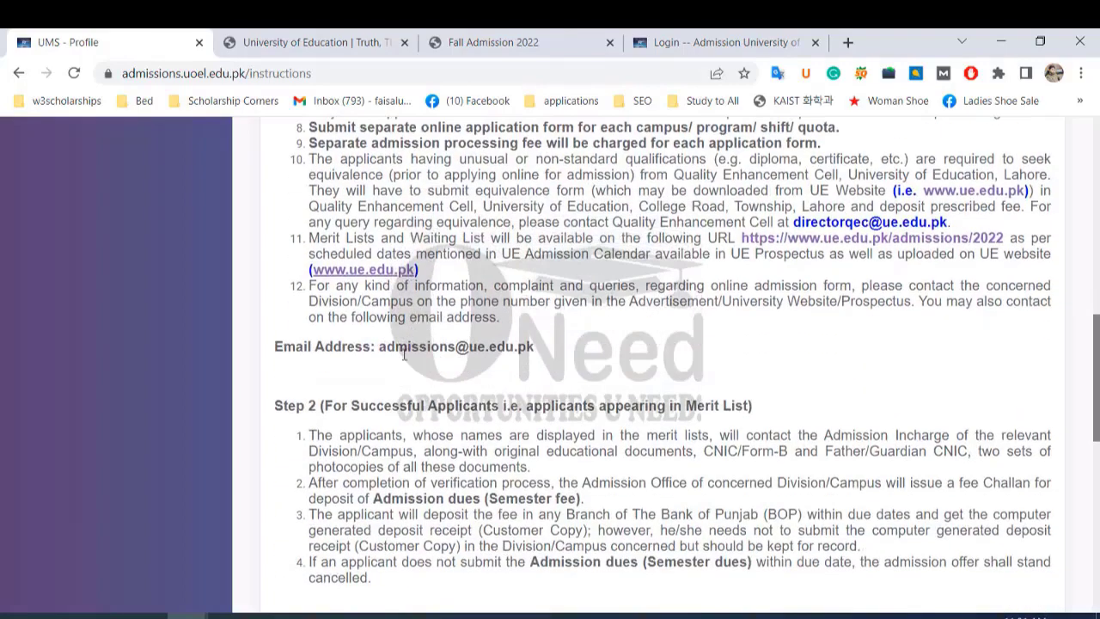
scroll(403, 359, down, 1)
drag(275, 320, 538, 346)
click(559, 317)
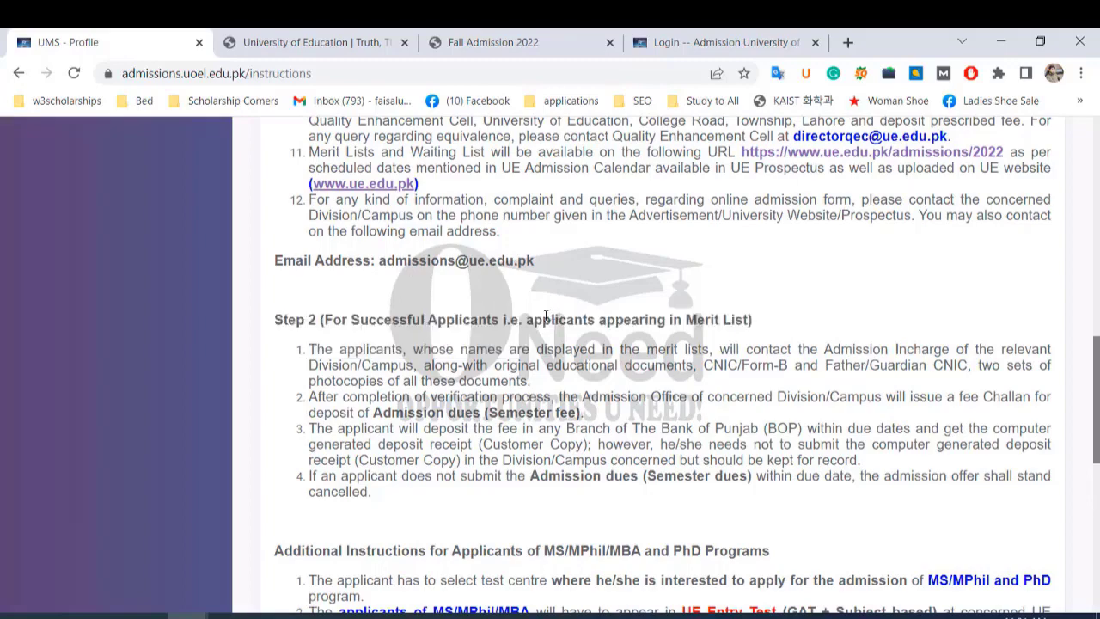
scroll(546, 315, down, 1)
scroll(546, 316, up, 10)
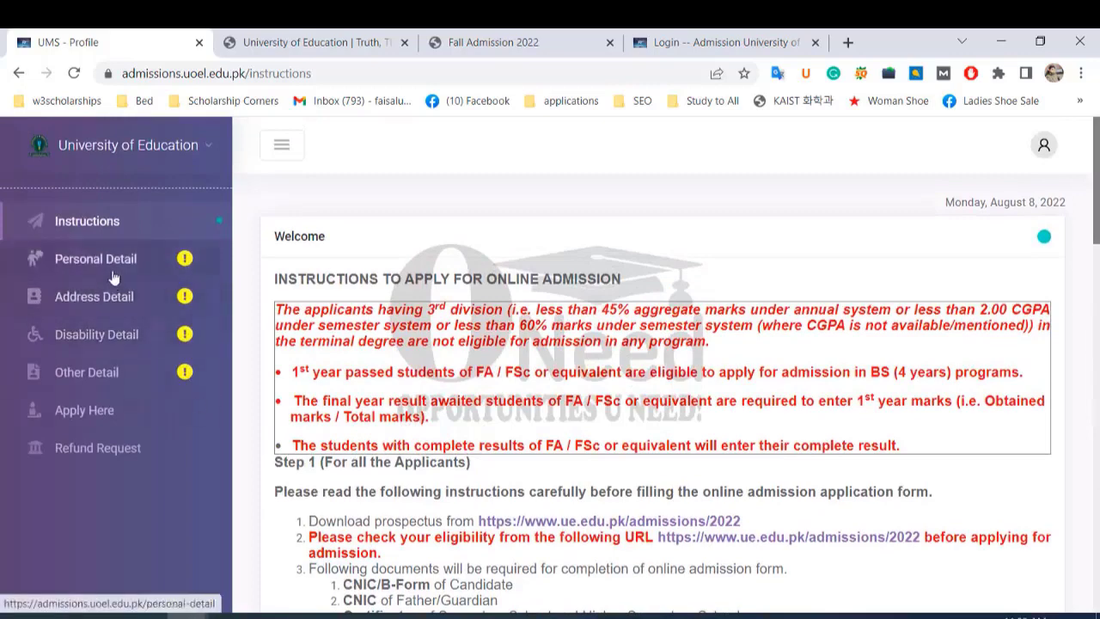
click(111, 267)
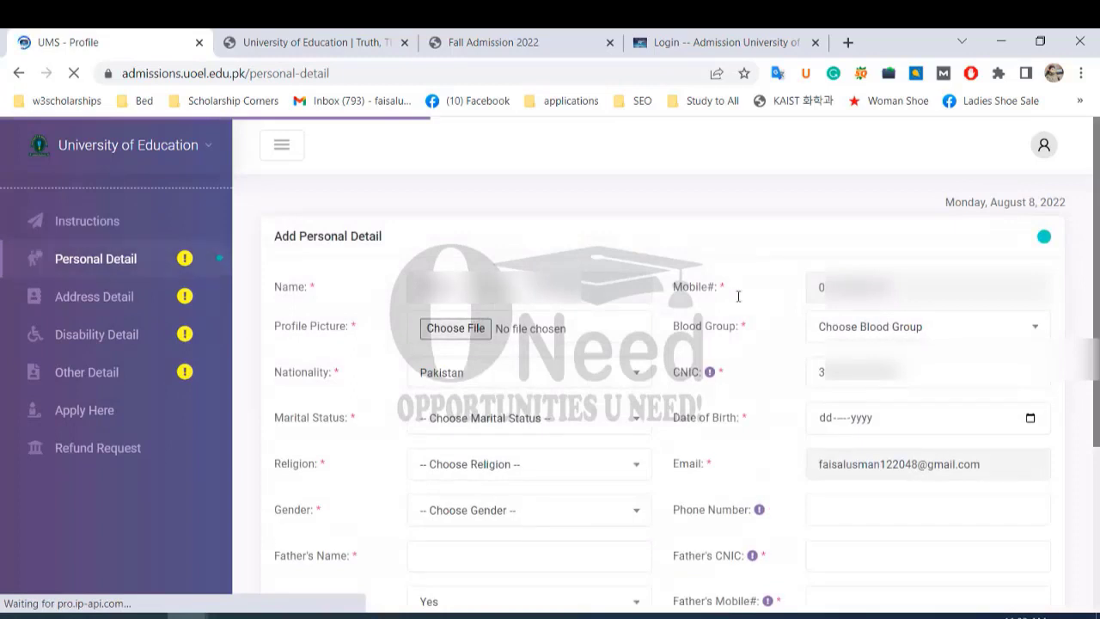
Attach unnamed.jpg from the Downloads folder as the Profile Picture.
click(471, 335)
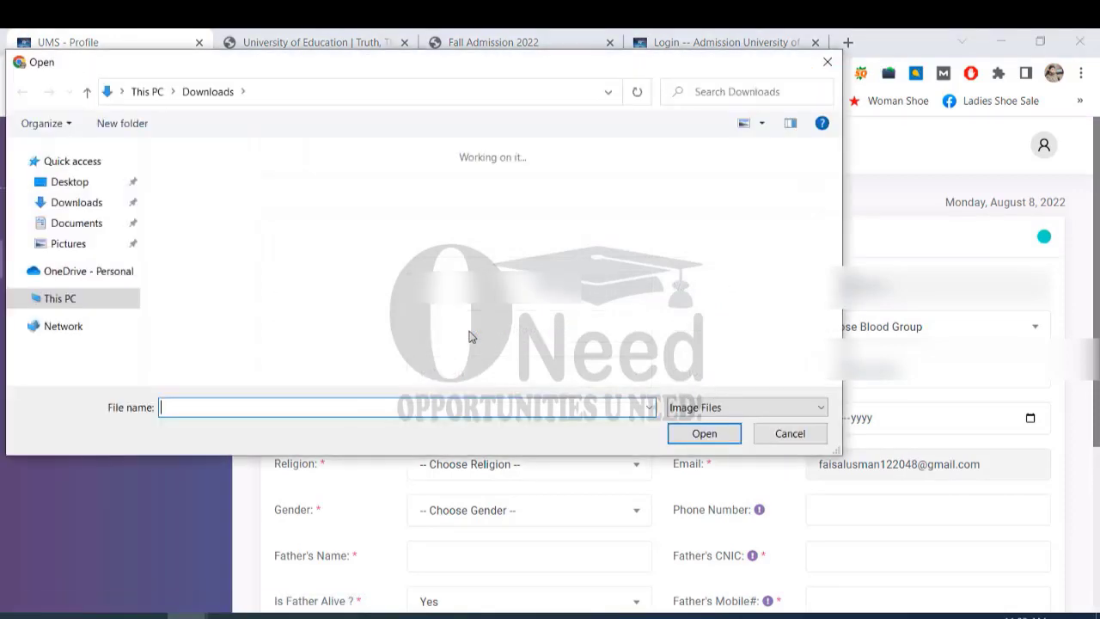
scroll(441, 306, down, 1)
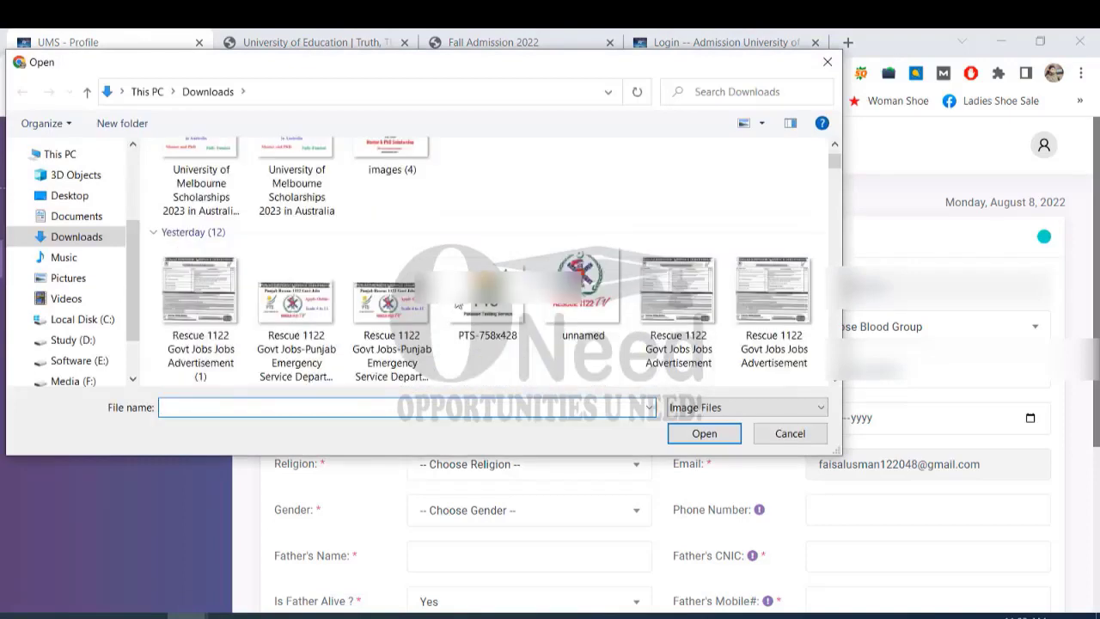
double_click(576, 311)
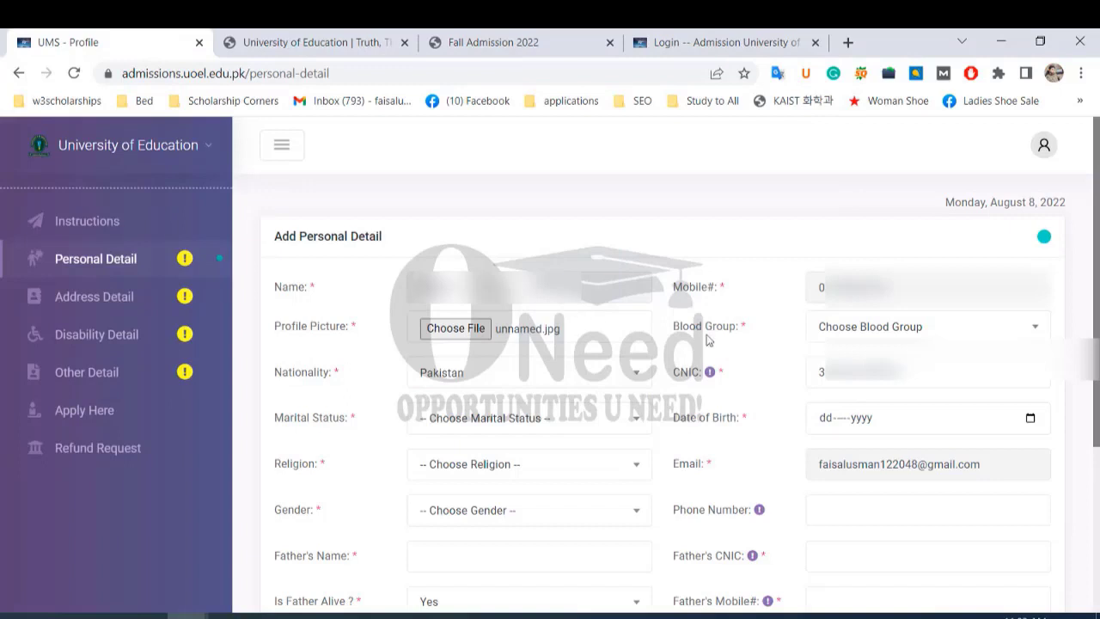
Set the blood group to B+ and the marital status to Un Married.
click(1020, 336)
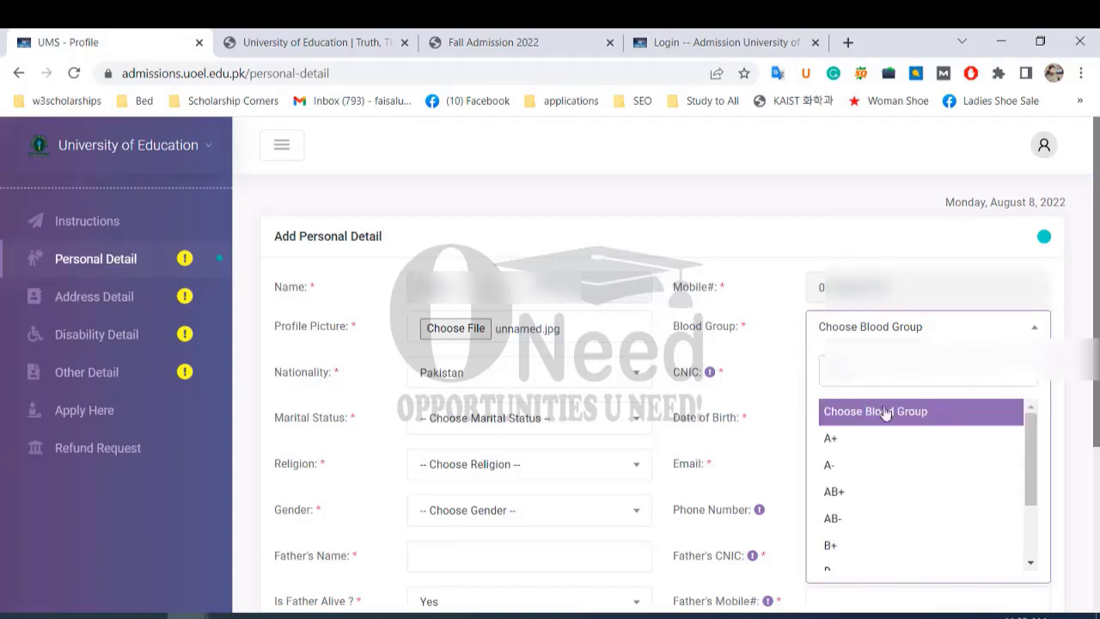
click(844, 545)
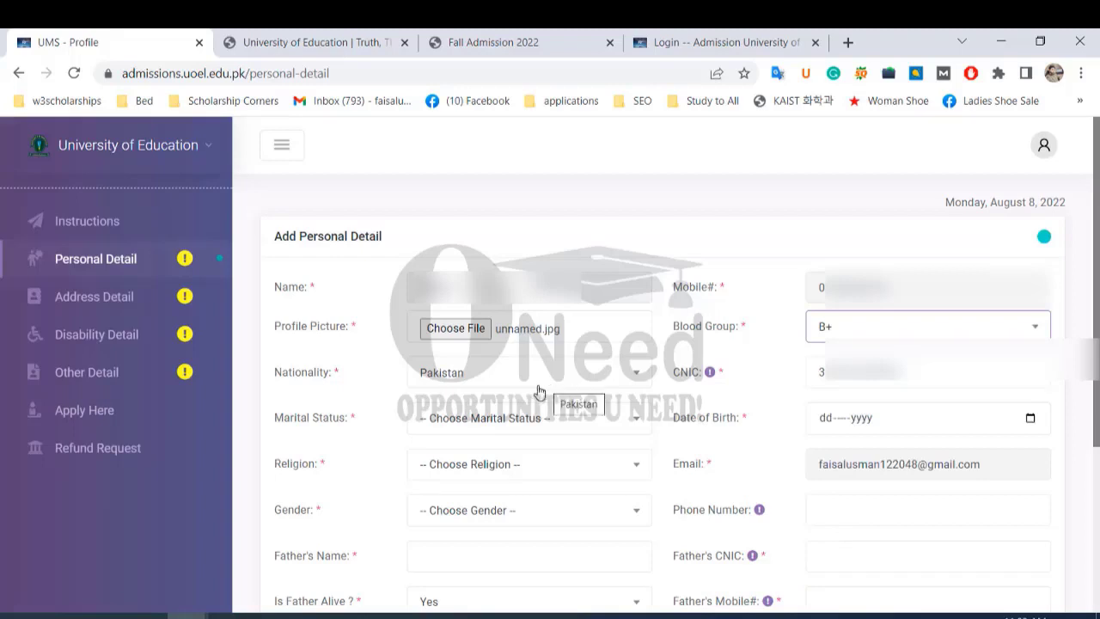
scroll(539, 392, down, 1)
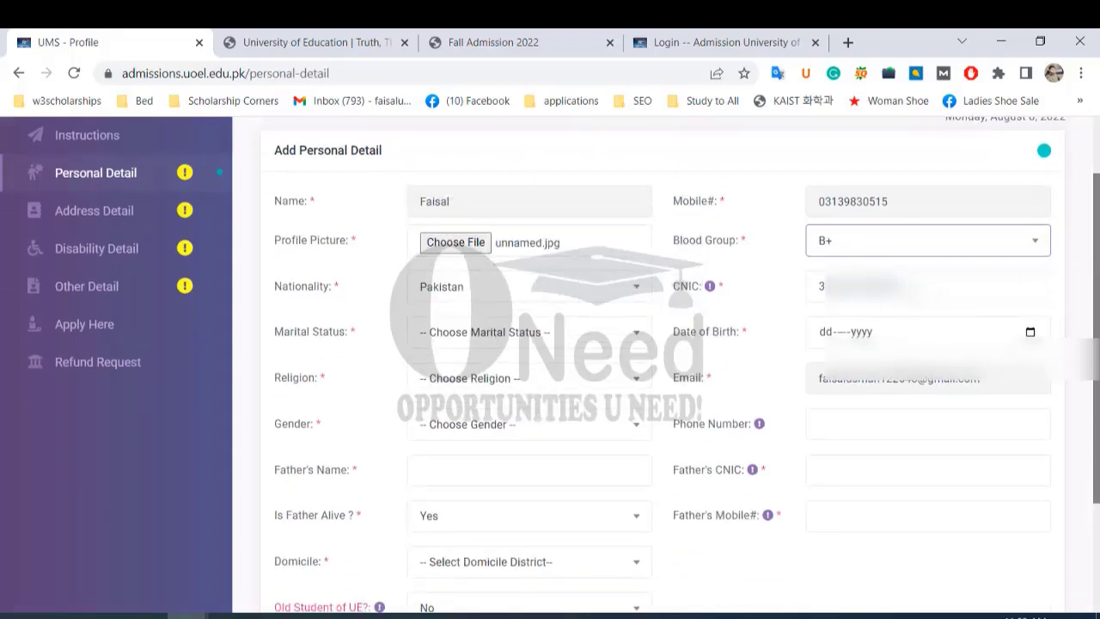
drag(819, 285, 910, 289)
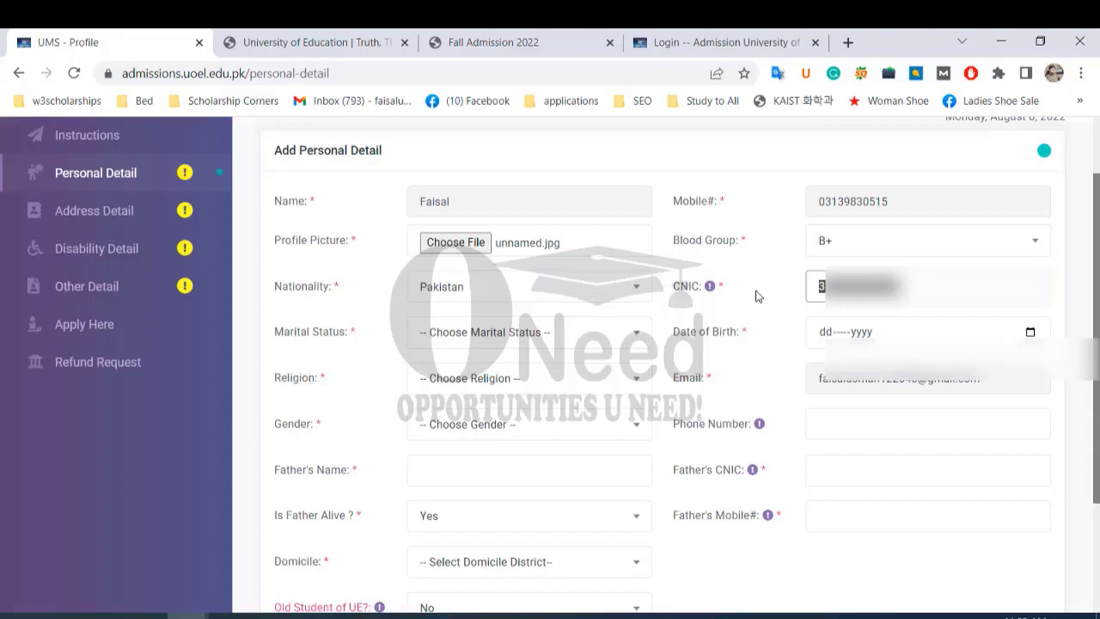
click(507, 333)
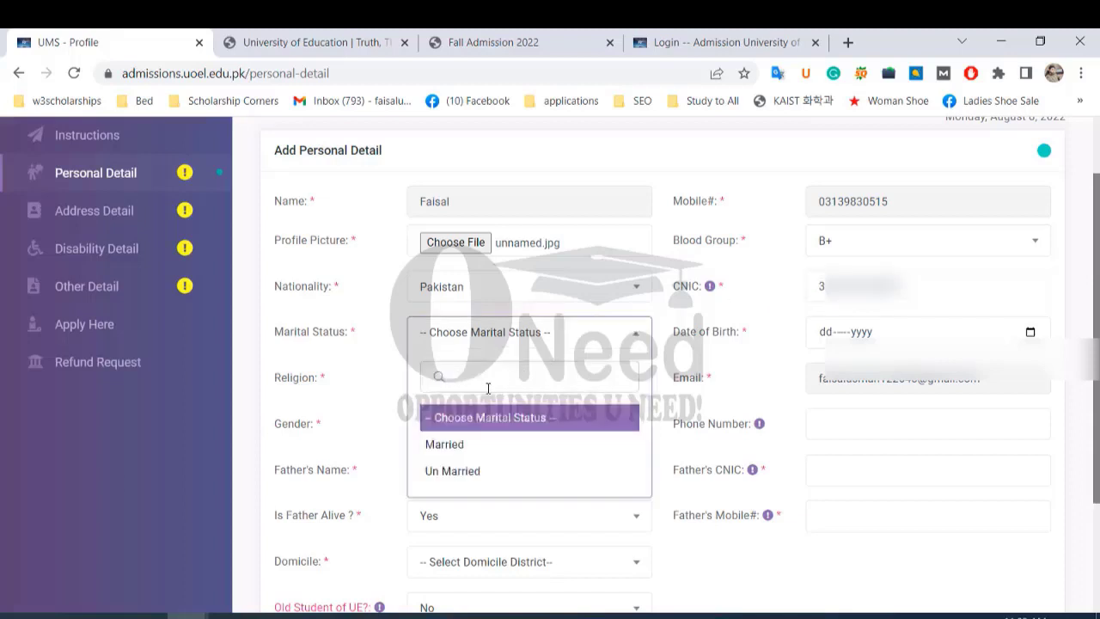
click(480, 473)
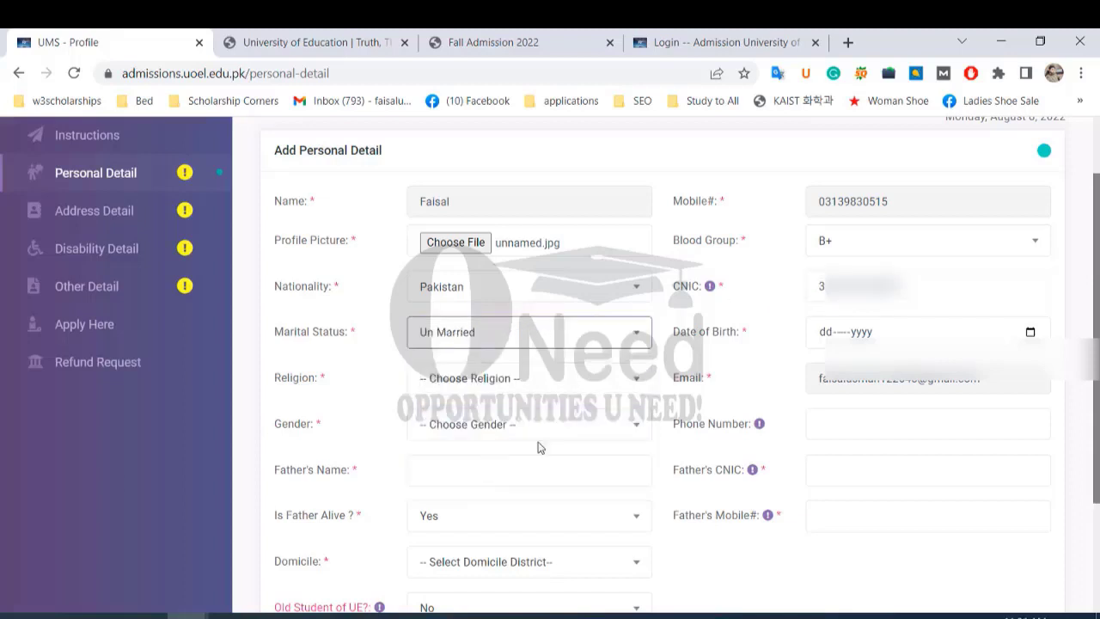
Set the date of birth to 12-Mar-1996 using the calendar picker.
click(861, 334)
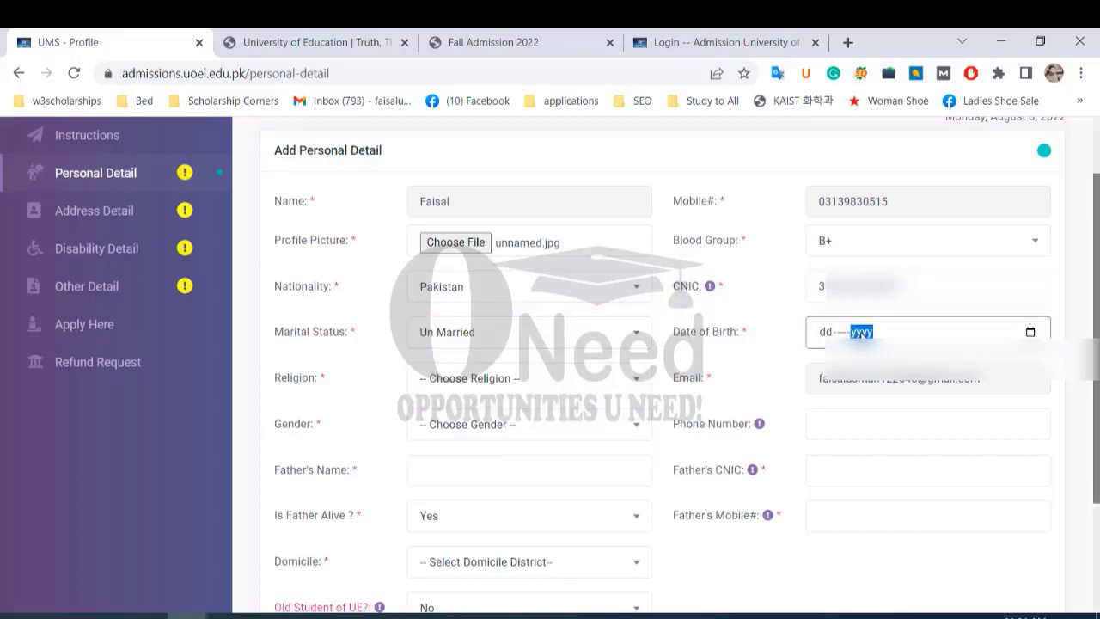
click(1031, 331)
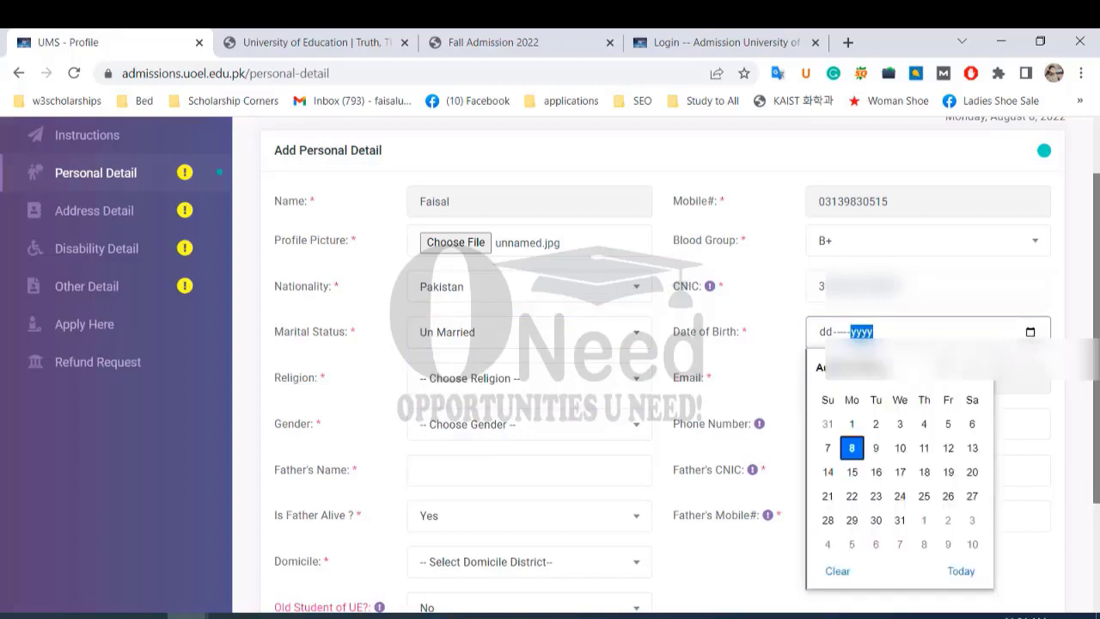
click(883, 378)
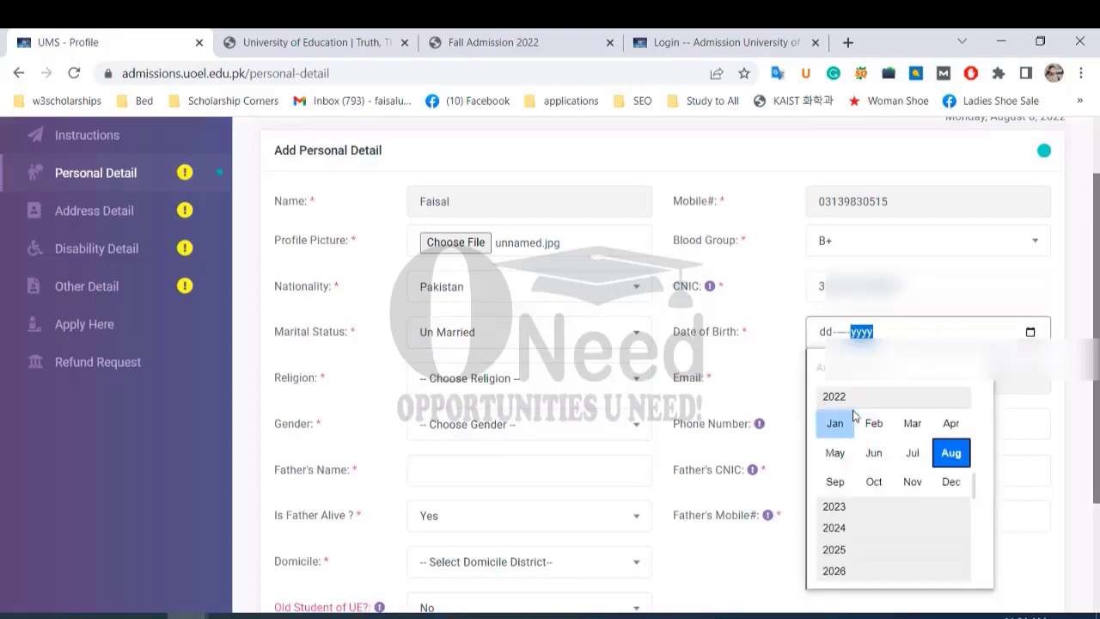
scroll(841, 524, down, 2)
scroll(840, 543, up, 2)
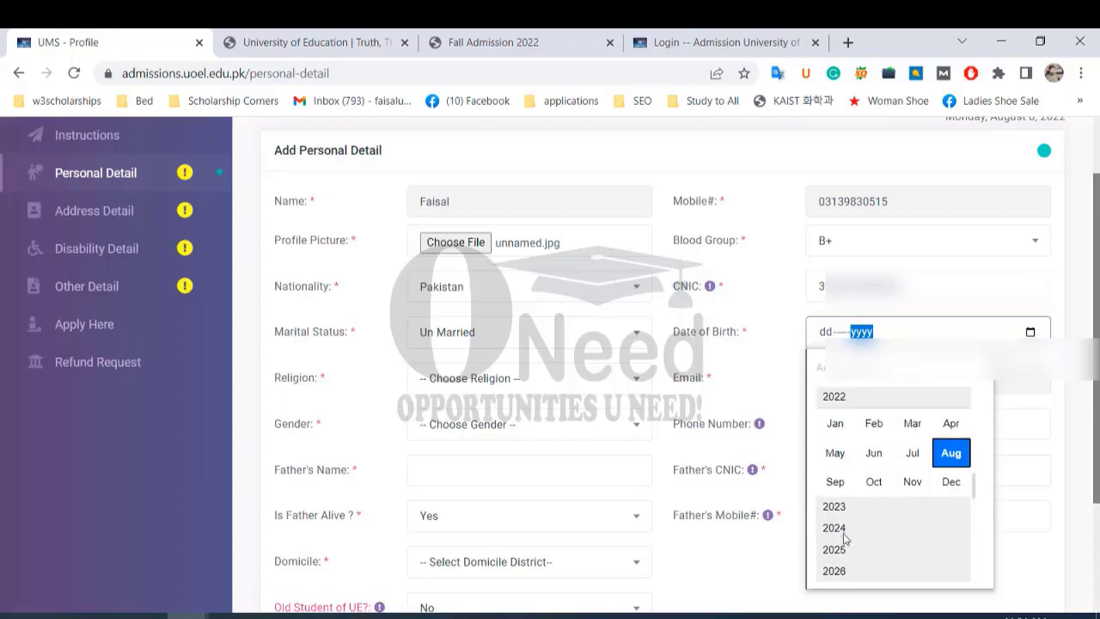
scroll(849, 429, up, 9)
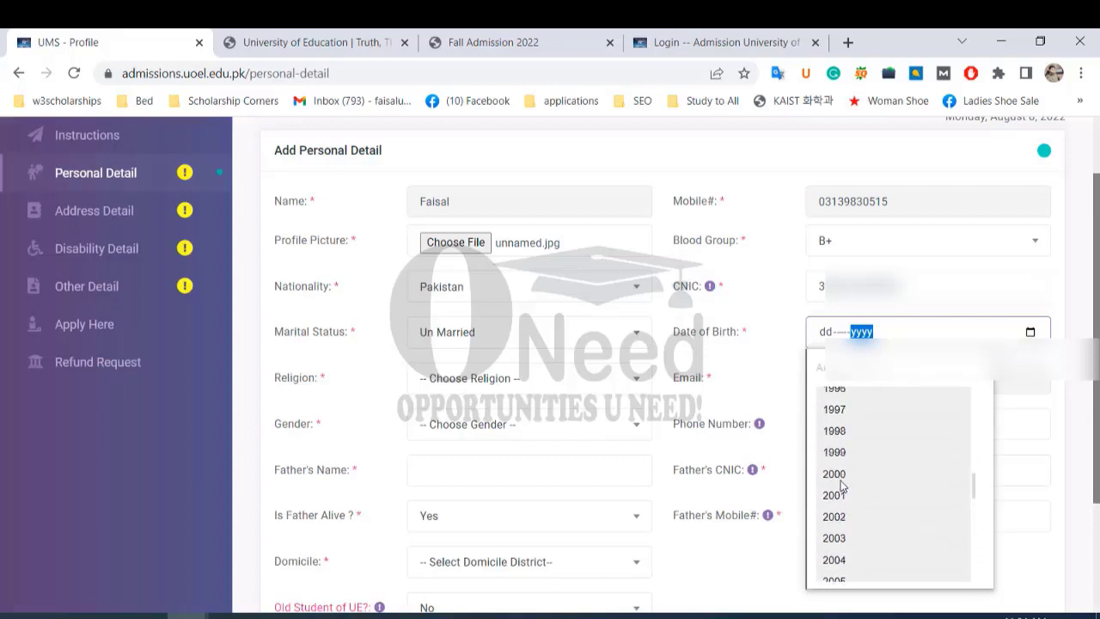
click(841, 414)
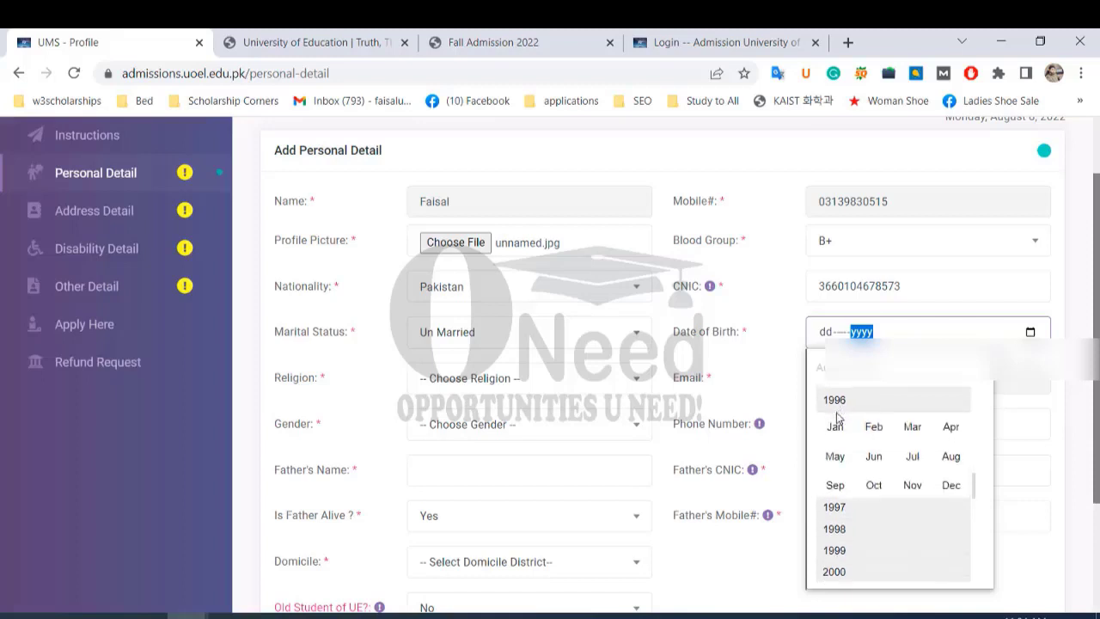
click(912, 423)
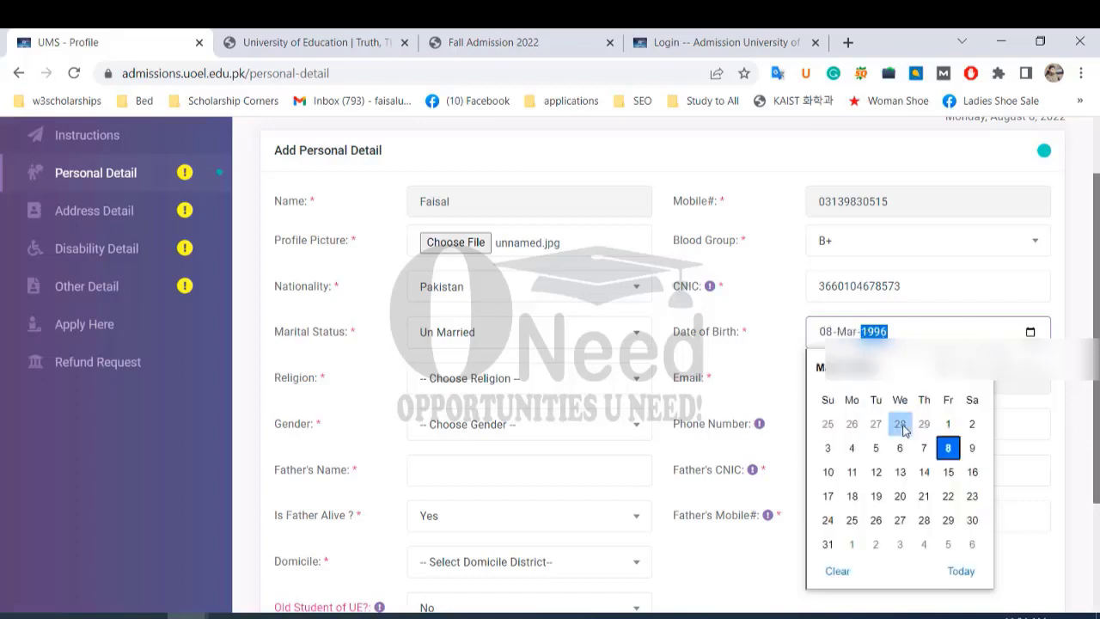
click(875, 474)
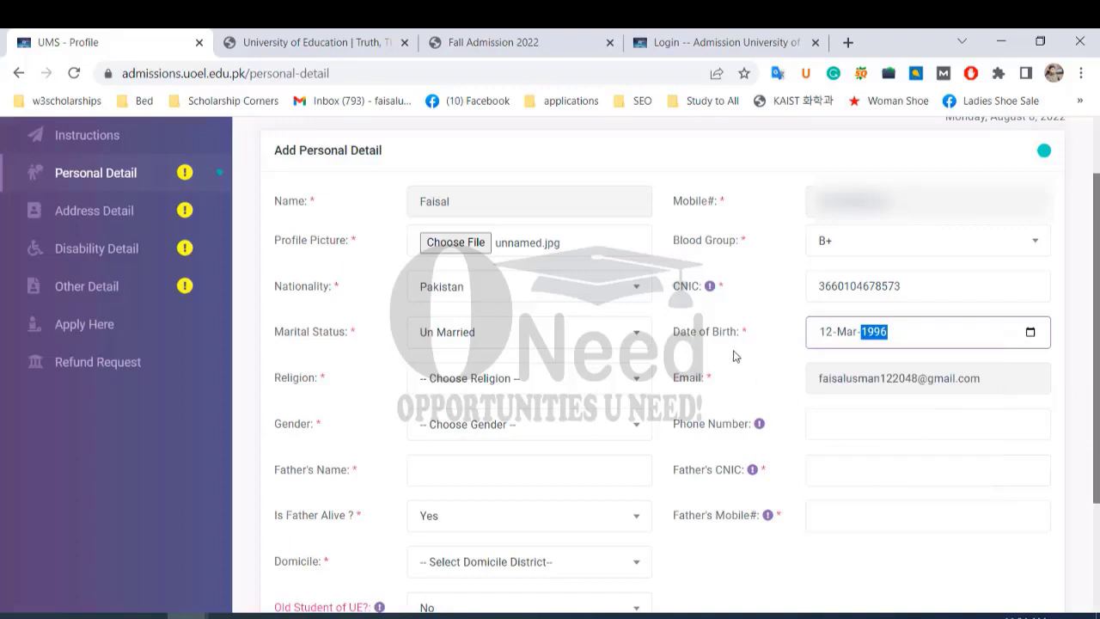
scroll(585, 394, down, 1)
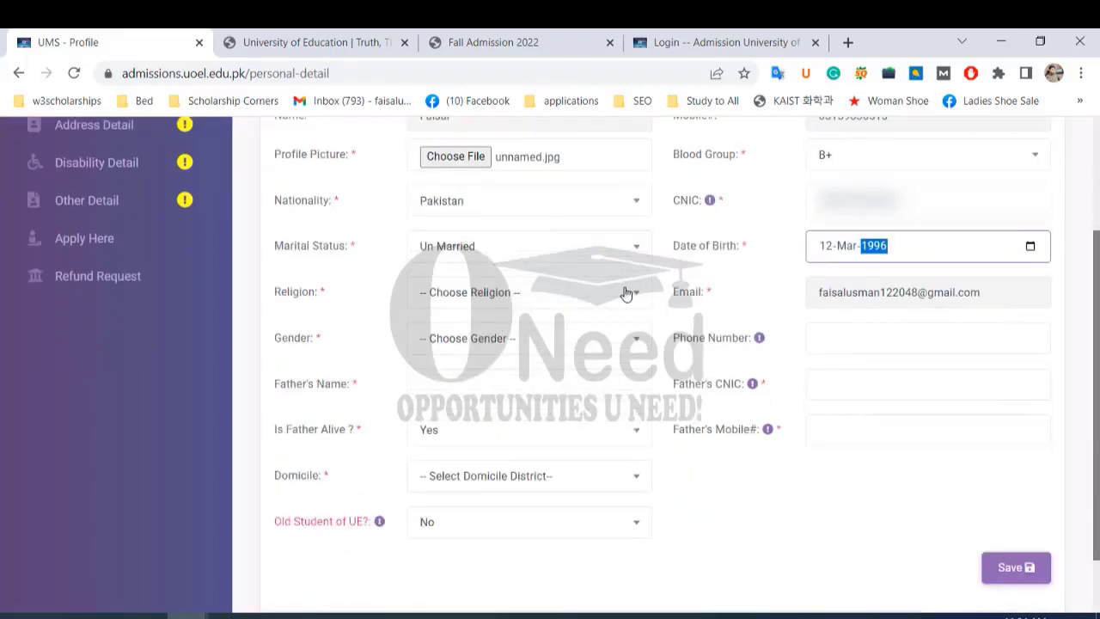
click(626, 293)
Set religion to Islam and gender to Male.
click(516, 401)
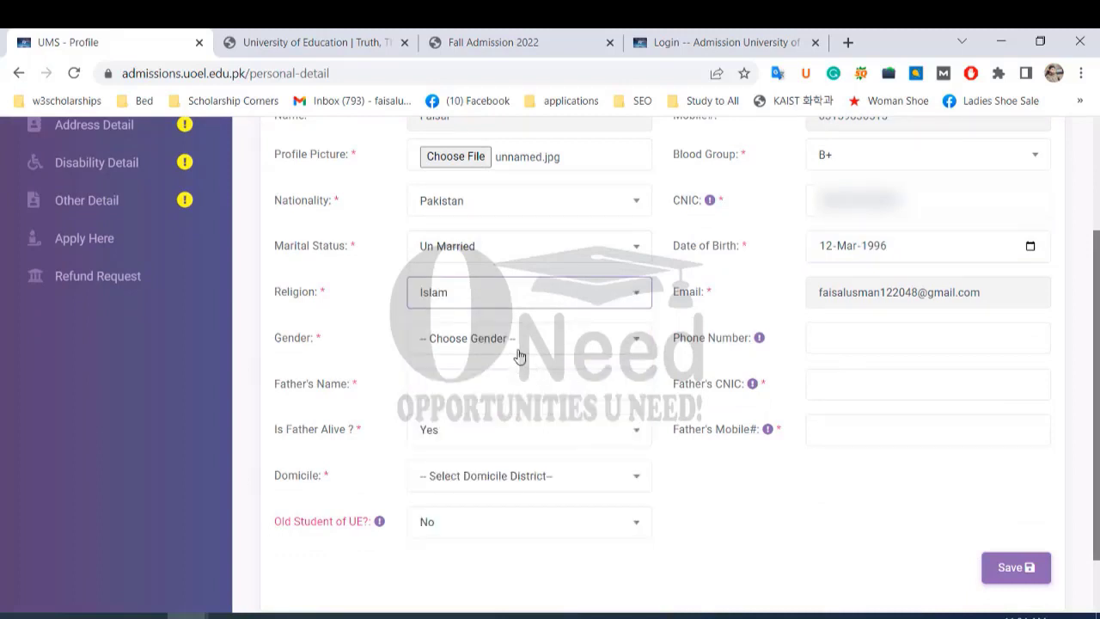
click(604, 302)
scroll(530, 486, down, 5)
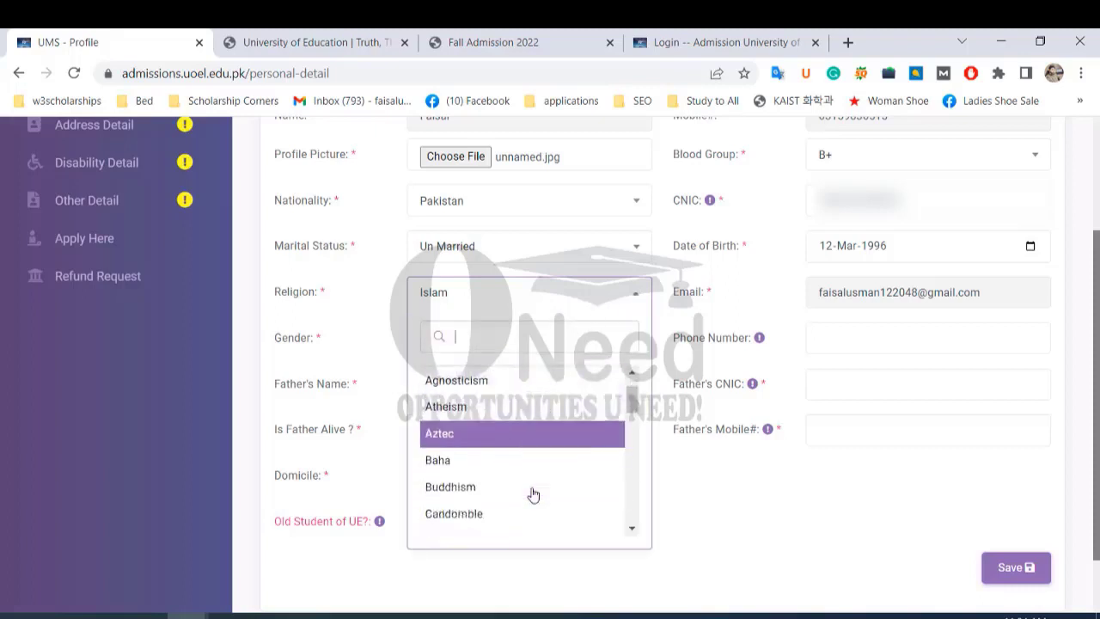
scroll(527, 490, down, 3)
scroll(542, 464, up, 15)
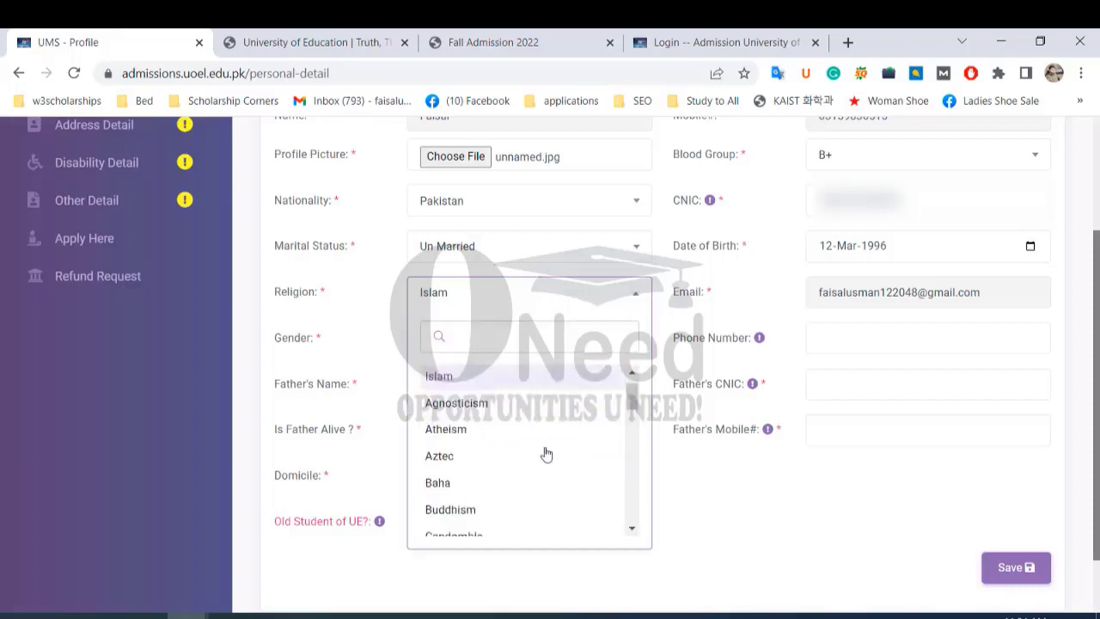
click(825, 395)
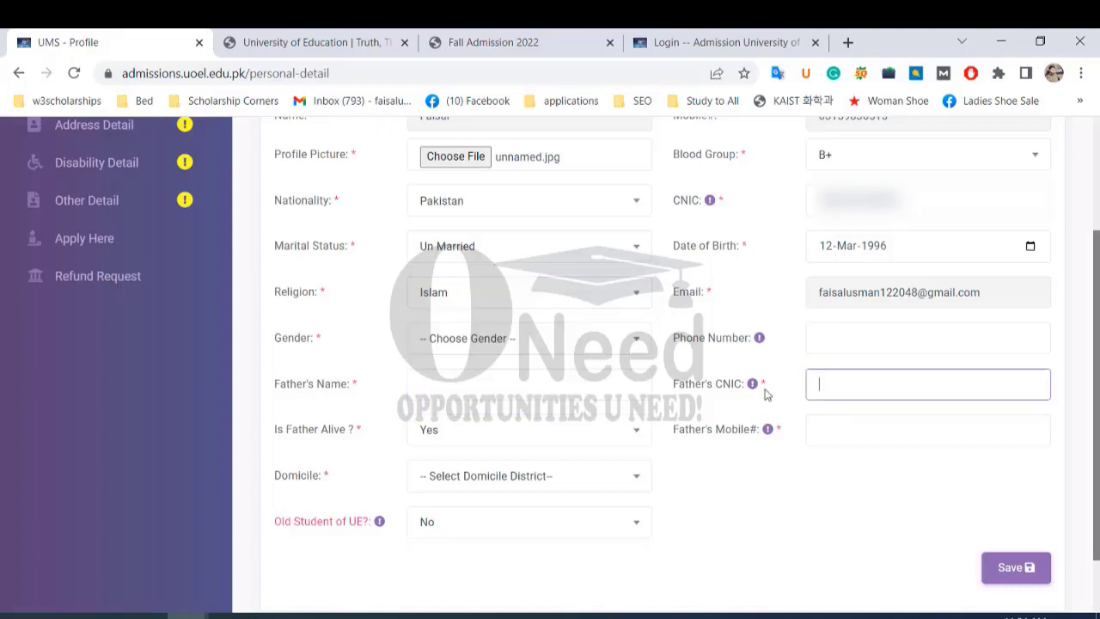
click(582, 344)
click(476, 450)
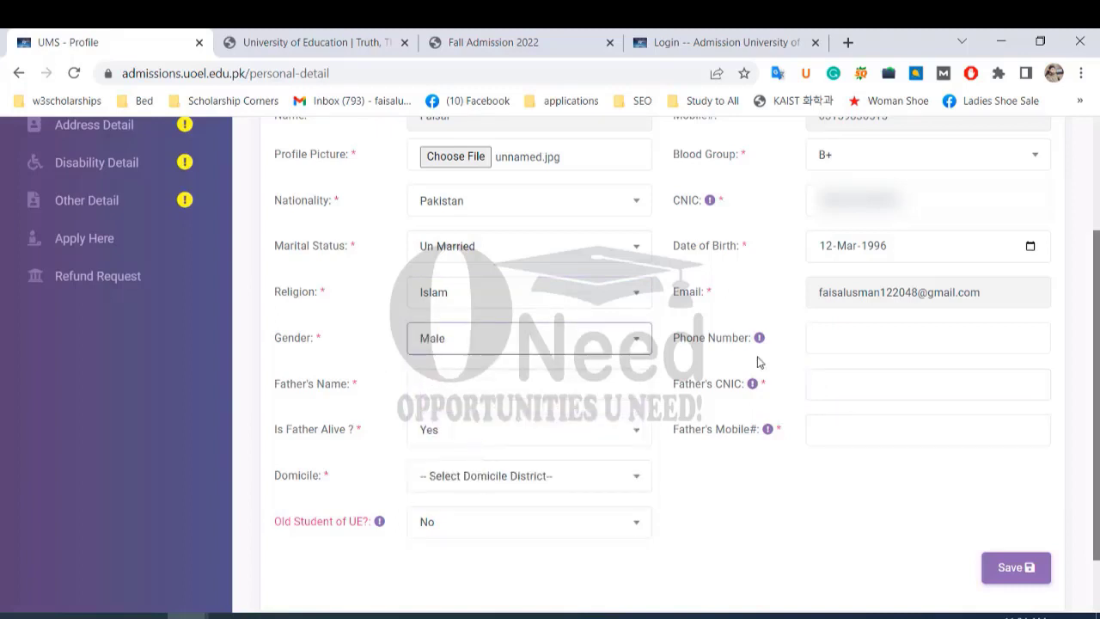
Paste in the phone number, then begin entering the father's CNIC.
click(841, 341)
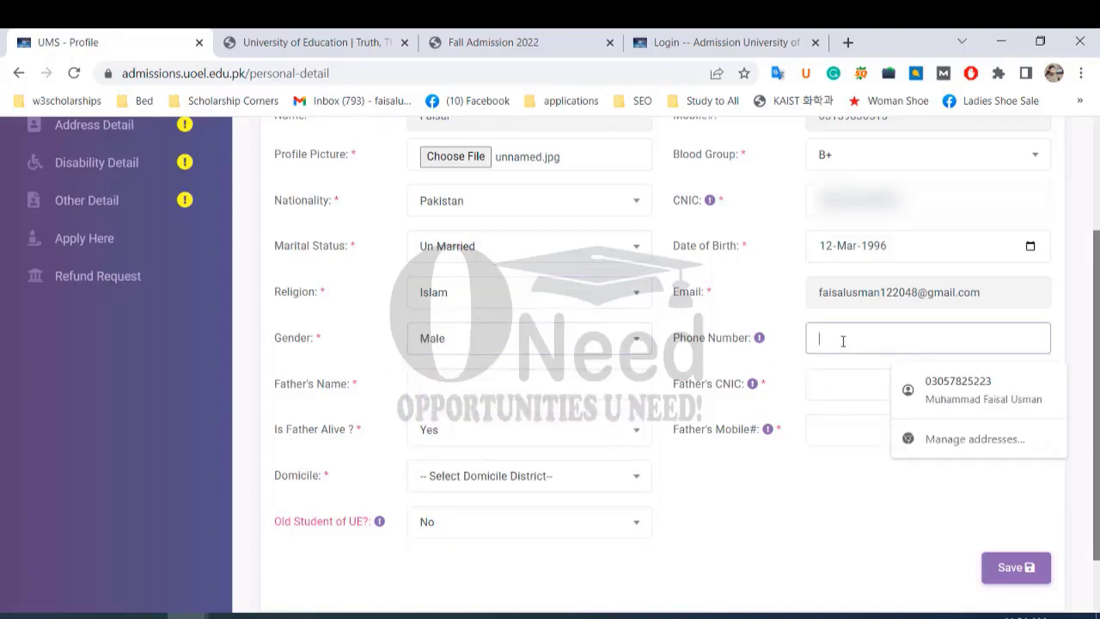
key(ctrl+v)
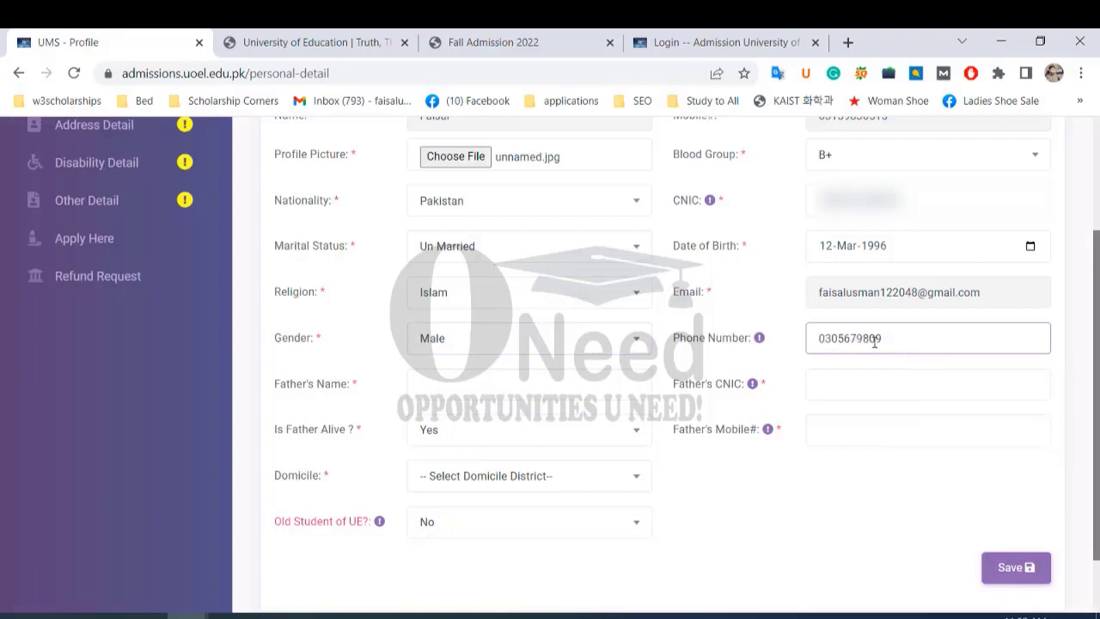
text(1)
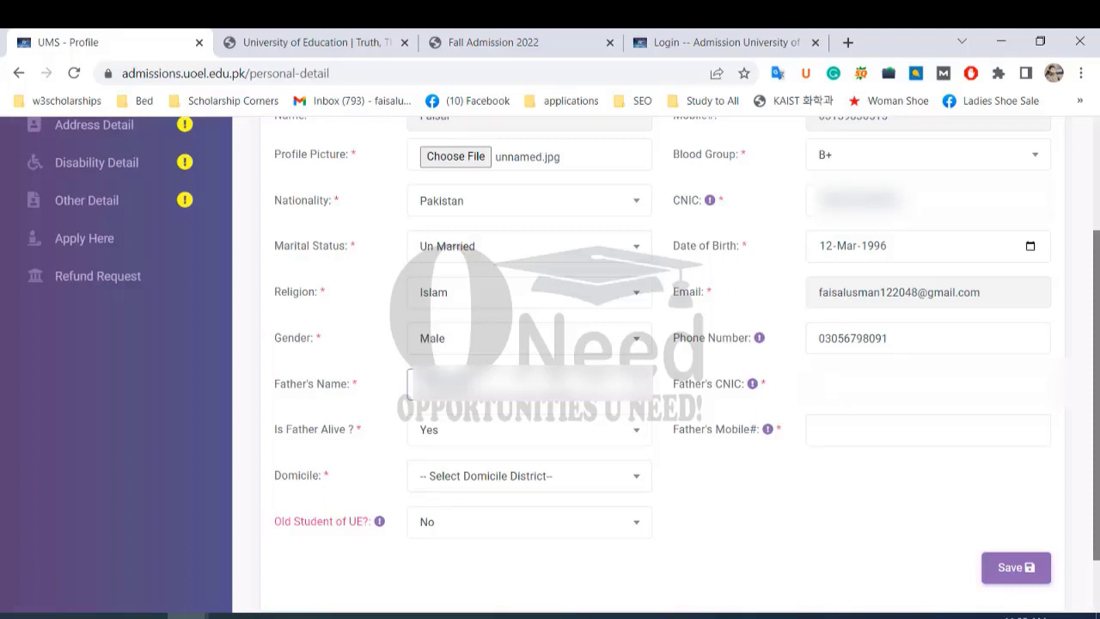
click(907, 383)
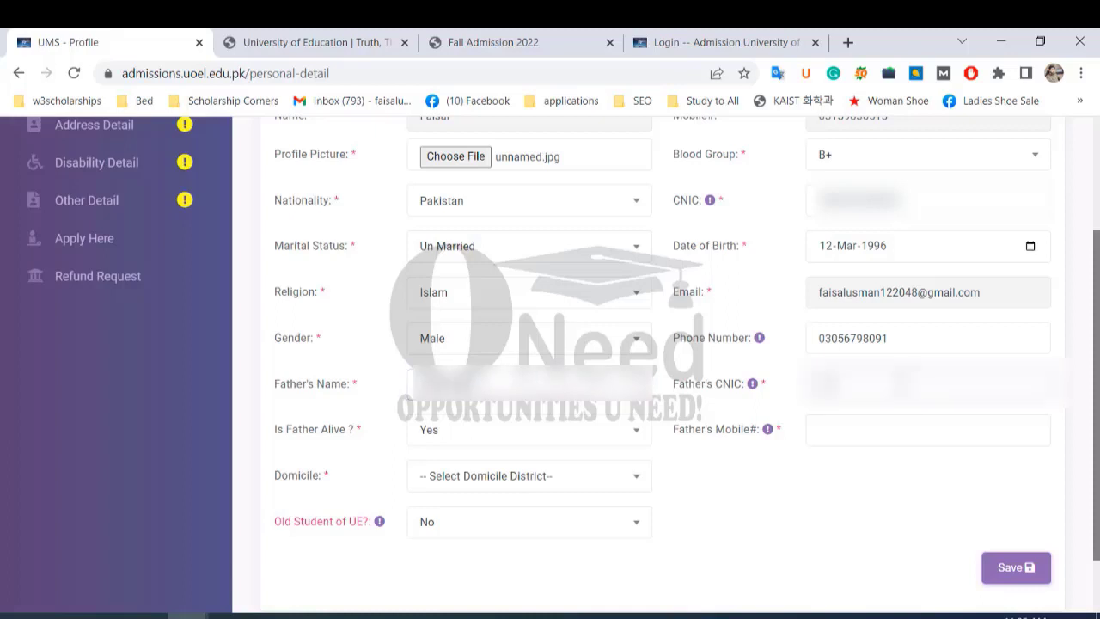
text(...)
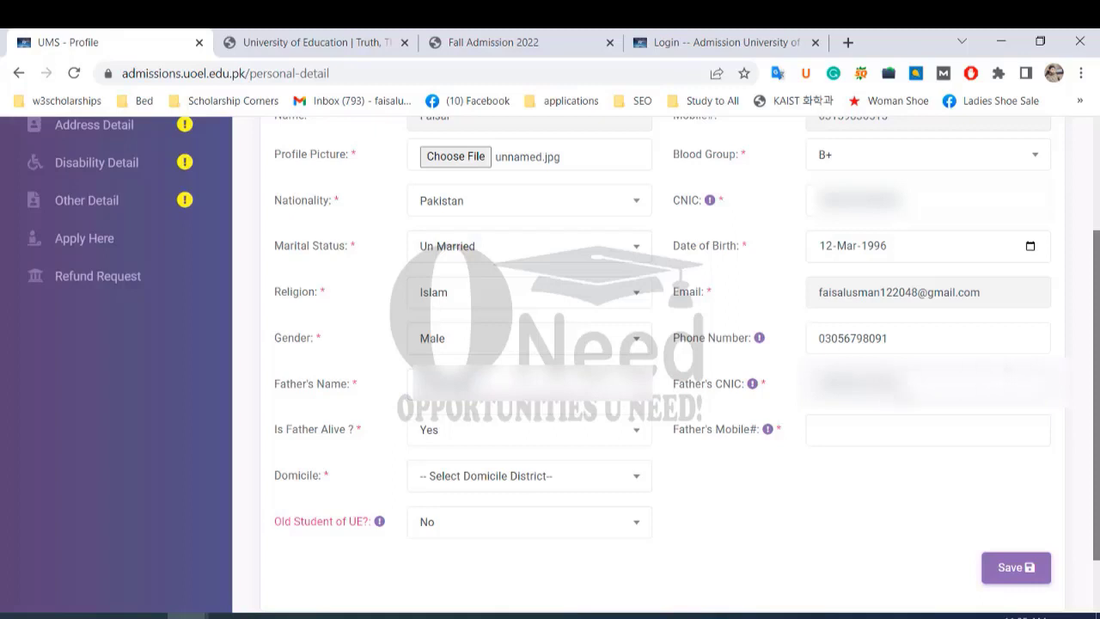
Keep 'Is Father Alive?' as Yes and type the father's mobile number.
scroll(660, 393, down, 1)
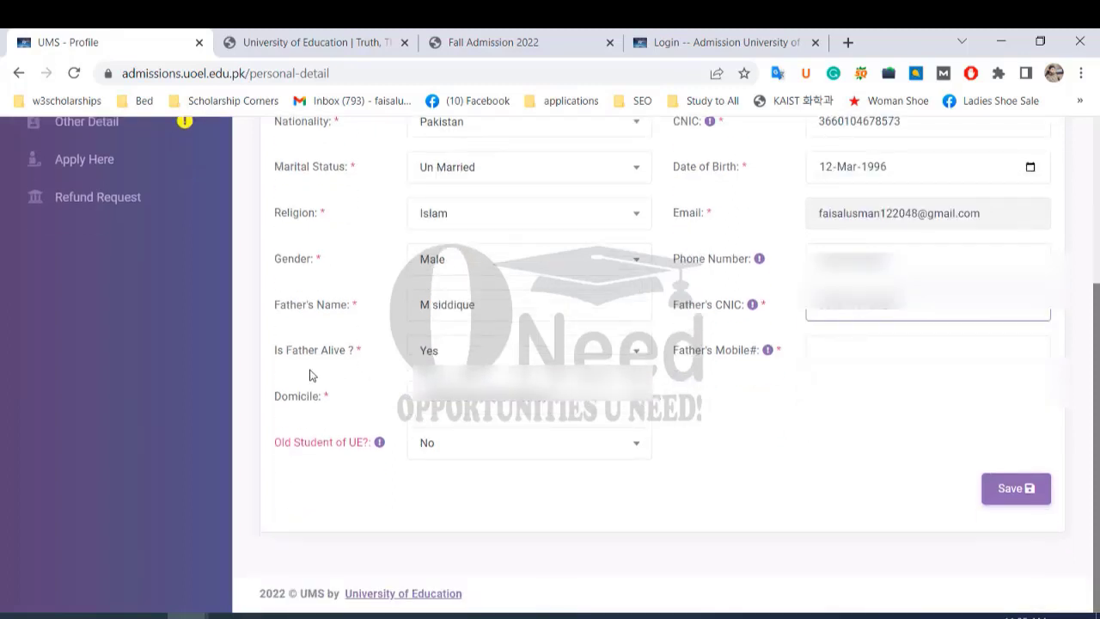
click(637, 352)
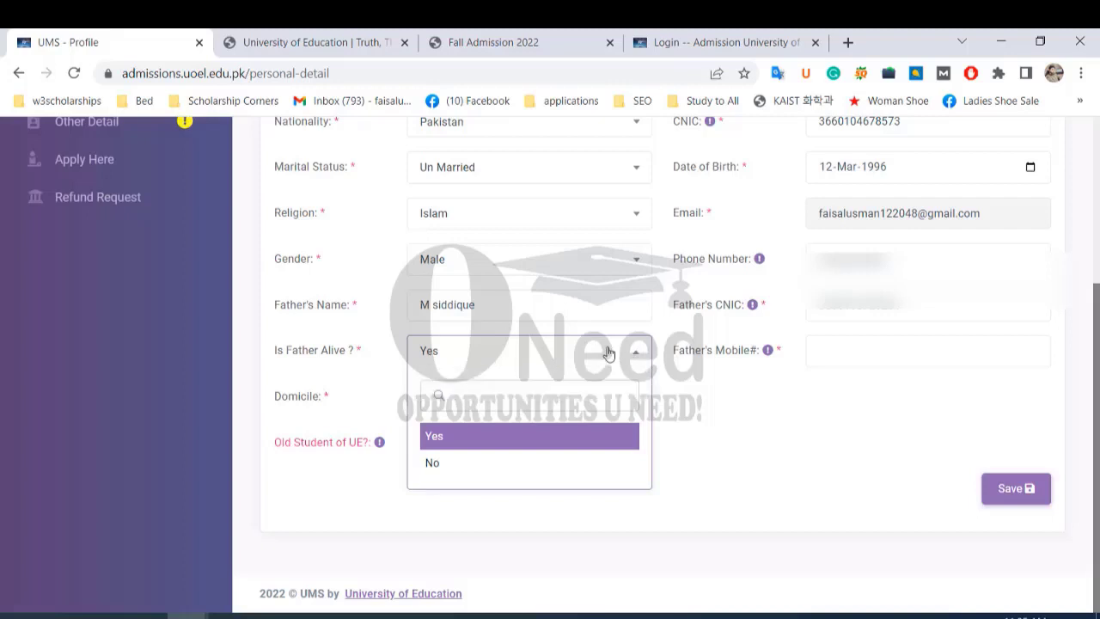
click(636, 361)
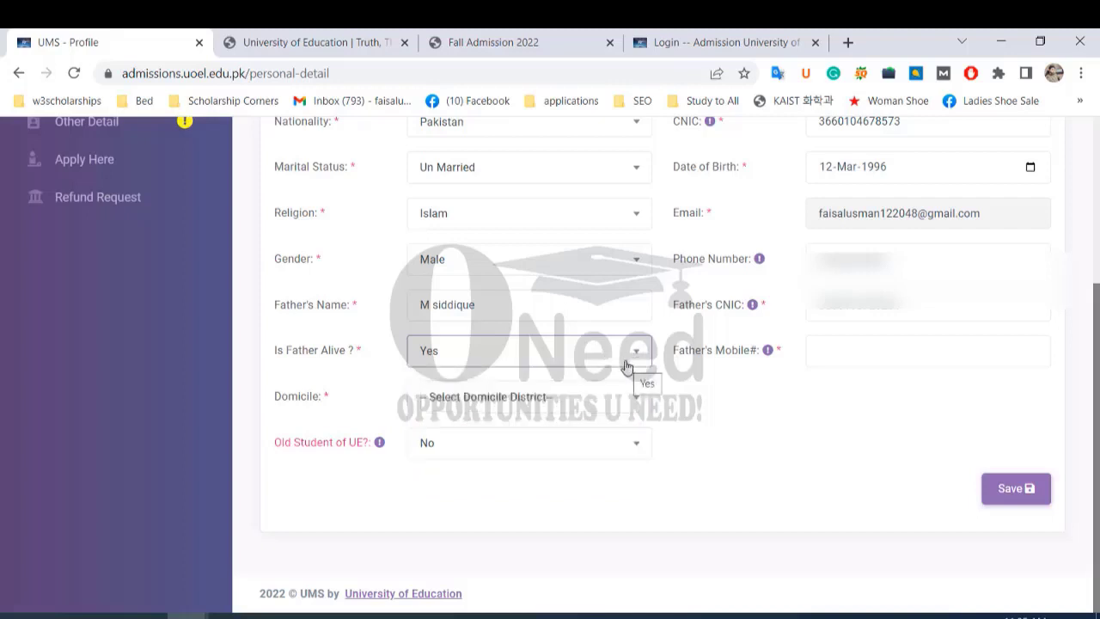
click(847, 351)
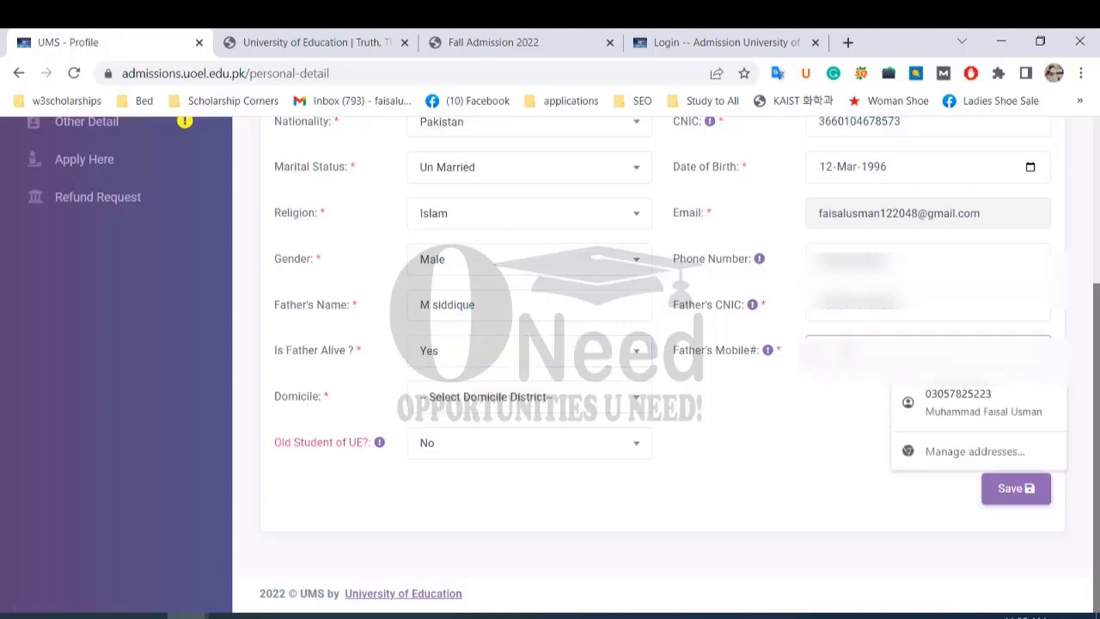
text(0300)
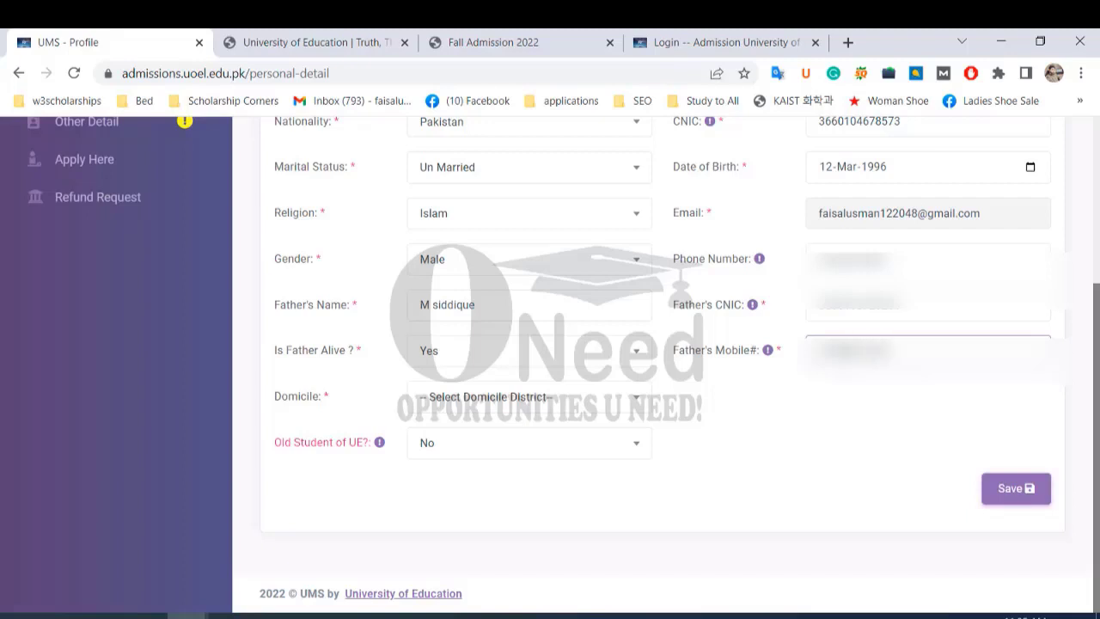
Search 'lahore' in the Domicile list and select Lahore.
click(611, 401)
scroll(555, 302, down, 3)
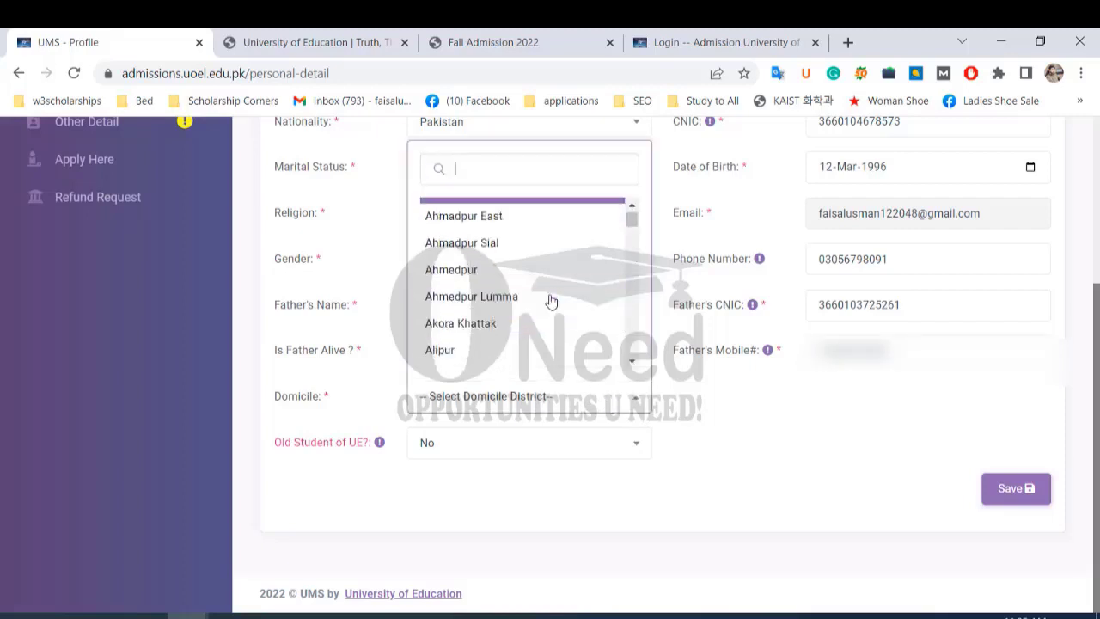
scroll(546, 303, down, 3)
text(lahore)
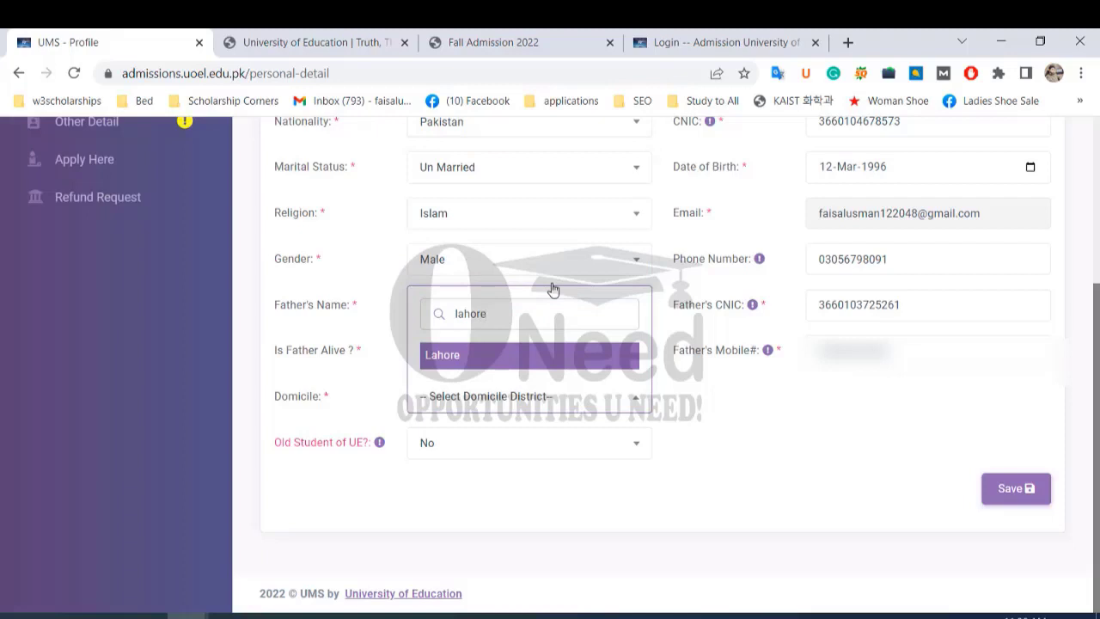
click(493, 356)
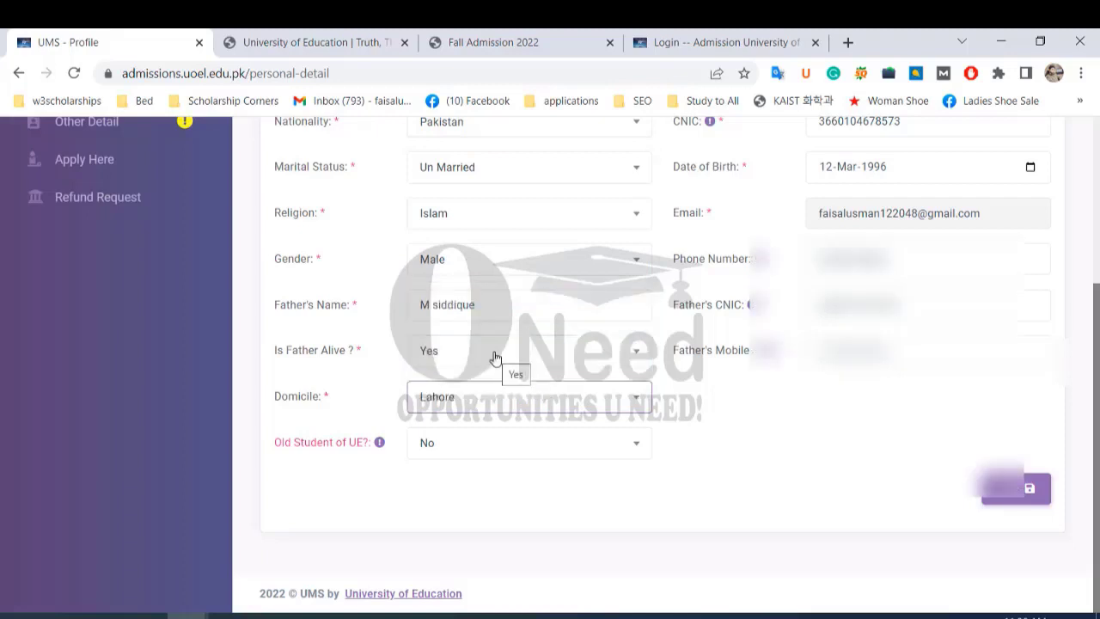
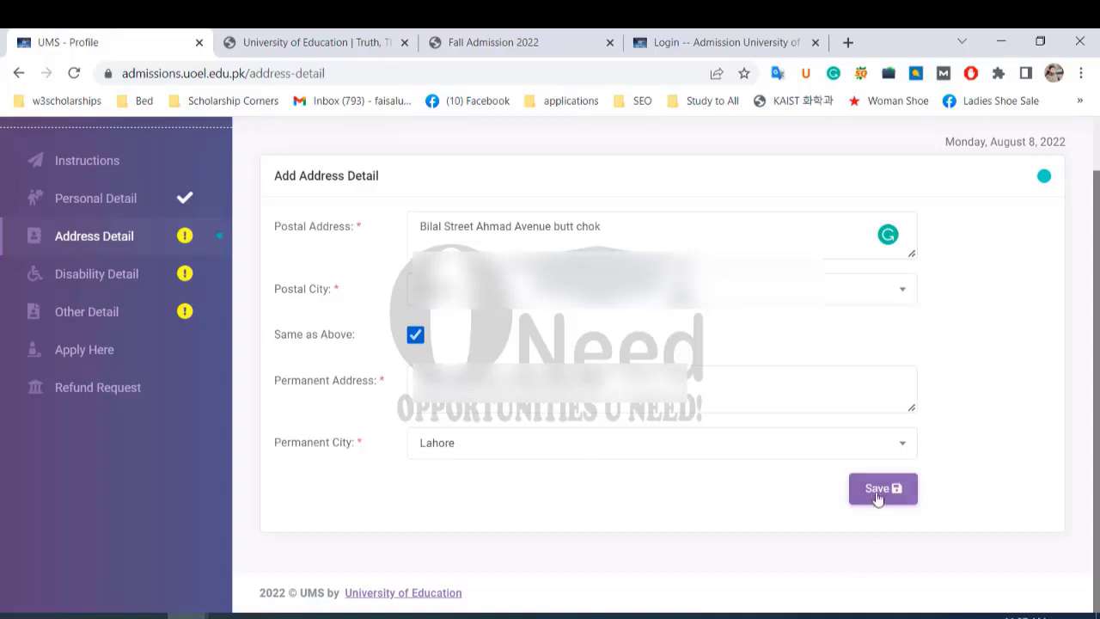
Save the Address Detail form and go to the Disability Detail section.
click(877, 490)
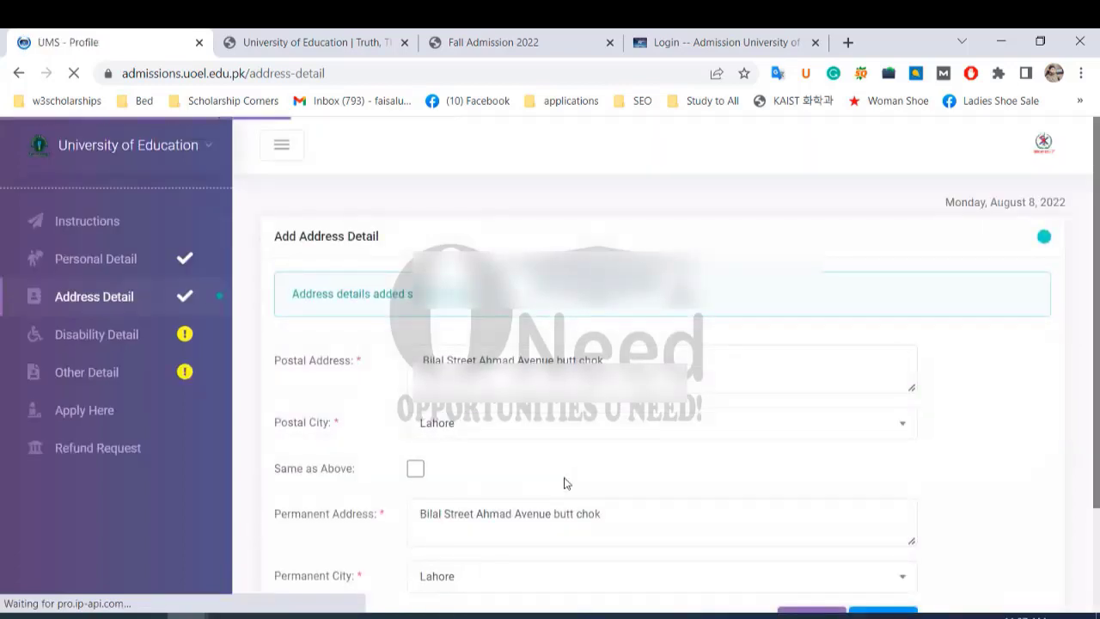
click(127, 344)
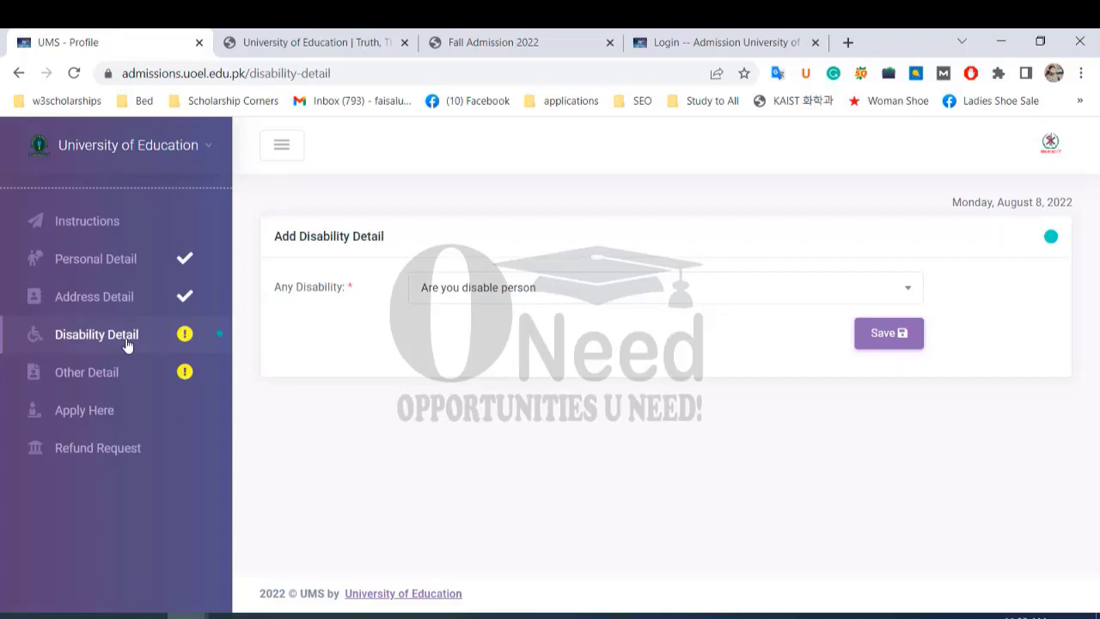
Try answering Yes to Any Disability and browse the disability types without choosing one.
click(890, 298)
click(516, 434)
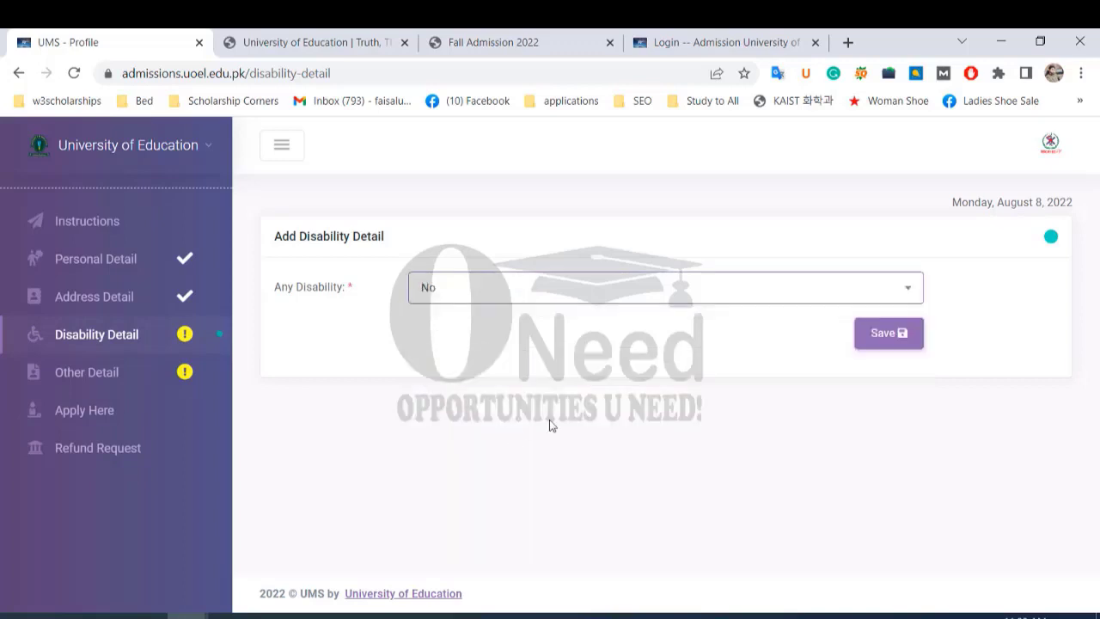
click(909, 286)
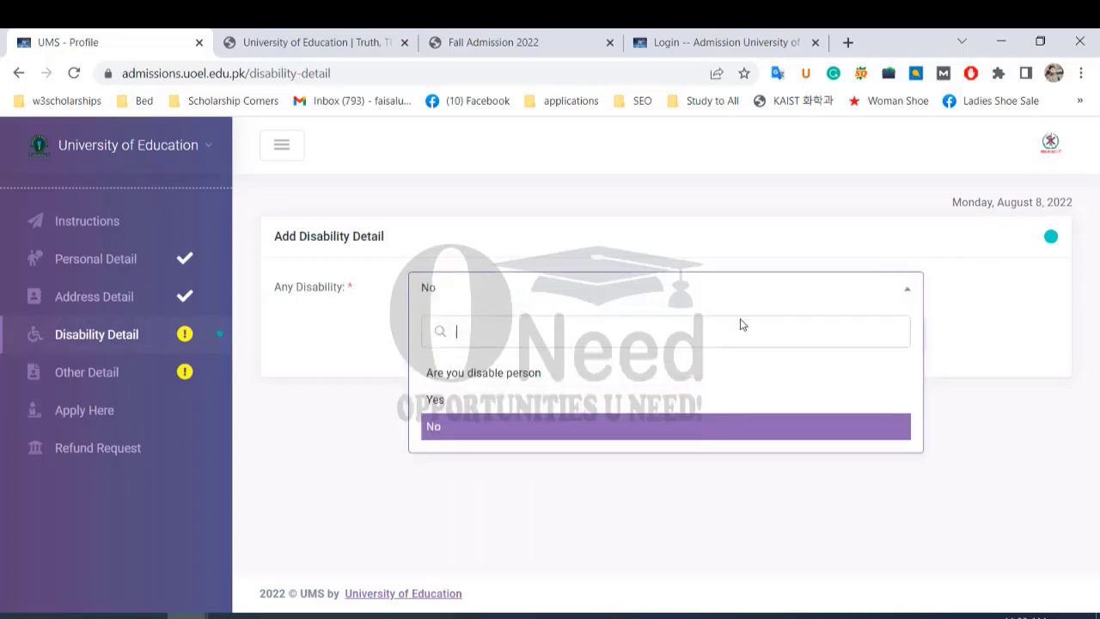
click(554, 411)
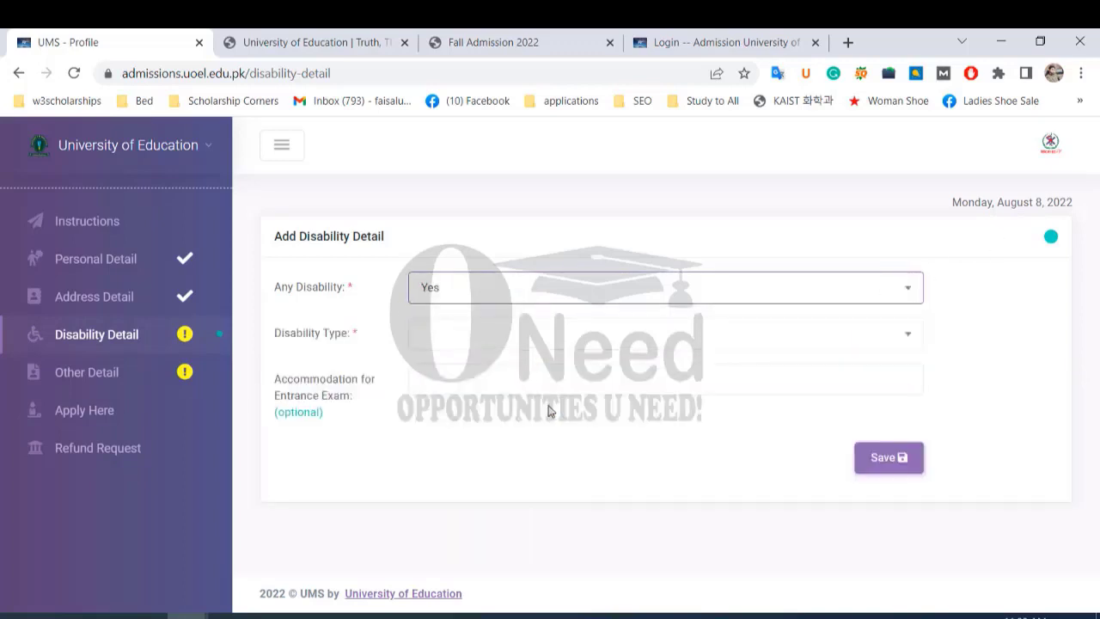
click(441, 342)
scroll(464, 528, down, 3)
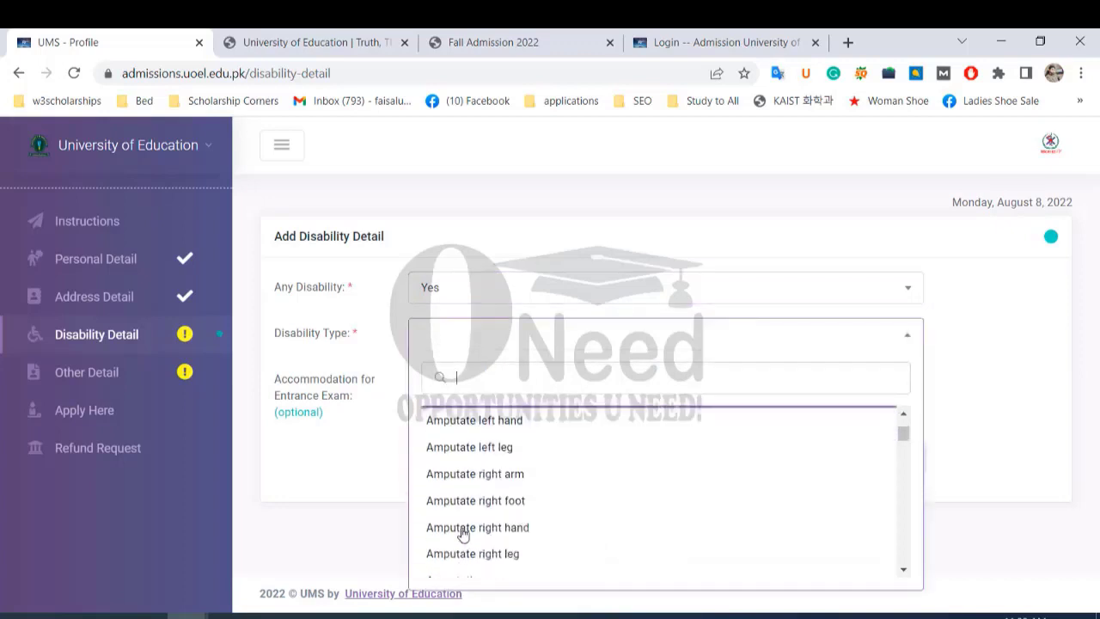
scroll(464, 532, down, 2)
click(355, 434)
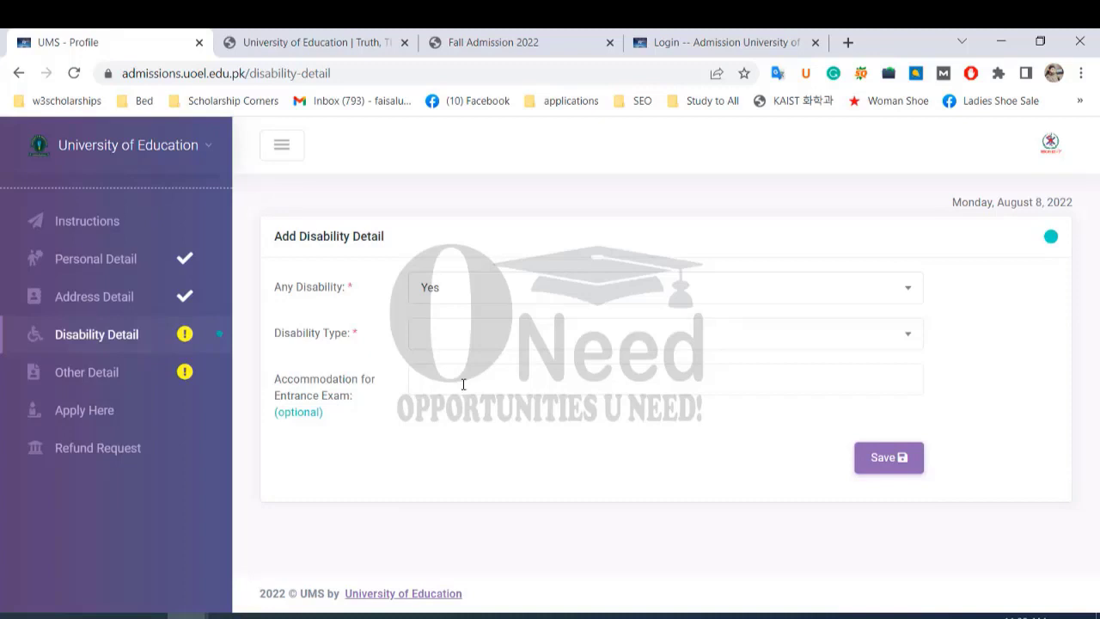
Set Any Disability back to No, save, and move to Other Detail.
click(901, 294)
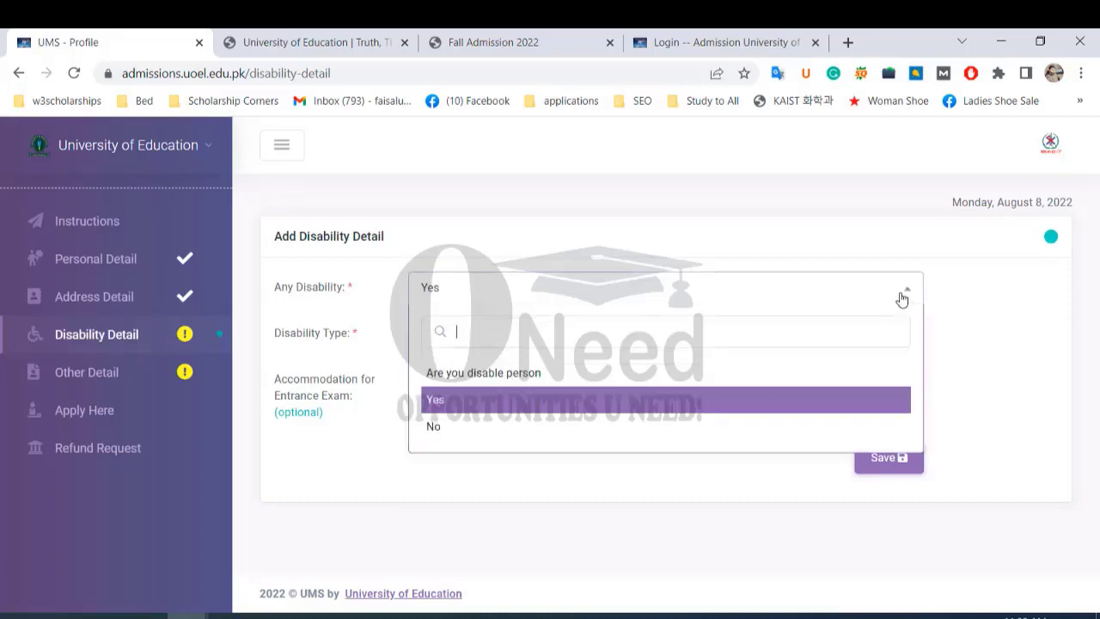
click(464, 427)
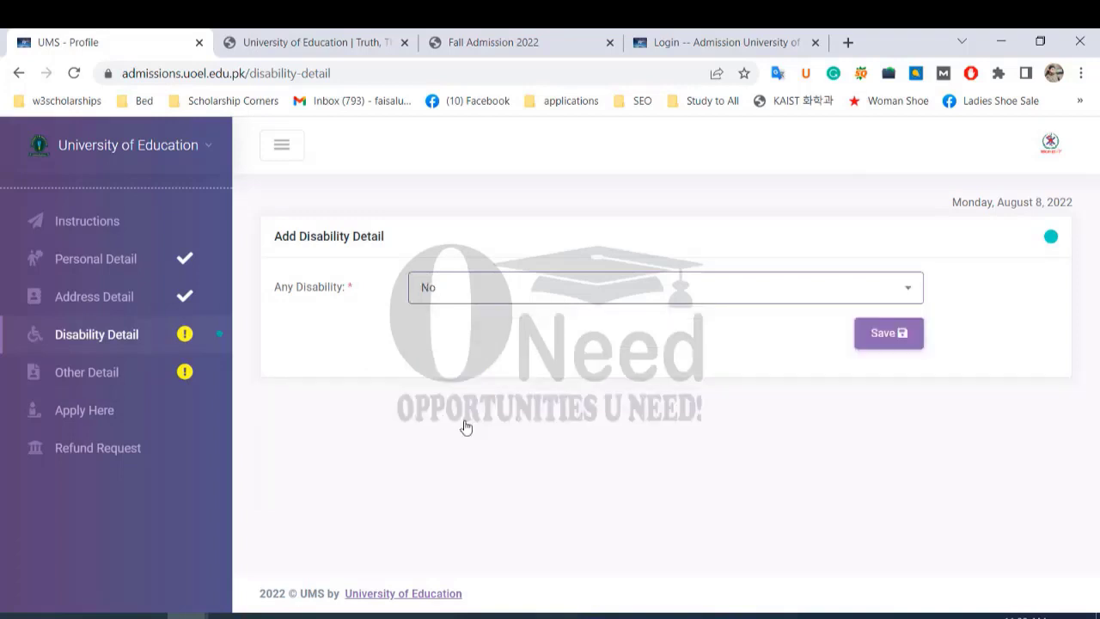
click(867, 343)
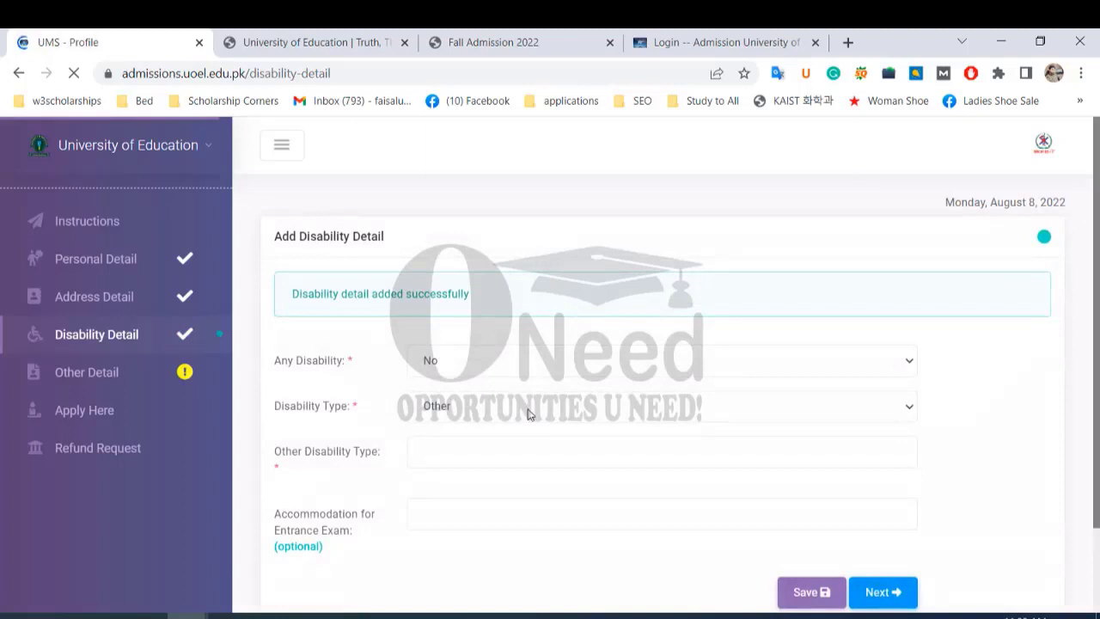
click(102, 371)
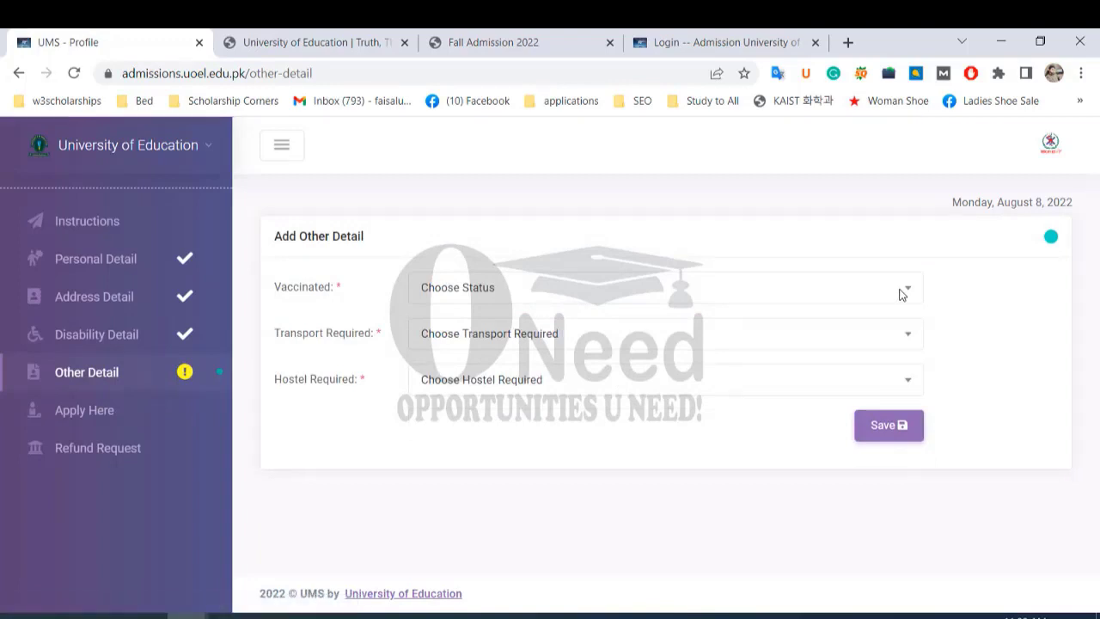
Mark the applicant as vaccinated and enter the vaccination certificate number.
click(901, 294)
click(612, 402)
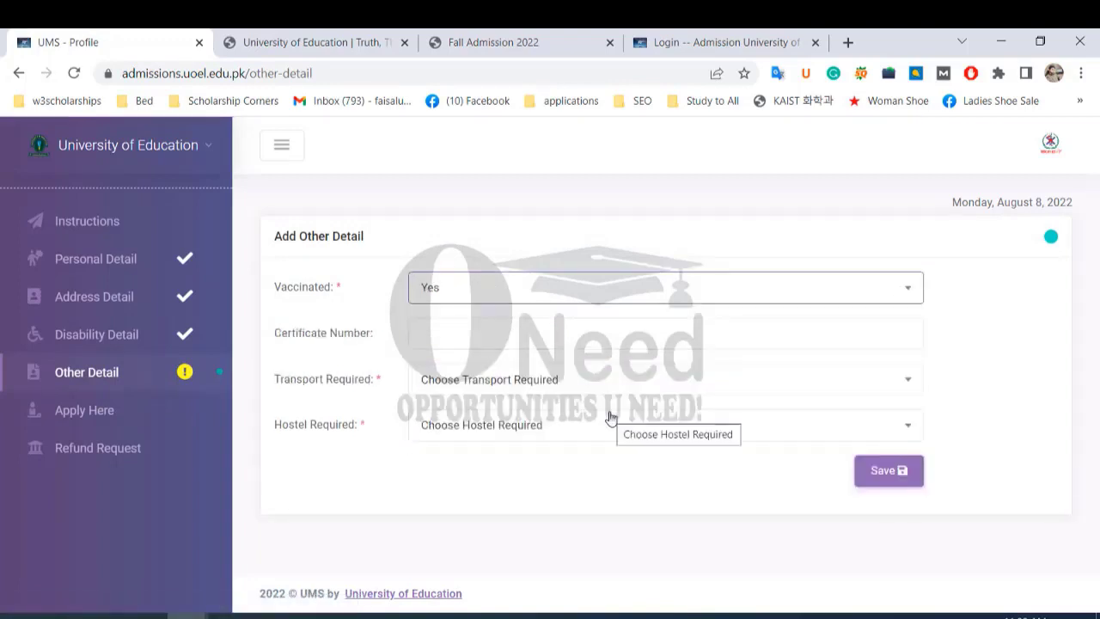
click(478, 342)
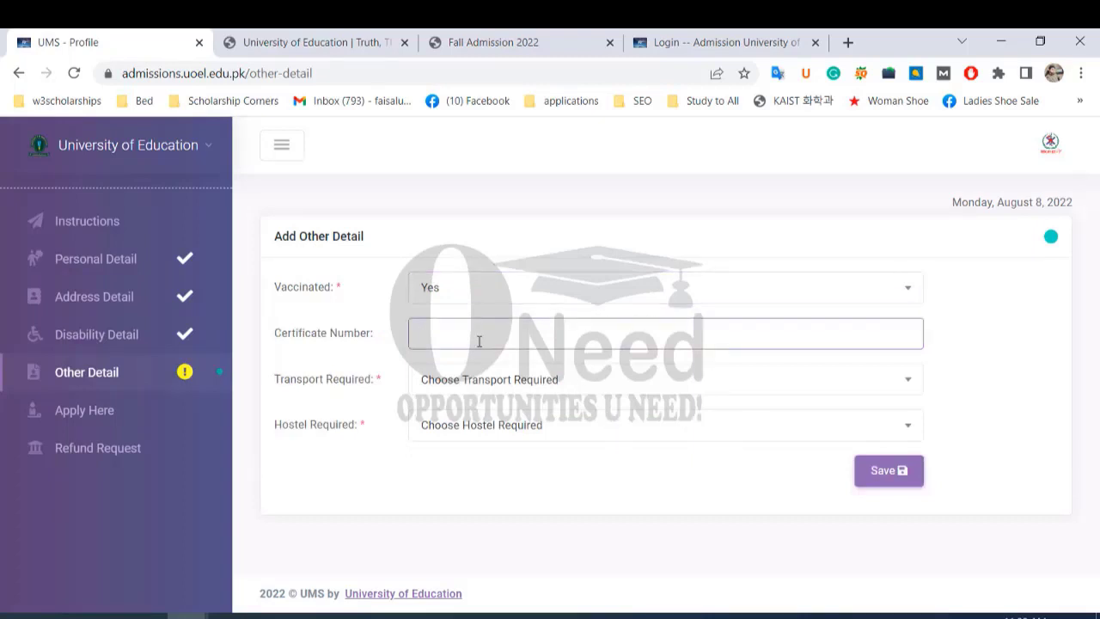
Set Transport Required to No and Hostel Required to Yes, then save.
click(833, 388)
click(545, 491)
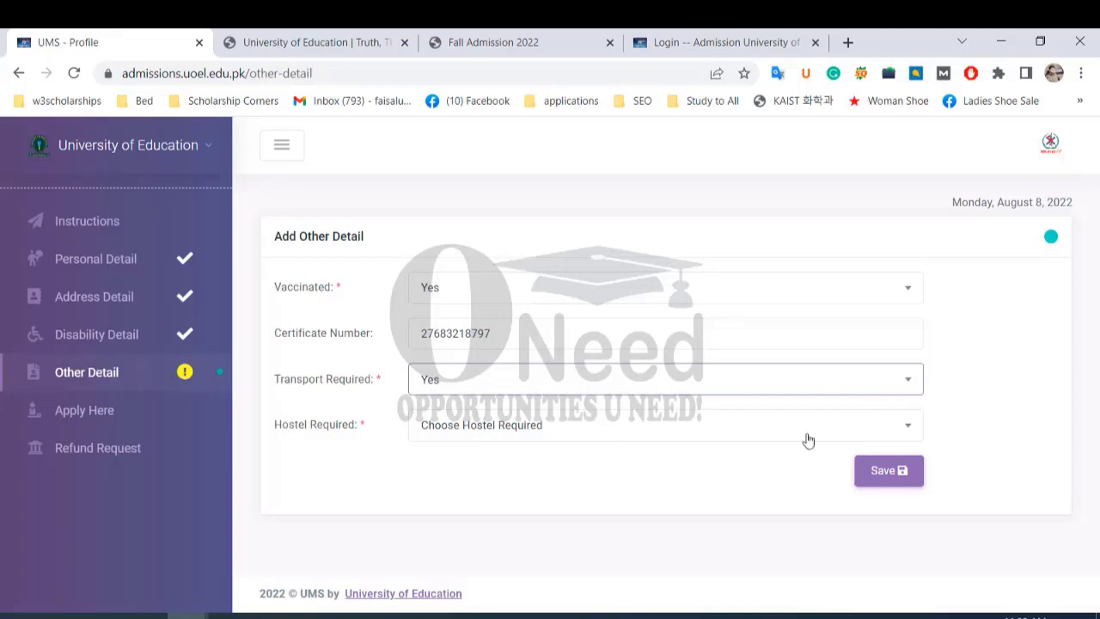
click(897, 425)
click(549, 530)
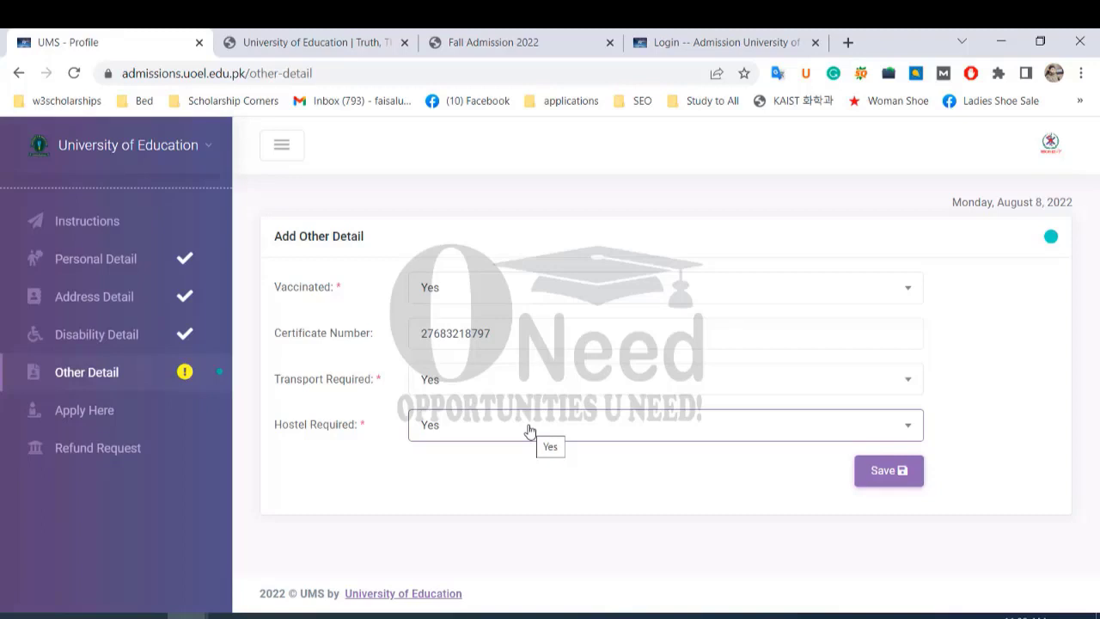
click(817, 391)
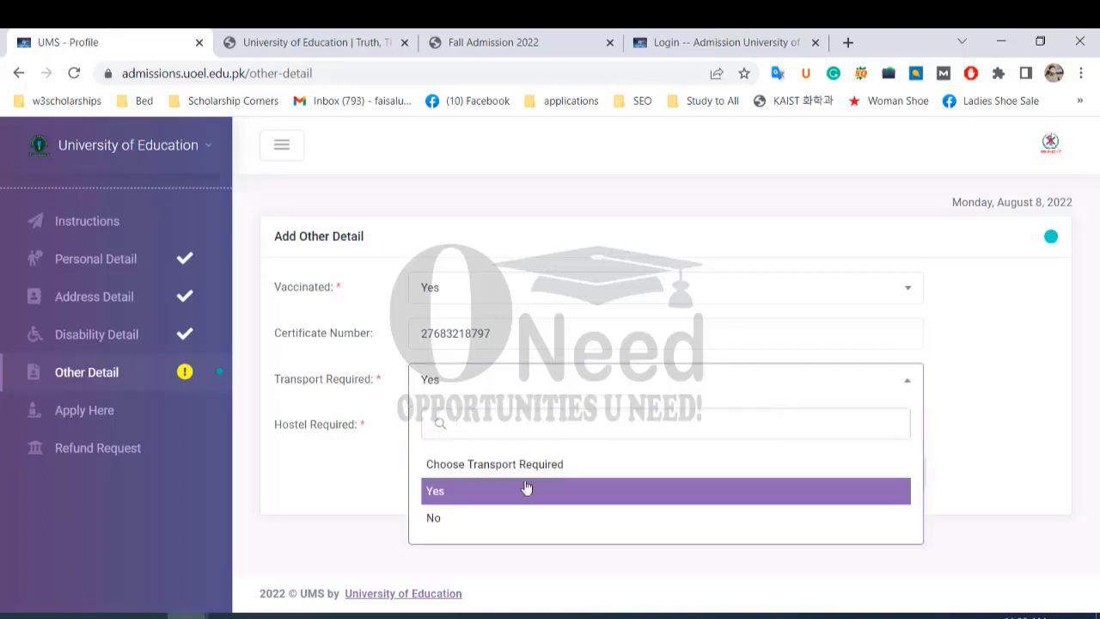
click(462, 517)
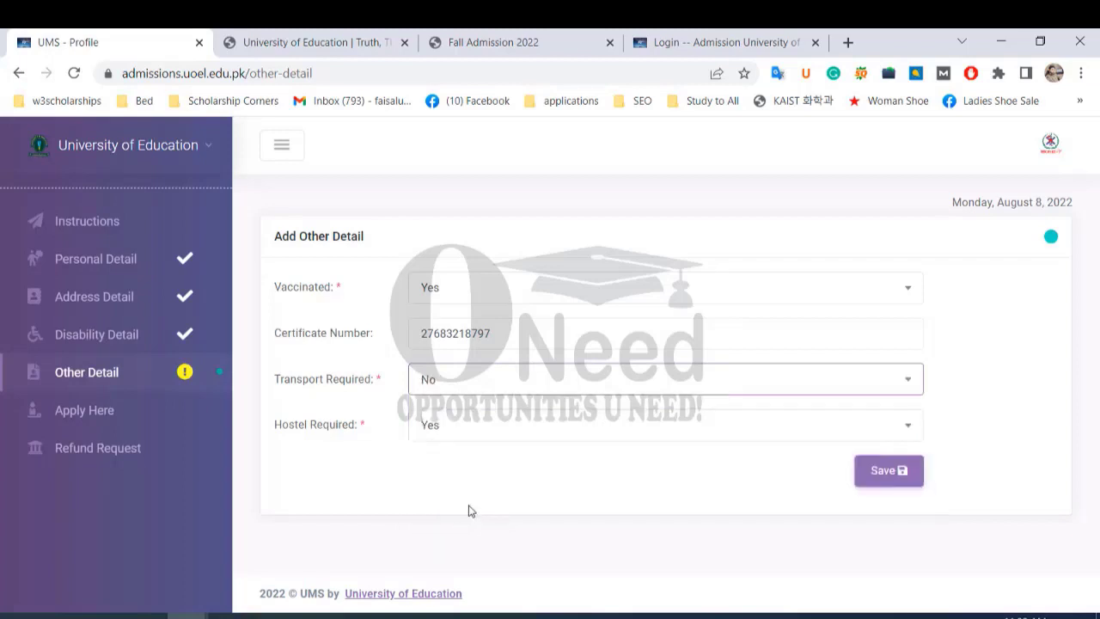
click(875, 478)
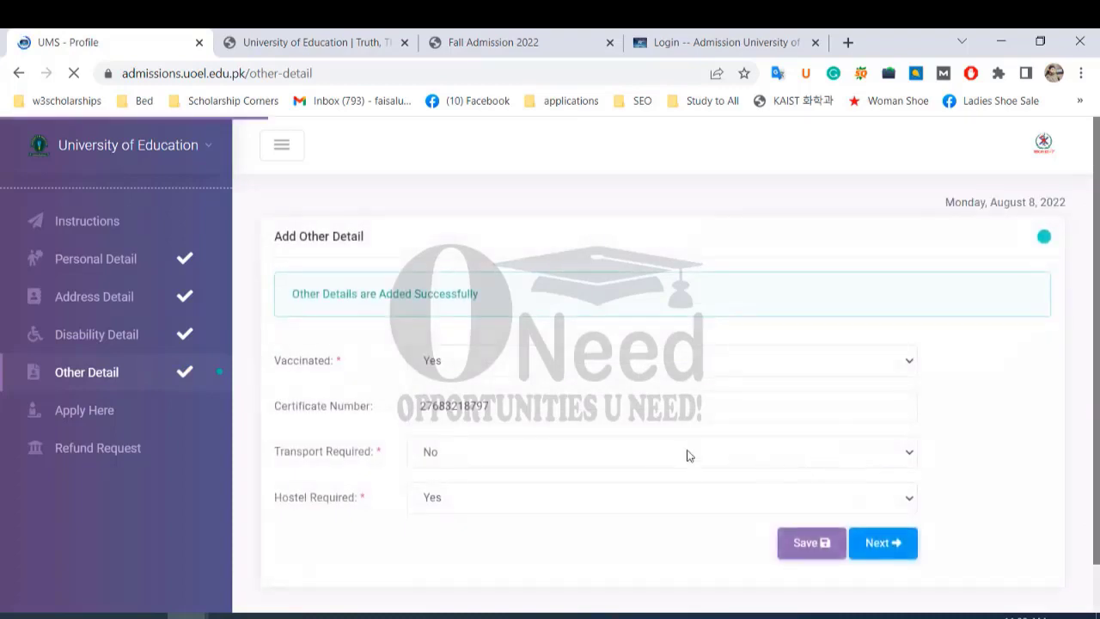
scroll(639, 453, down, 1)
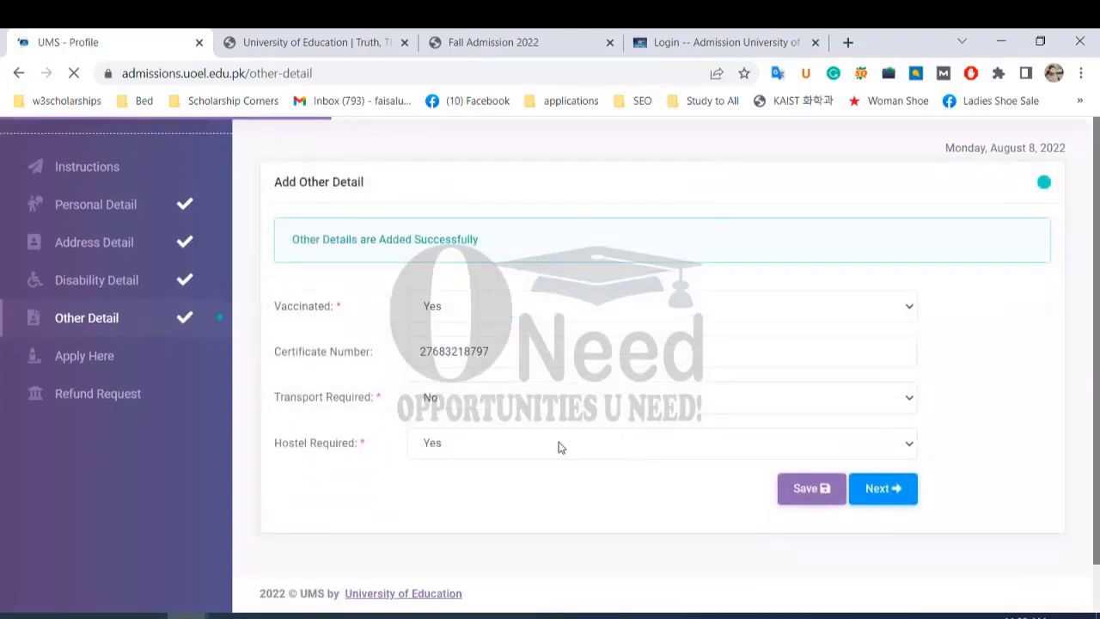
Open the program application page and choose Bachelors (4 years) (BS) as program level.
click(101, 364)
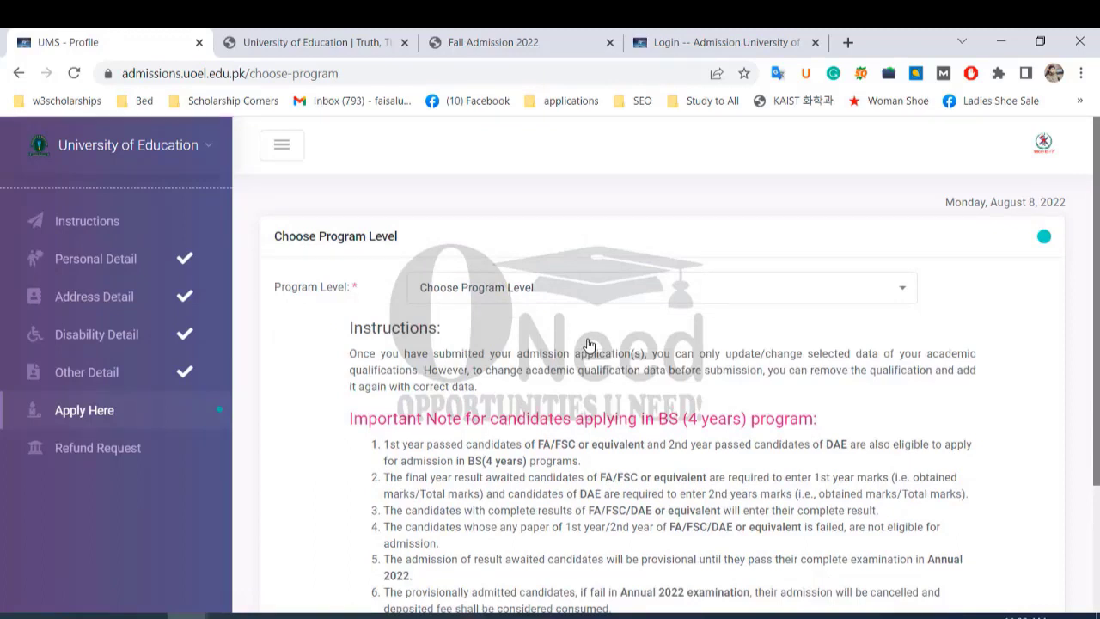
click(863, 290)
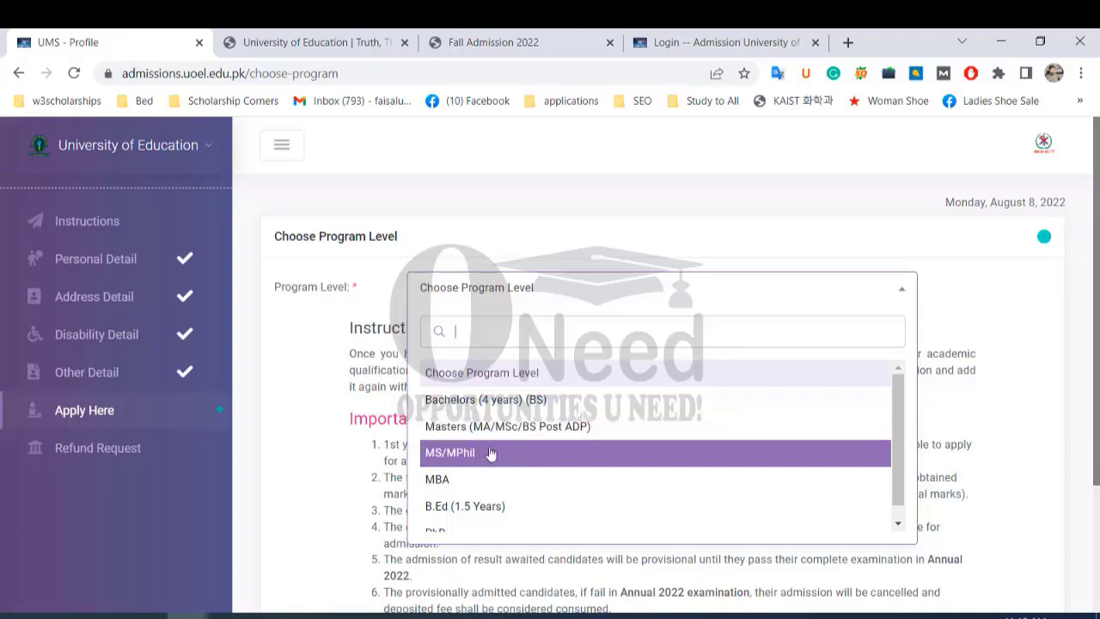
scroll(496, 454, down, 1)
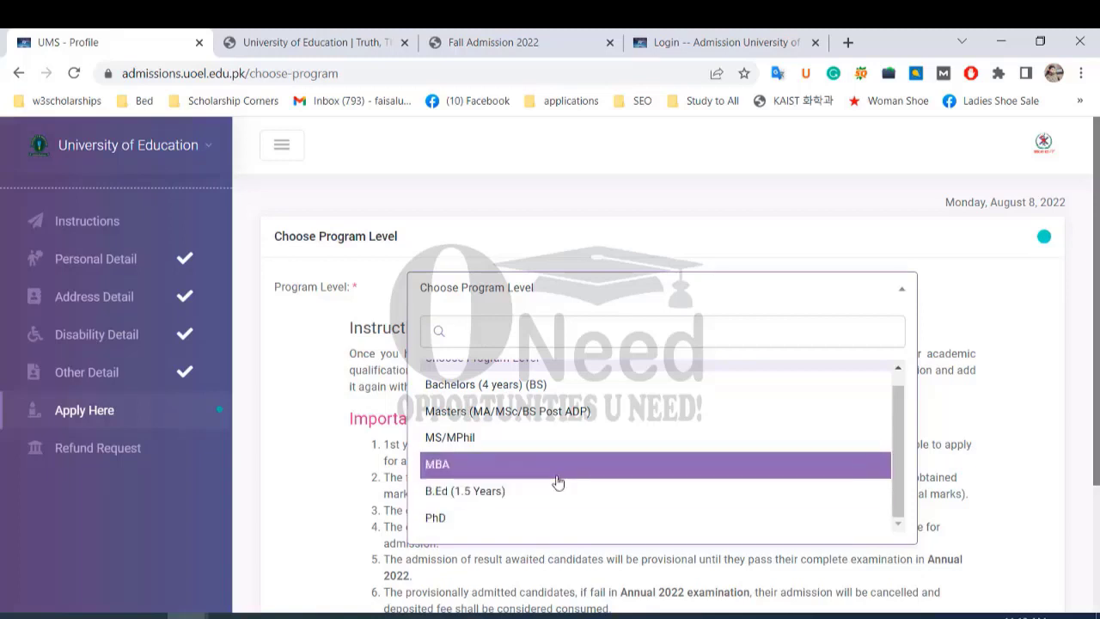
scroll(531, 434, up, 1)
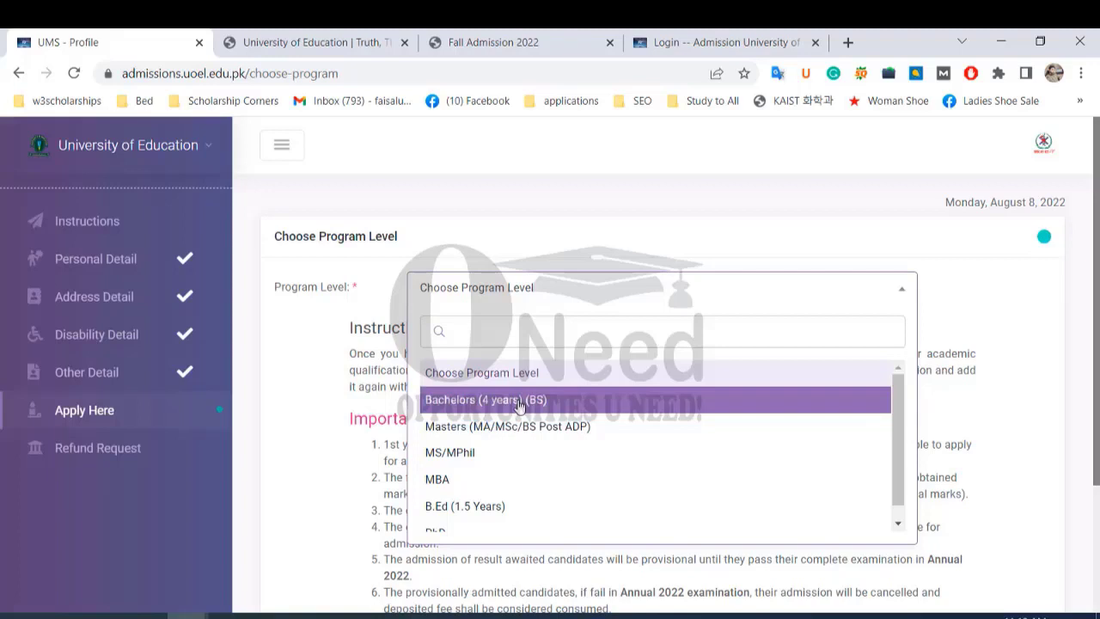
click(520, 402)
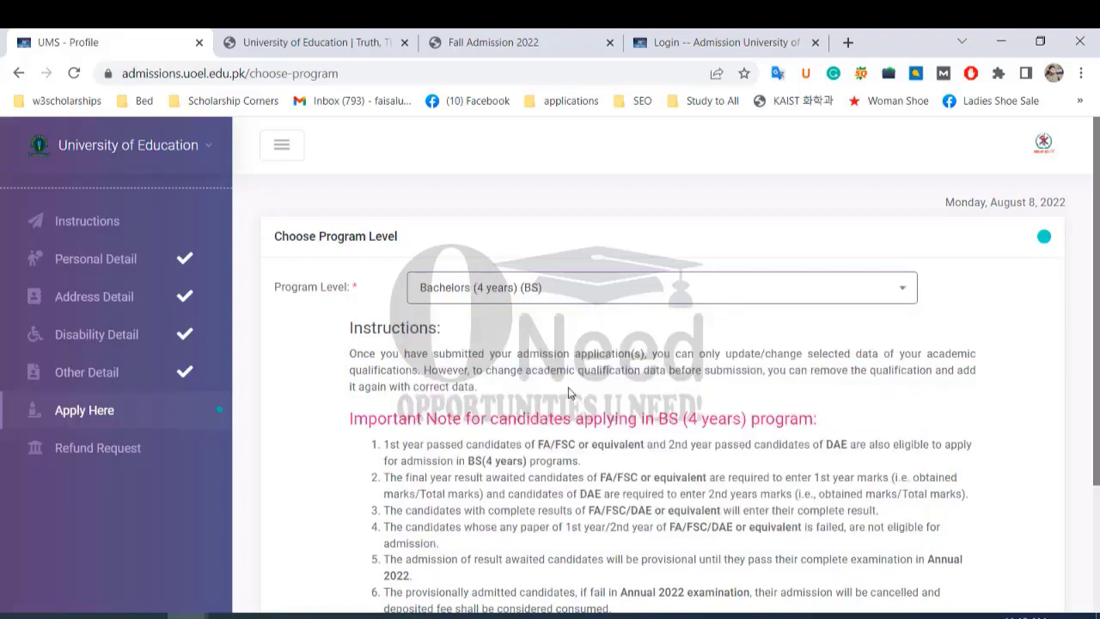
scroll(564, 383, down, 1)
scroll(564, 379, down, 1)
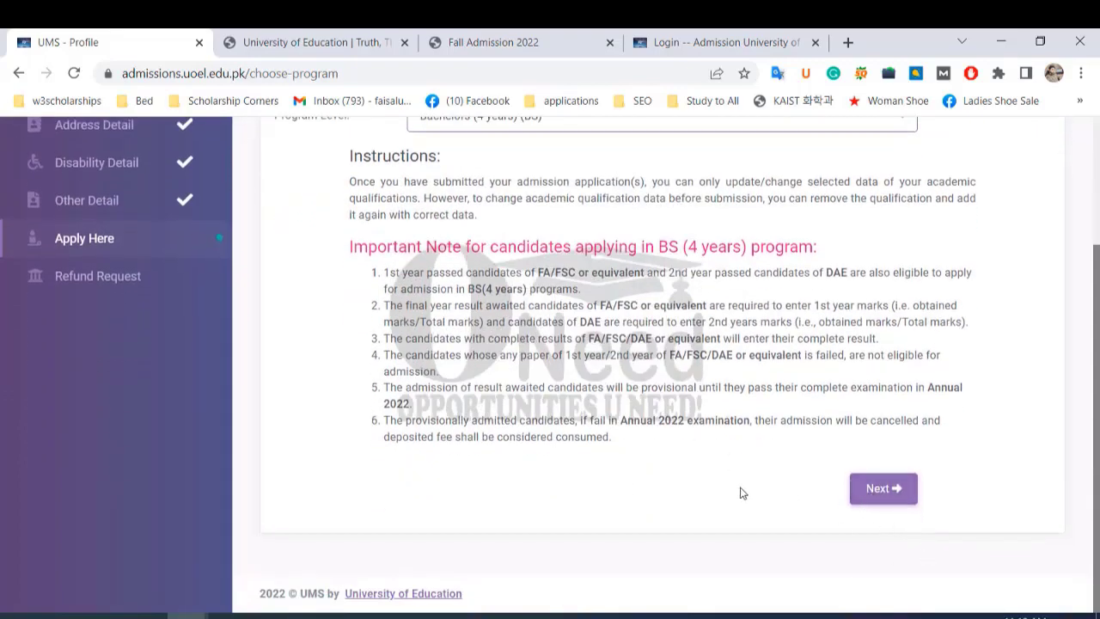
scroll(709, 469, up, 1)
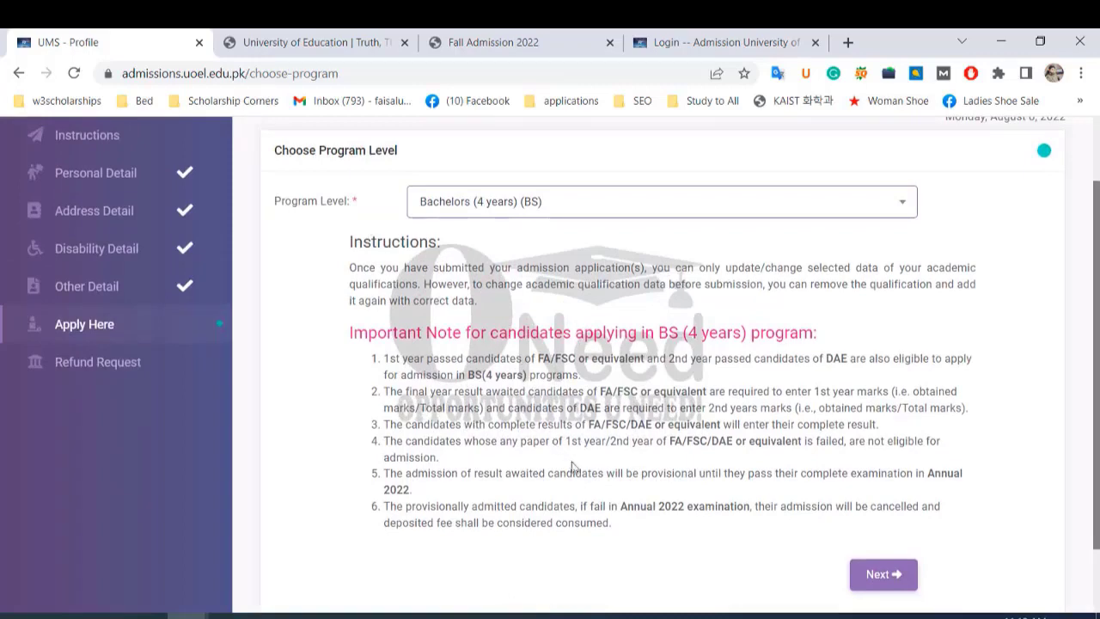
Try MS/MPhil as the program level, then return to Bachelors (4 years) (BS).
click(896, 204)
click(491, 363)
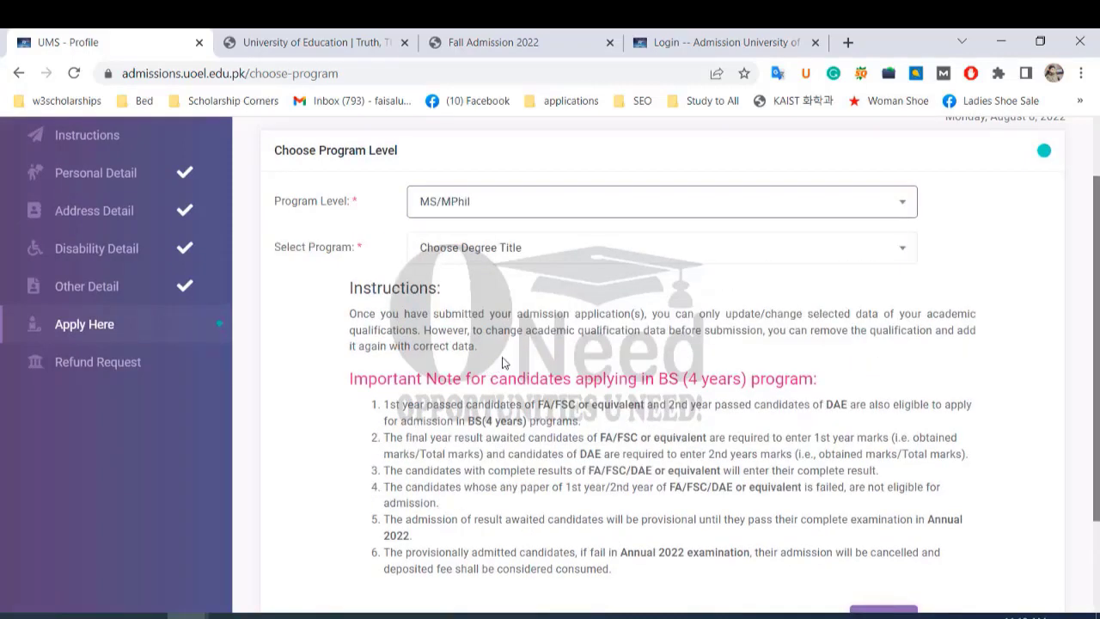
scroll(515, 379, down, 1)
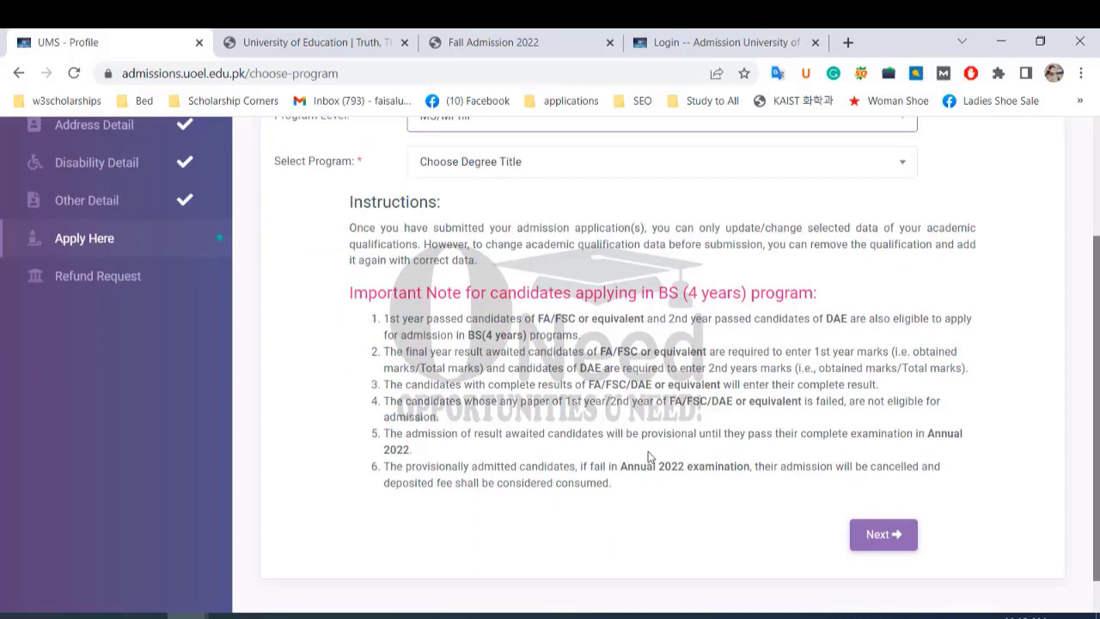
scroll(651, 446, up, 2)
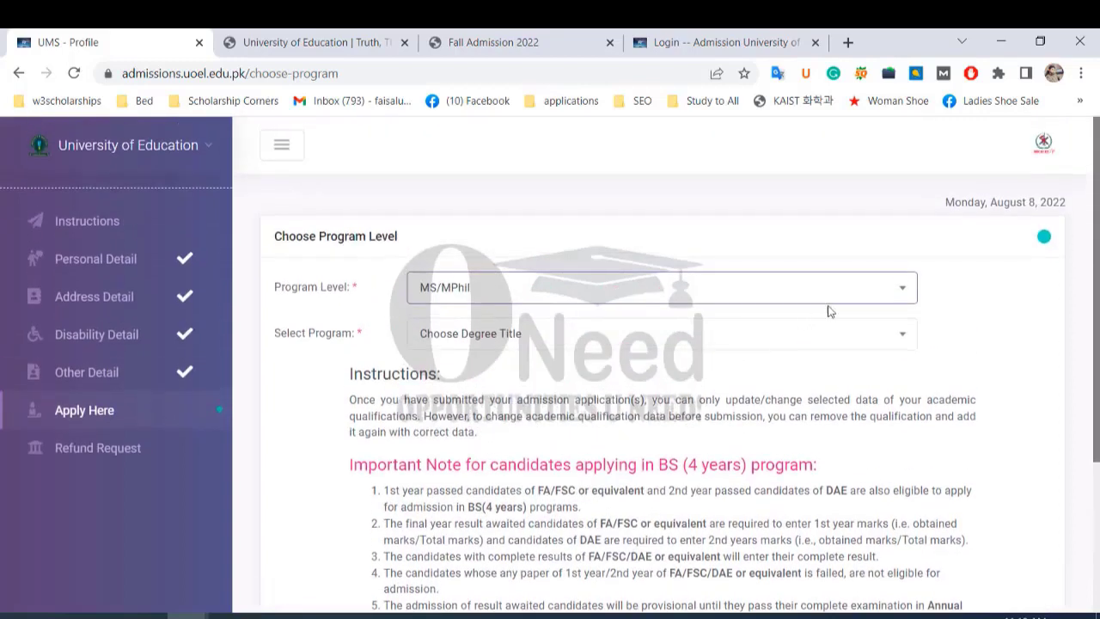
click(897, 287)
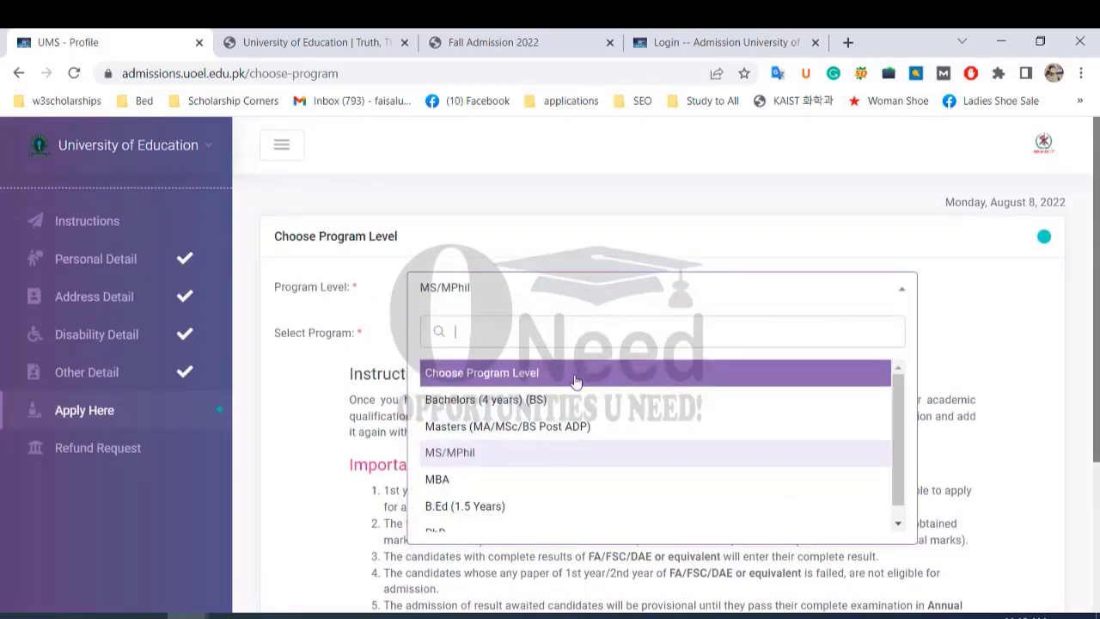
click(563, 400)
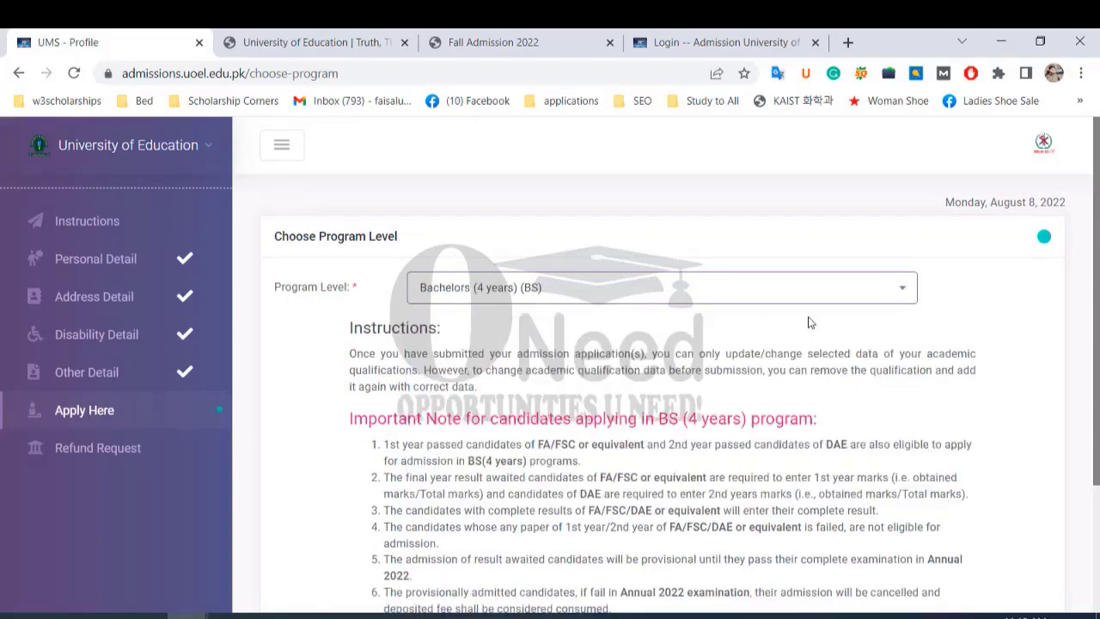
Browse the MS/MPhil program list, then settle on Bachelors (4 years) (BS).
click(900, 290)
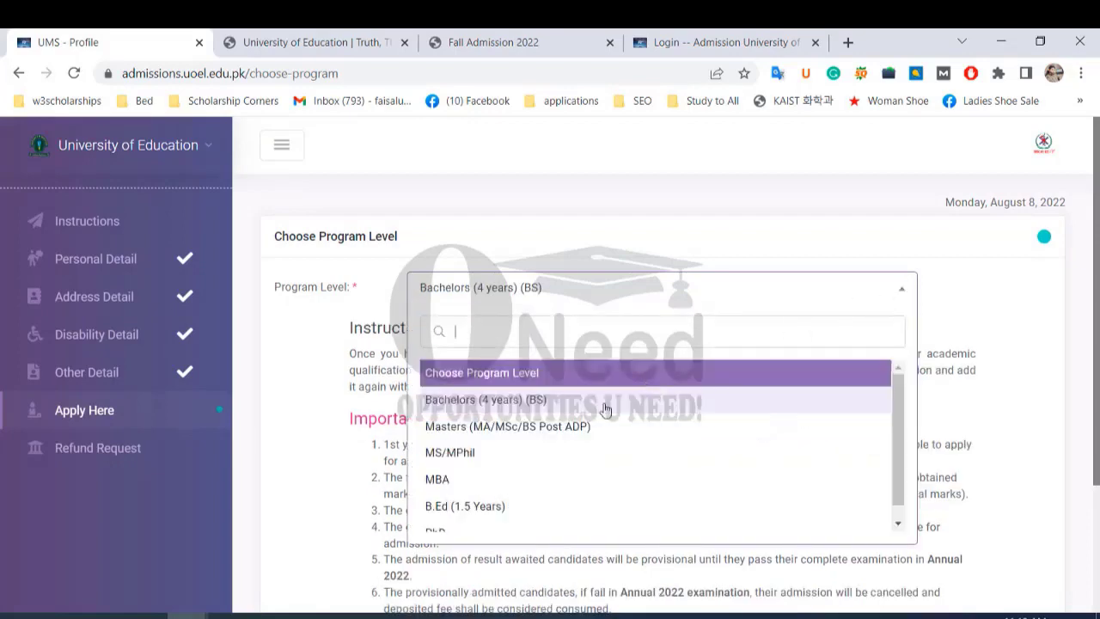
click(563, 453)
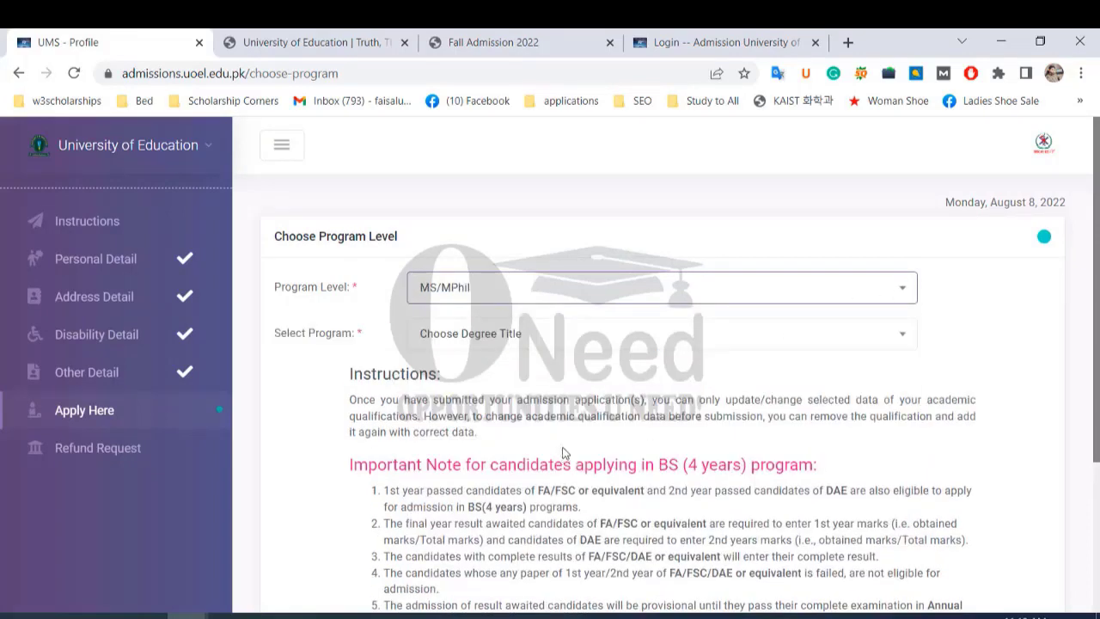
click(770, 339)
scroll(636, 464, down, 1)
scroll(635, 475, down, 2)
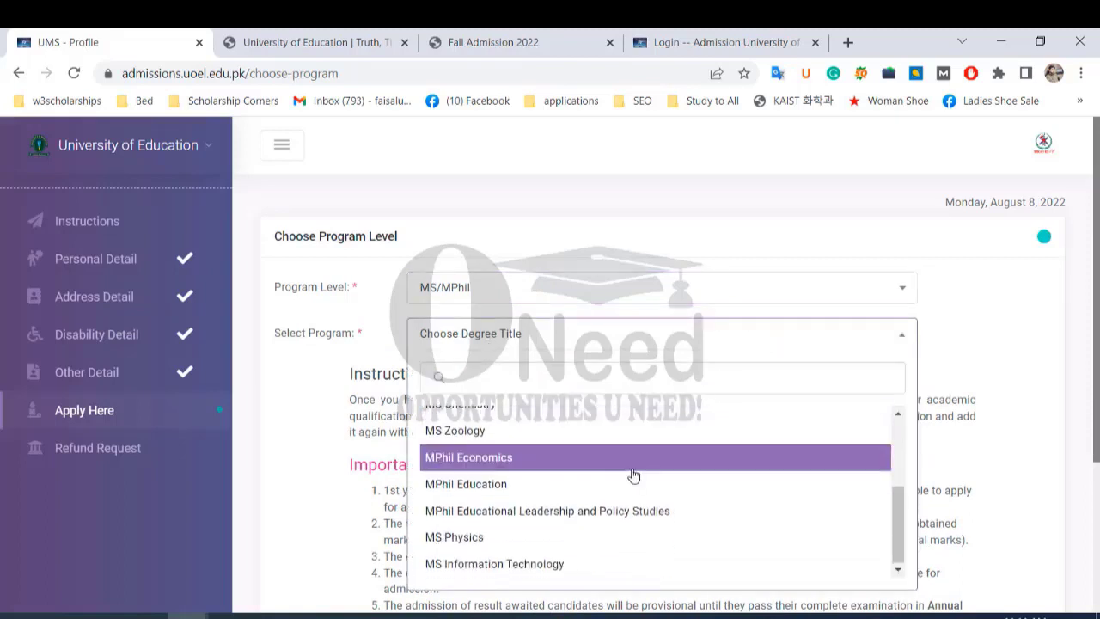
scroll(648, 524, up, 2)
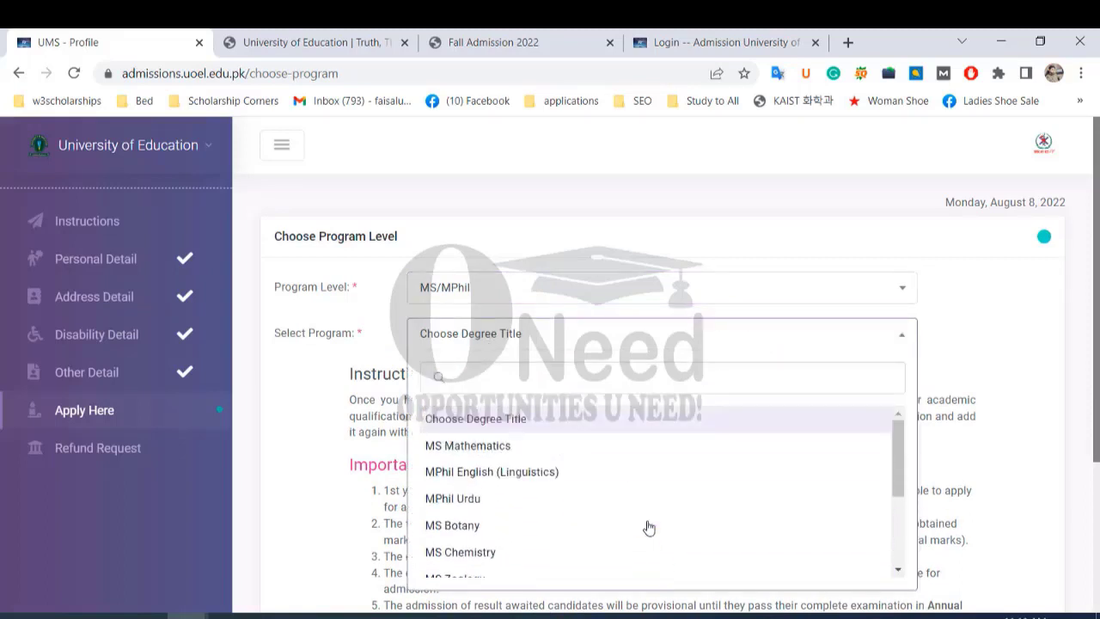
click(900, 290)
click(562, 401)
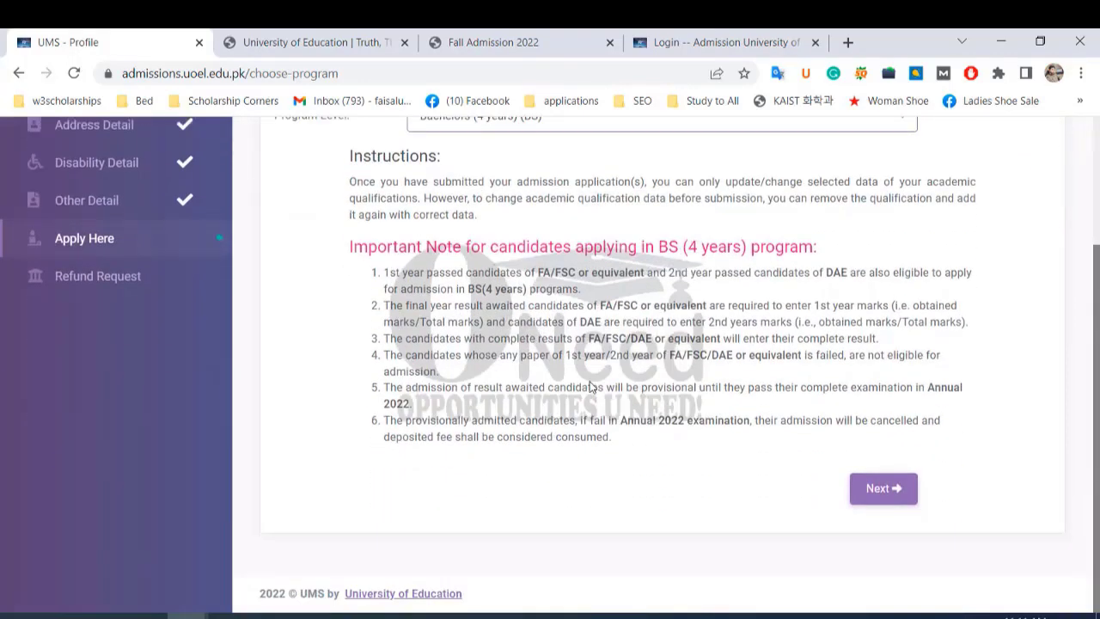
Continue to Academic Detail and enter SSC, Matric (Science), Board of Intermediate and Secondary Education Lahore.
click(871, 492)
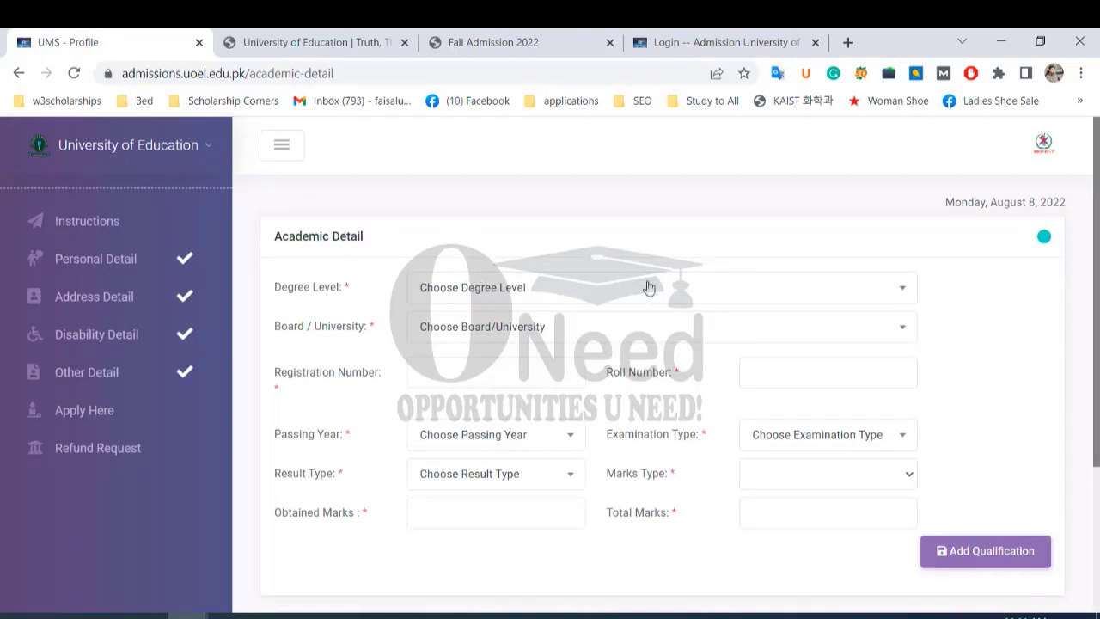
click(894, 290)
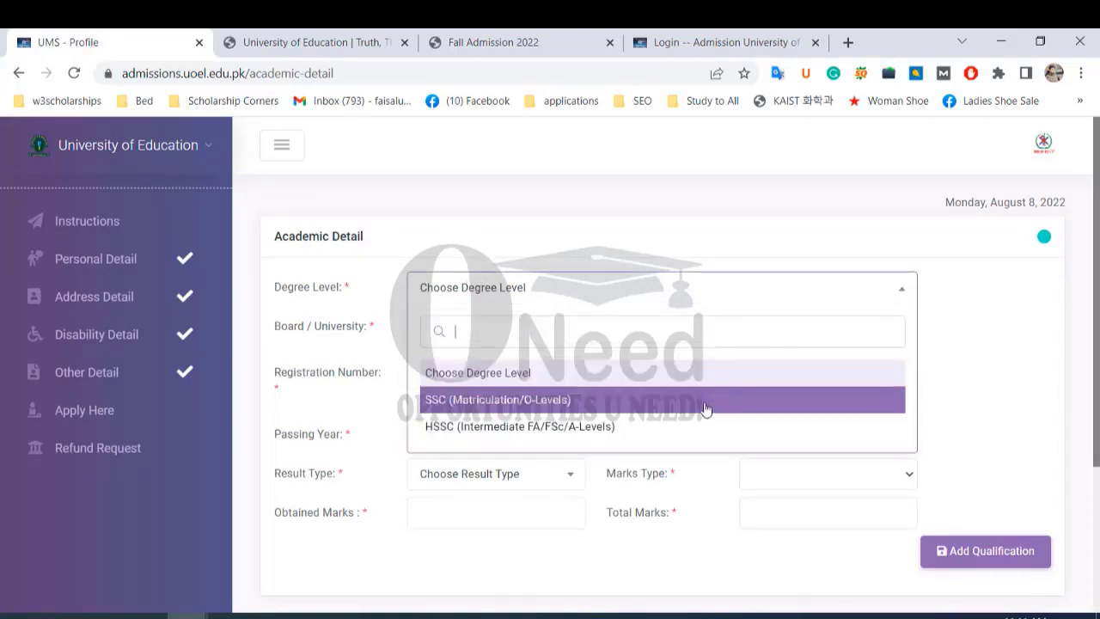
click(552, 399)
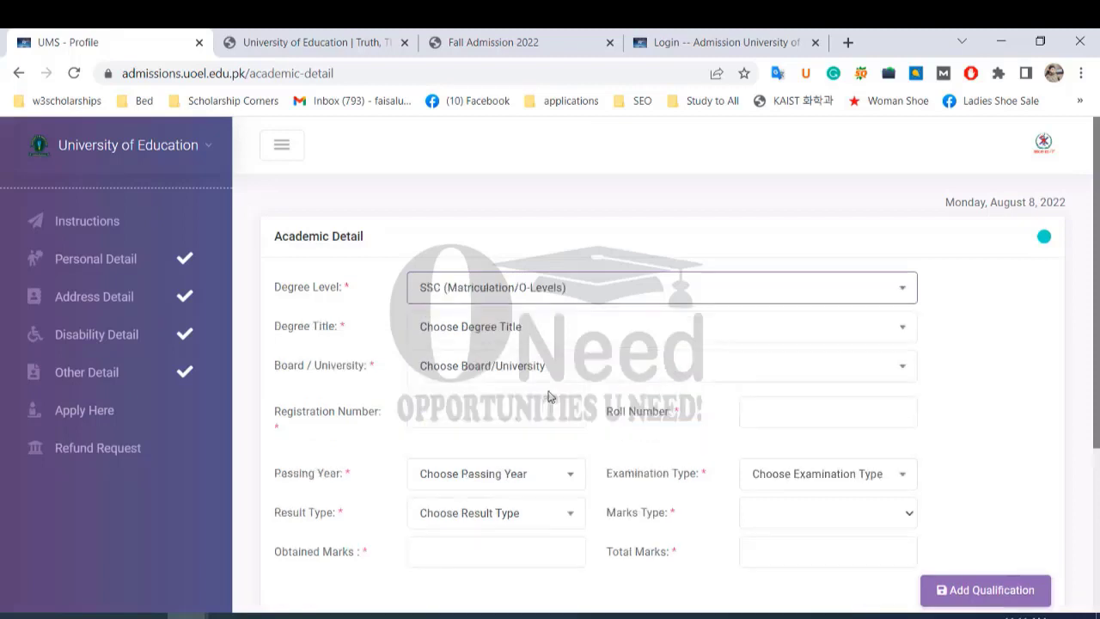
click(582, 336)
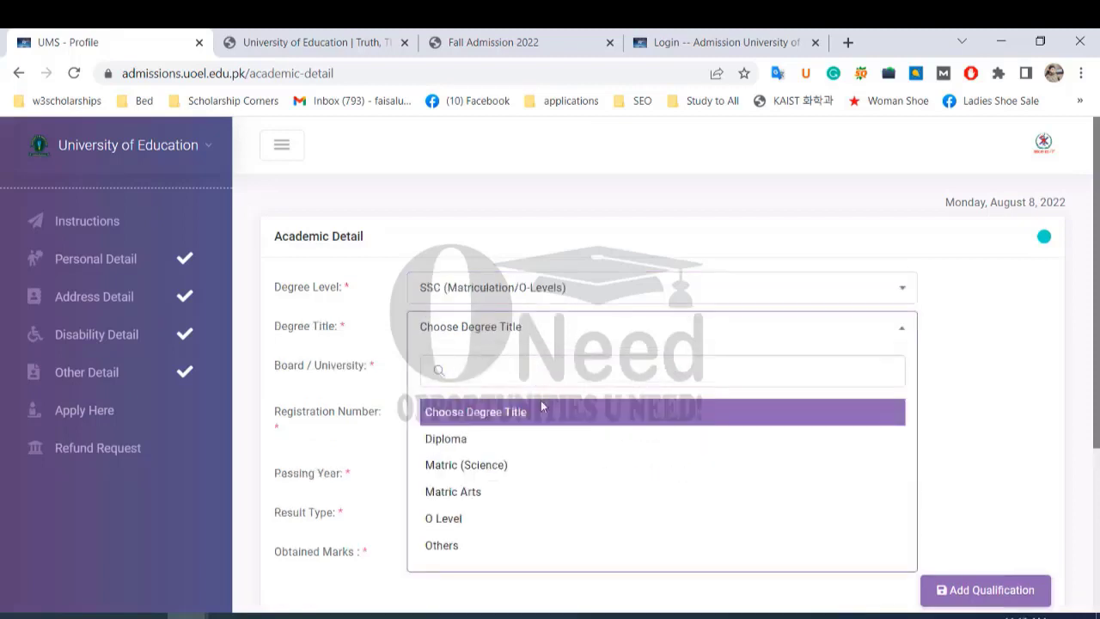
click(519, 475)
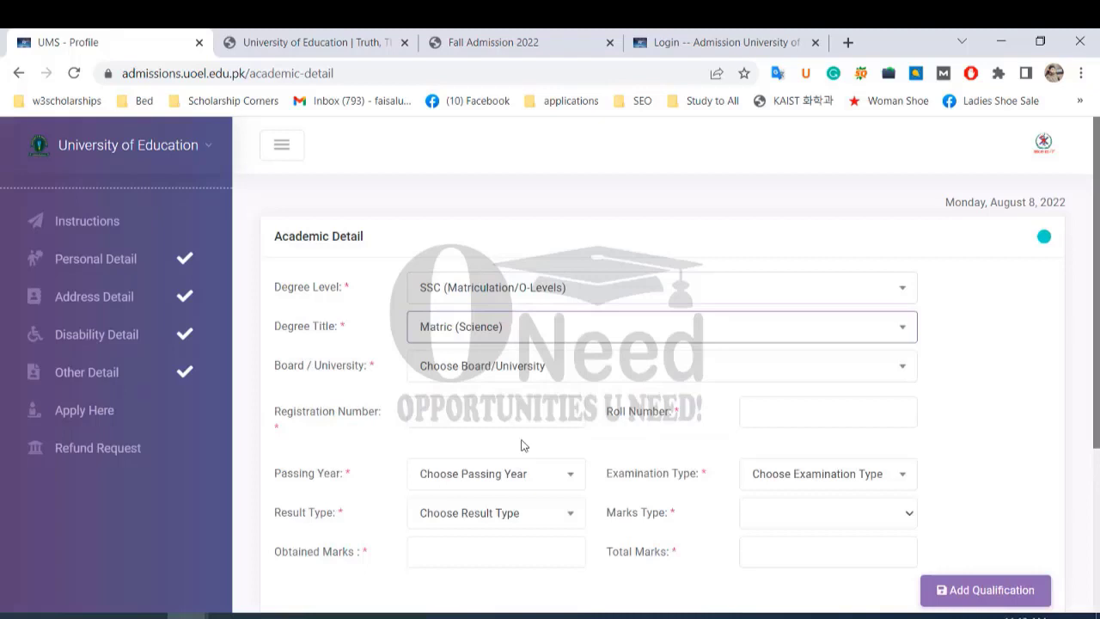
click(598, 382)
text(la)
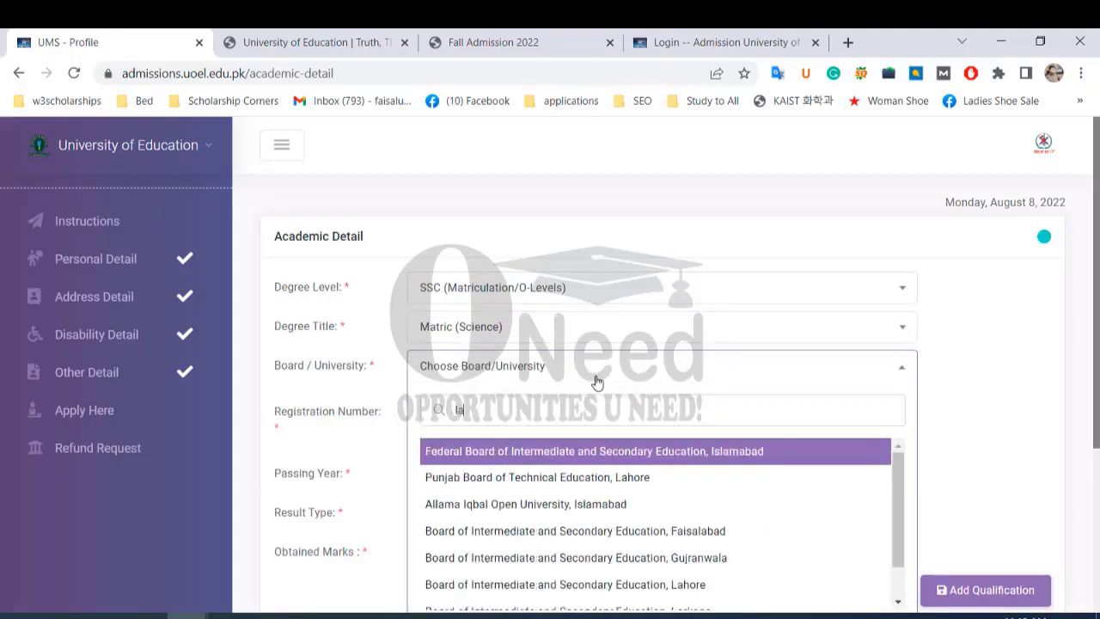
text(hore)
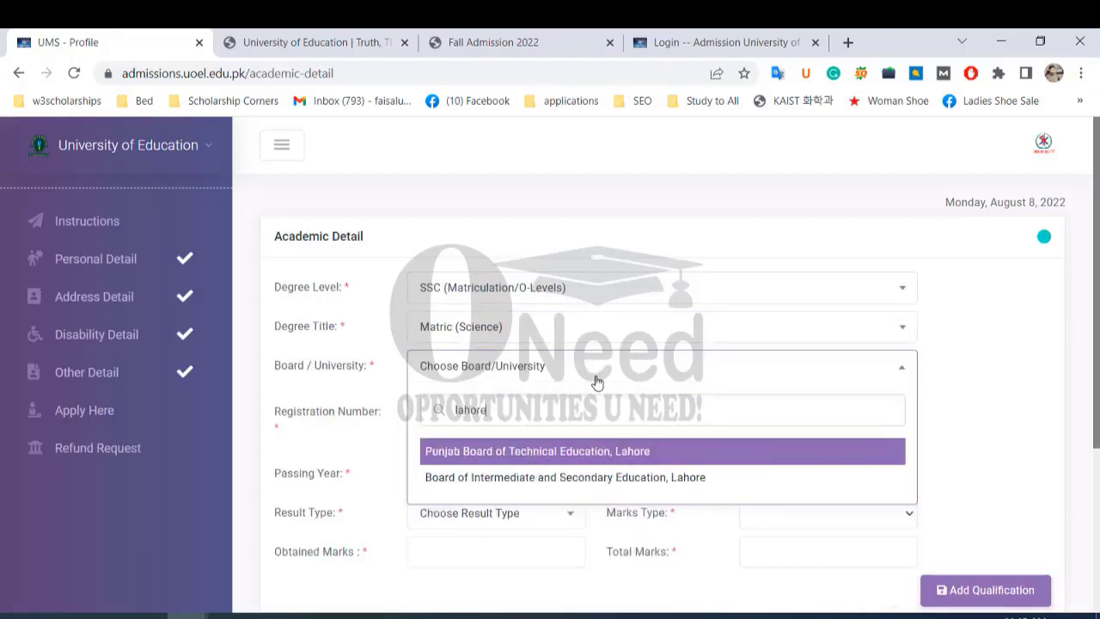
click(595, 478)
scroll(478, 409, down, 1)
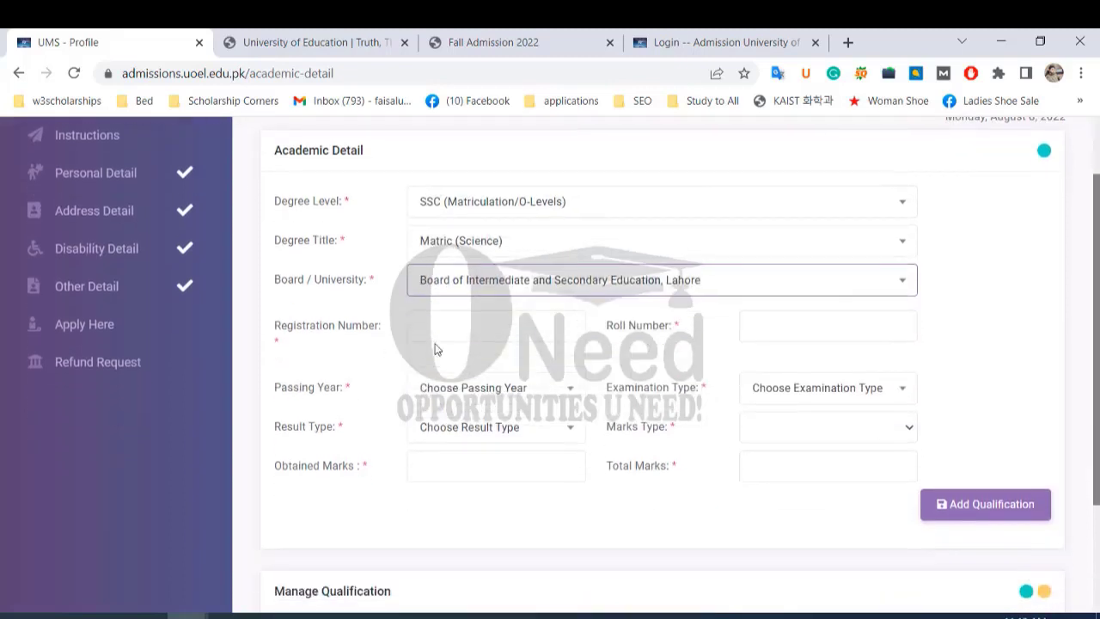
Enter the matric registration and roll numbers, correcting the registration number afterwards.
click(448, 324)
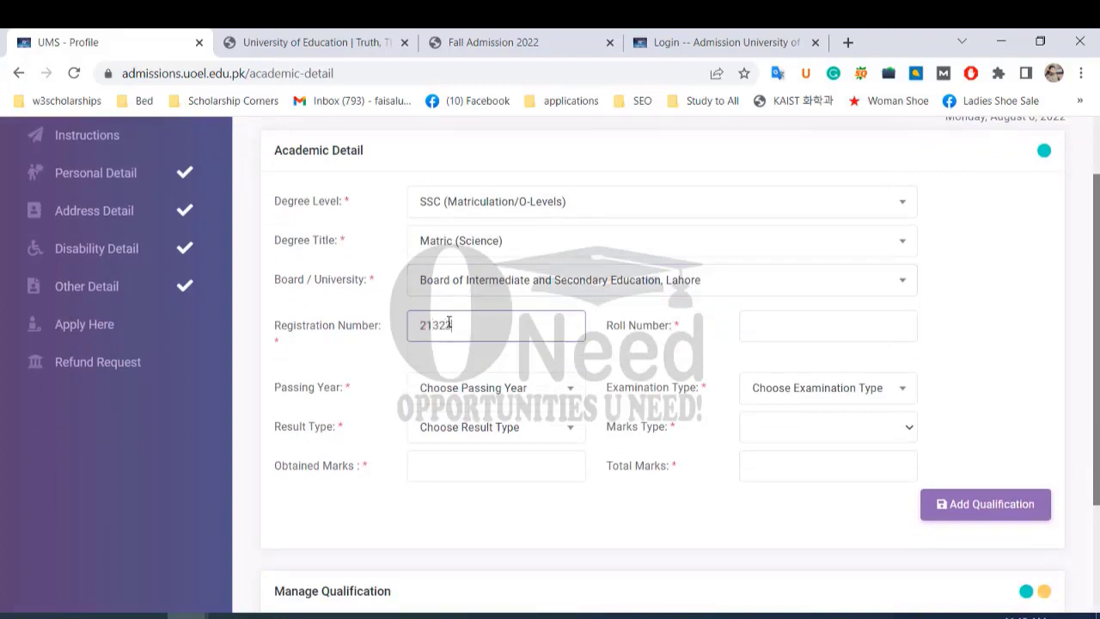
click(792, 326)
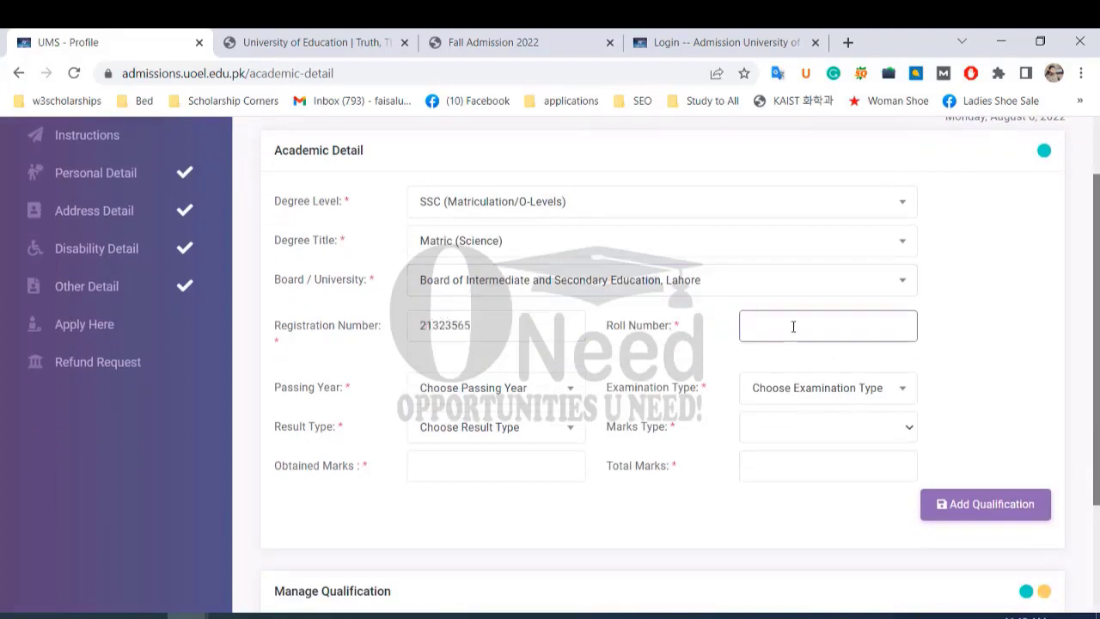
text(123465)
scroll(426, 366, down, 1)
click(441, 233)
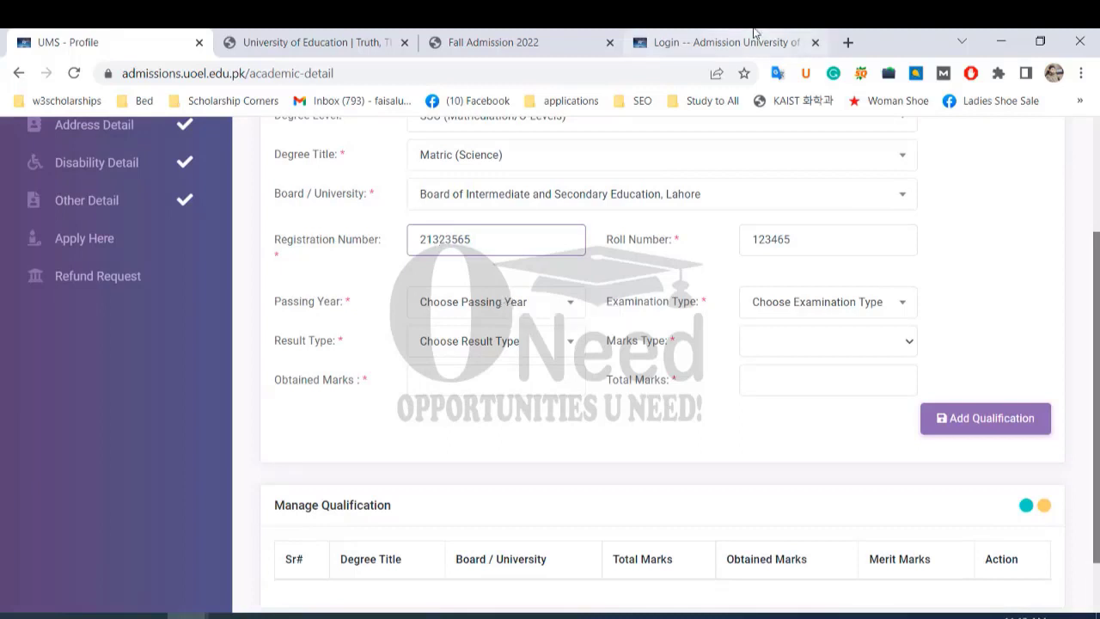
text(Y)
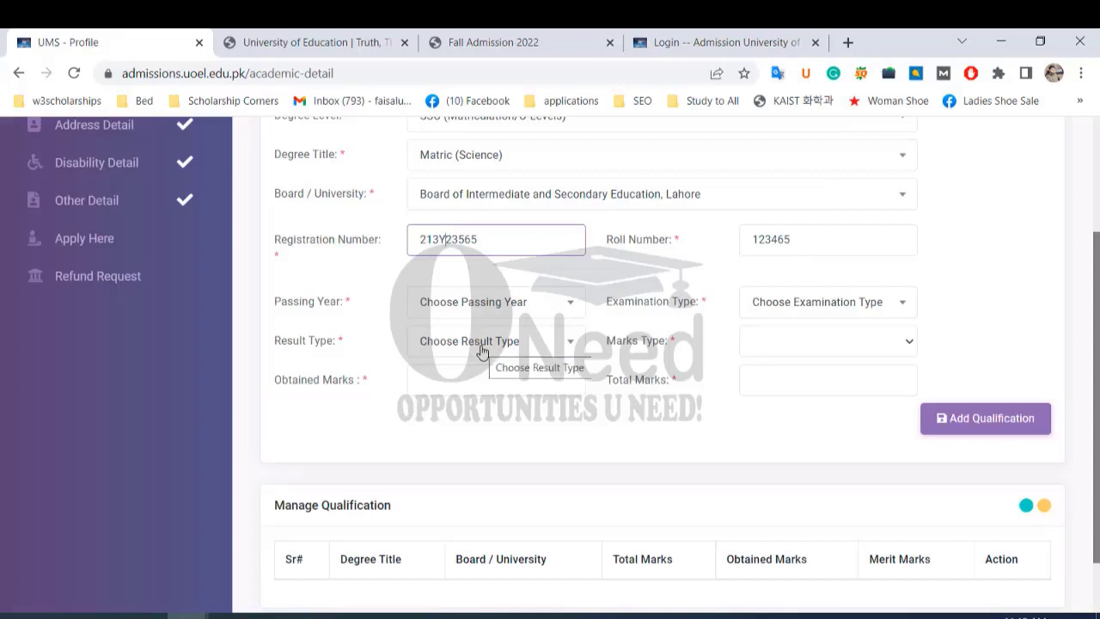
Set passing year 2019, Annual examination, Regular result and Marks as marks type.
click(563, 312)
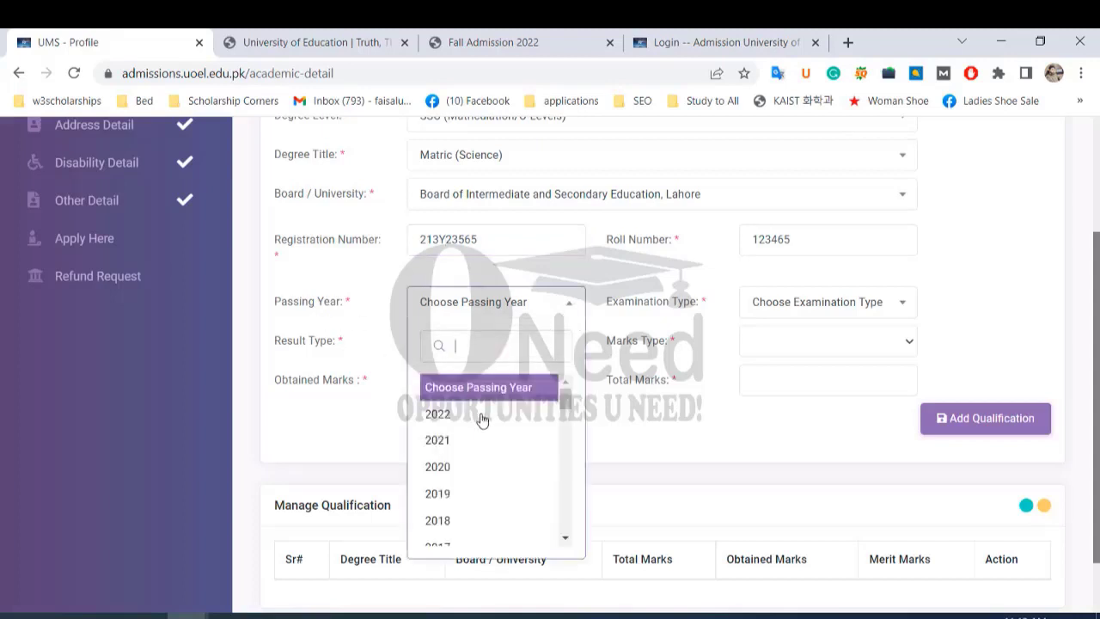
scroll(473, 468, down, 2)
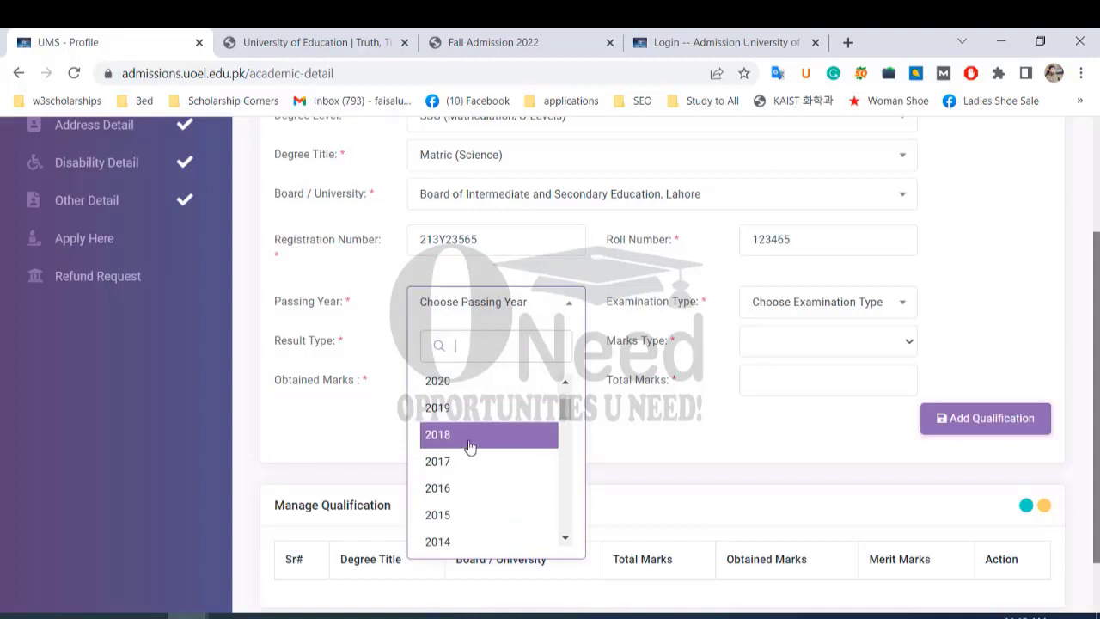
click(470, 446)
click(571, 312)
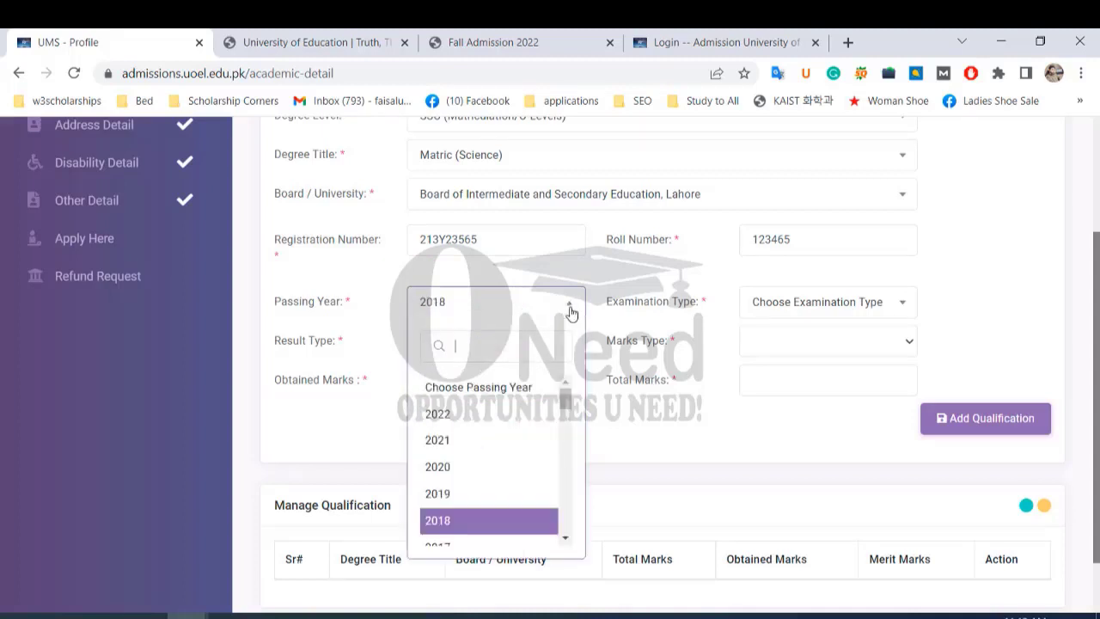
click(481, 490)
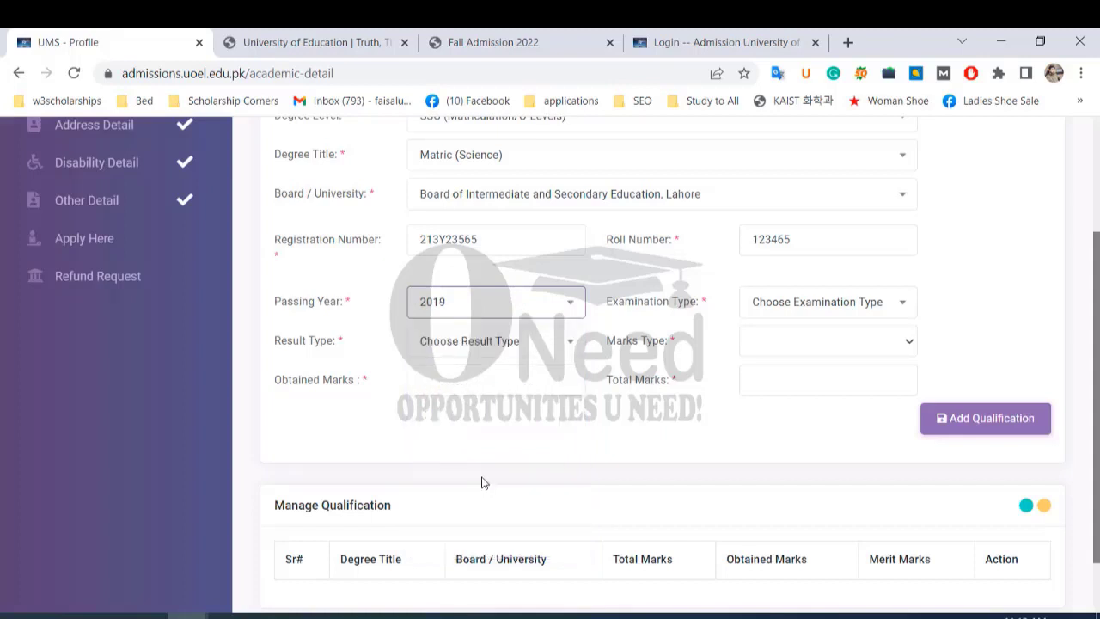
click(855, 308)
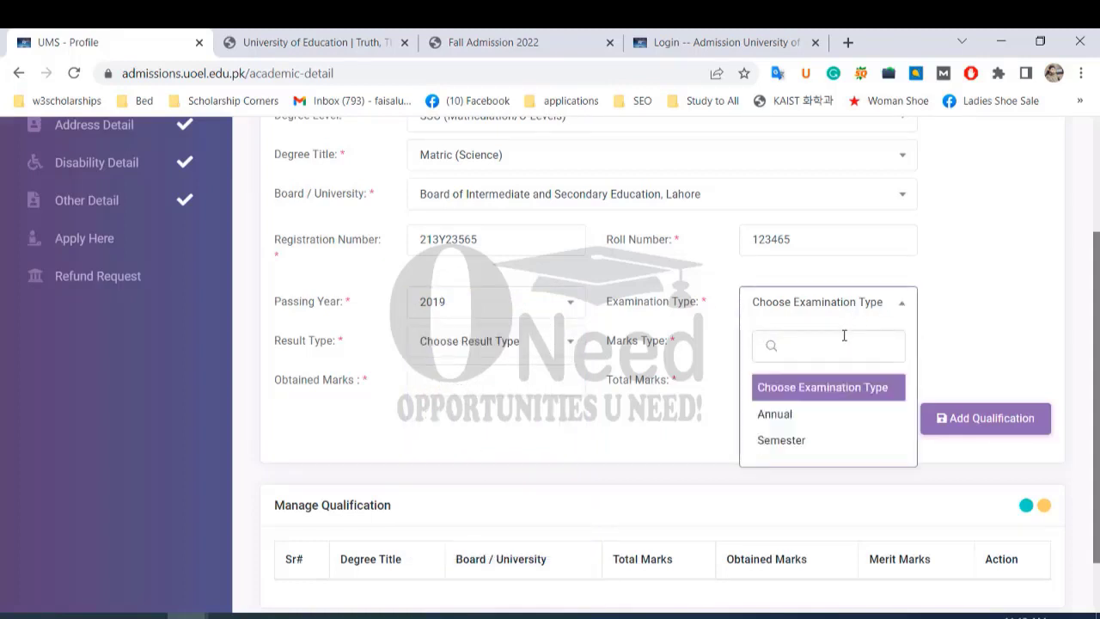
click(802, 422)
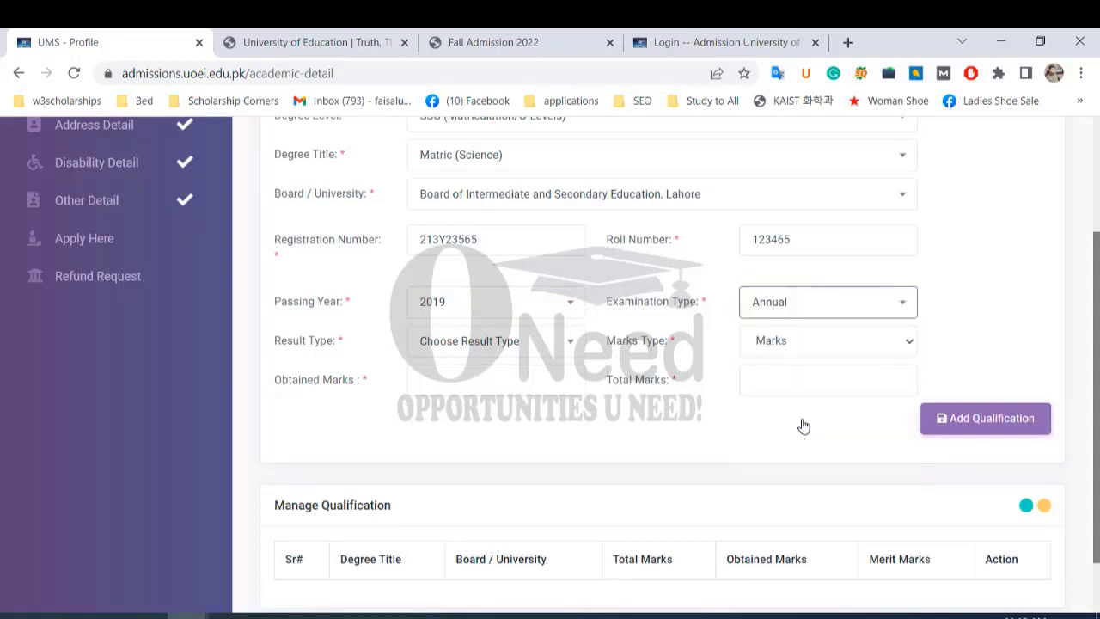
click(539, 349)
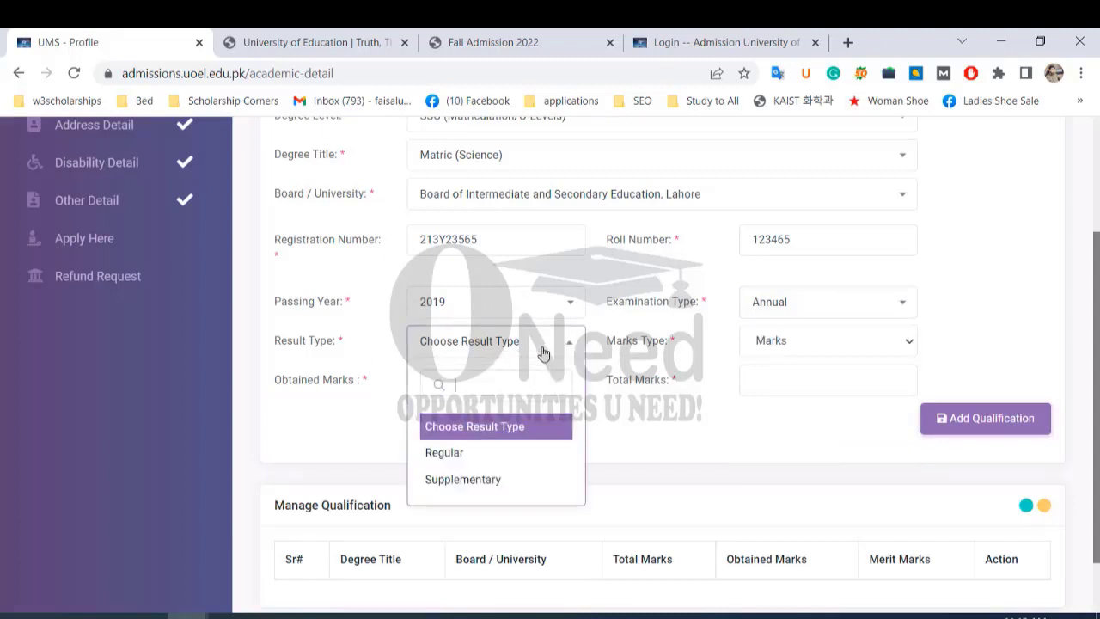
click(492, 454)
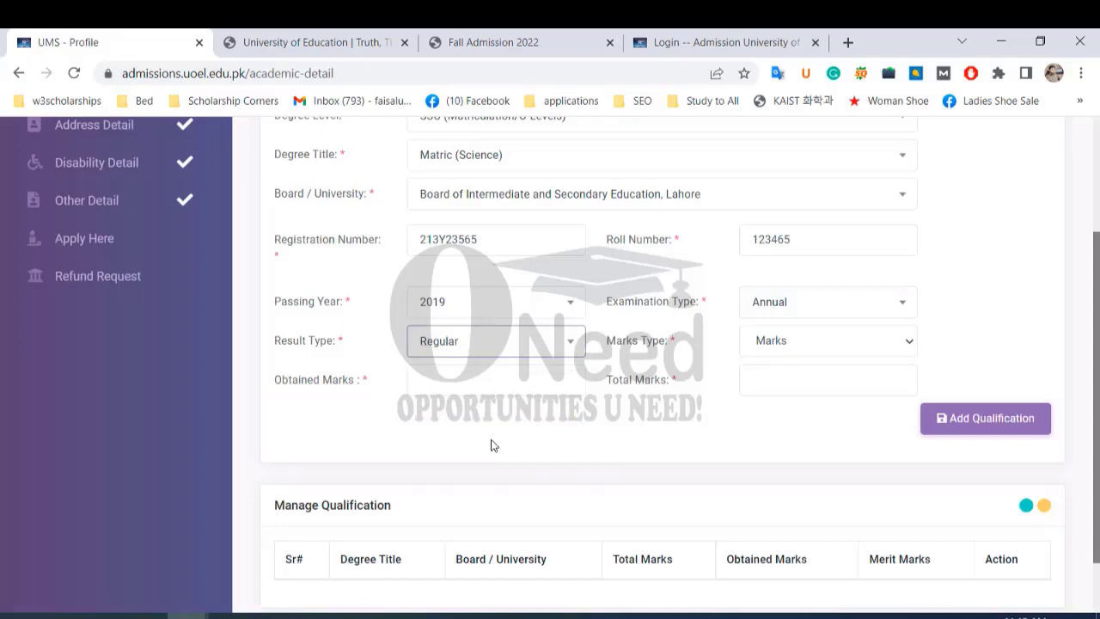
click(849, 346)
click(819, 368)
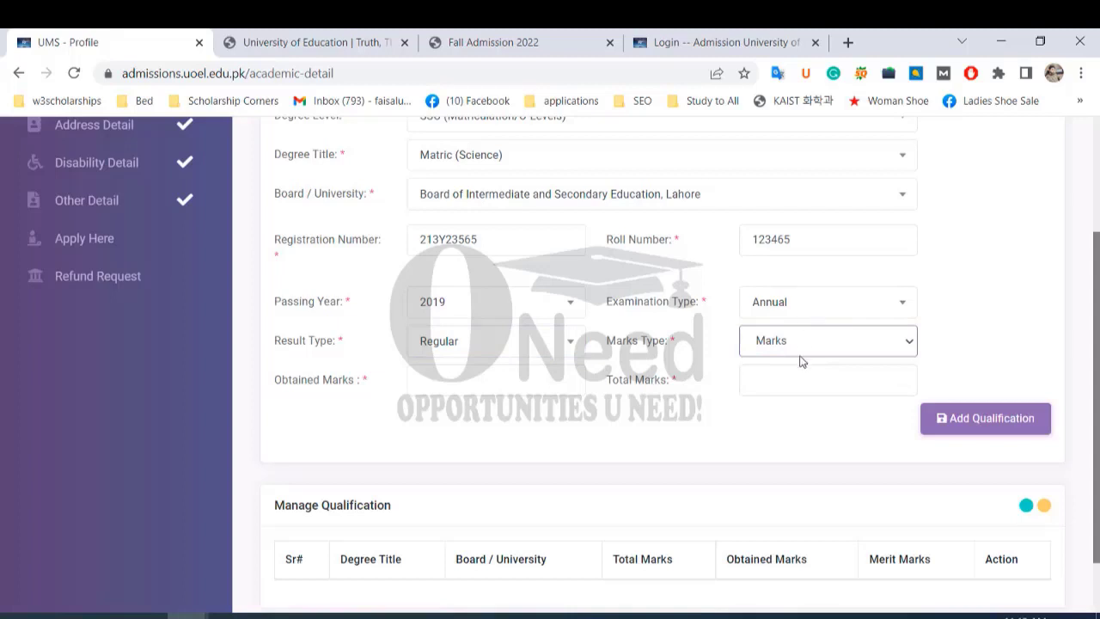
scroll(540, 356, down, 1)
scroll(523, 356, up, 1)
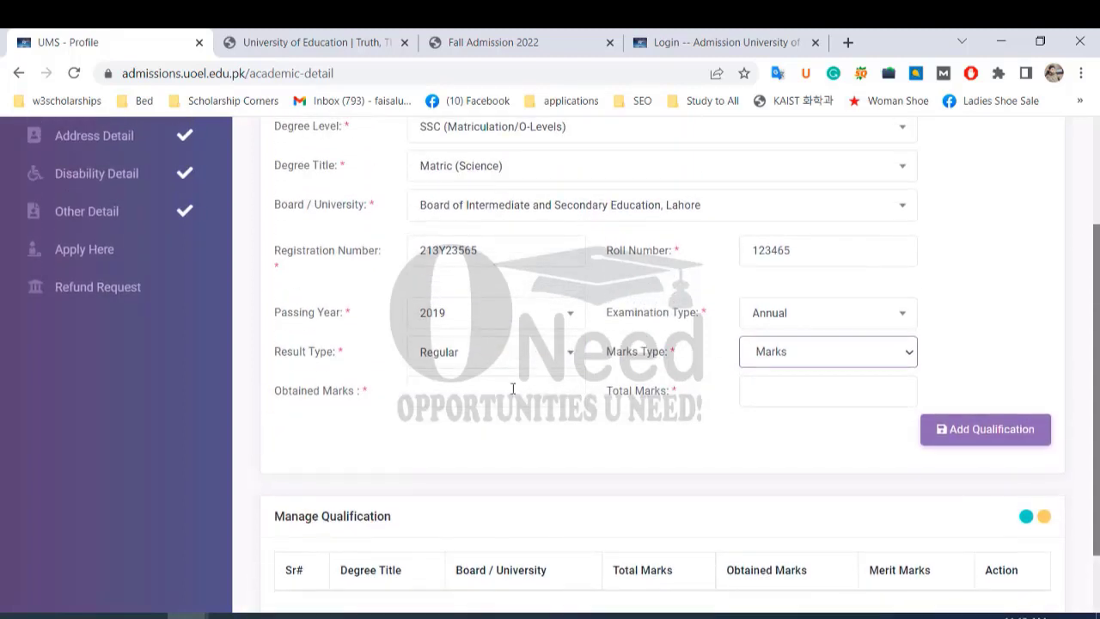
Enter 900 obtained marks out of 1100 total marks.
click(513, 390)
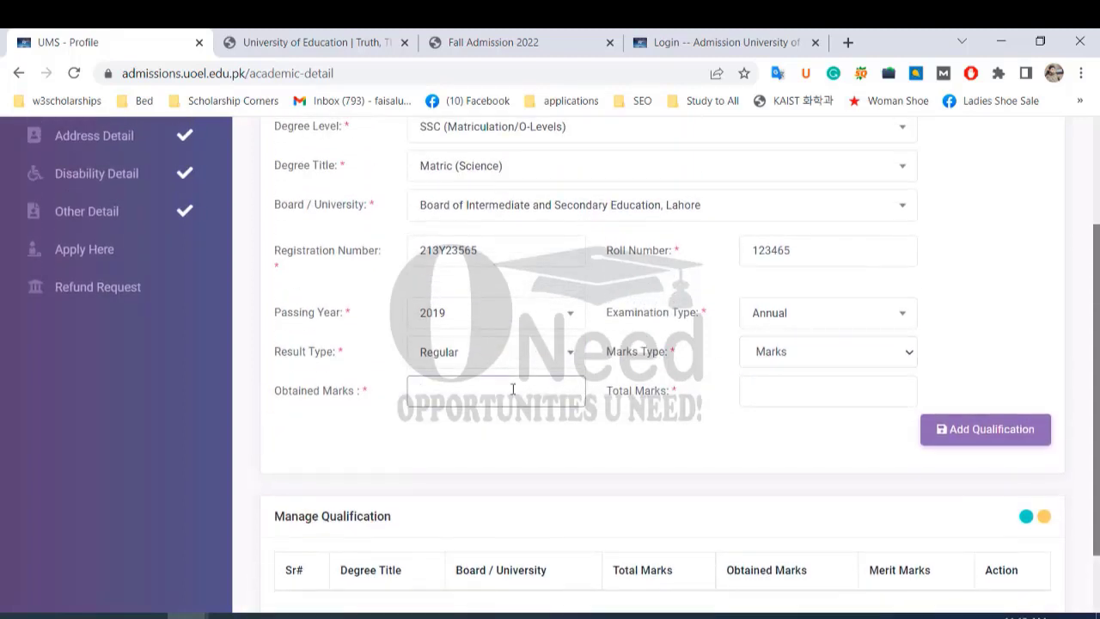
text(9900)
key(BackSpace)
key(BackSpace)
text(00)
click(757, 389)
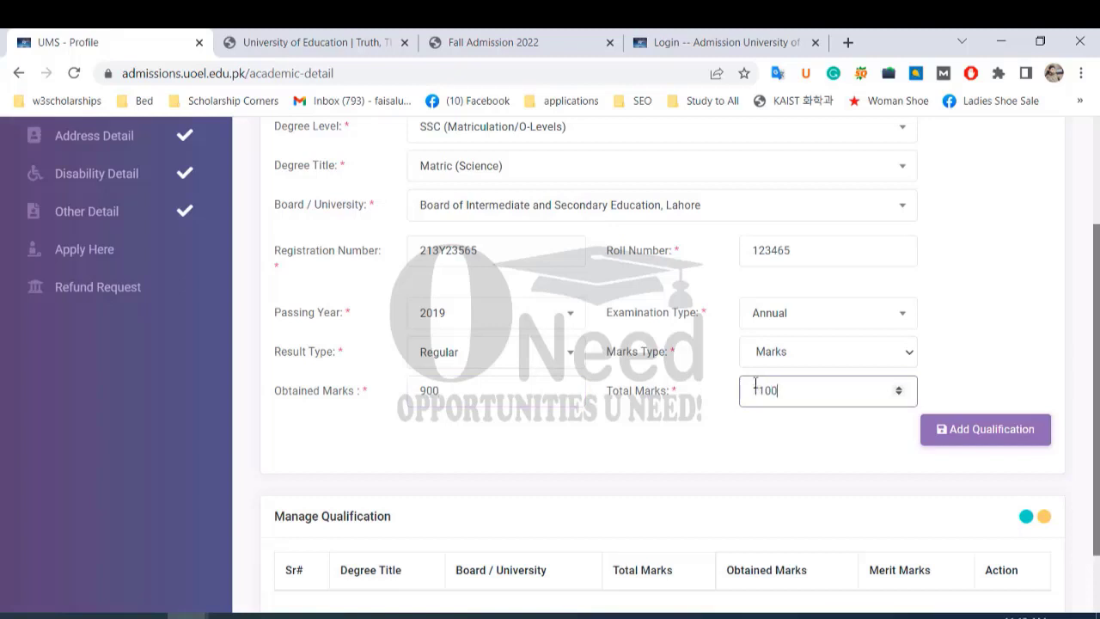
text(1100)
click(723, 444)
scroll(715, 432, down, 1)
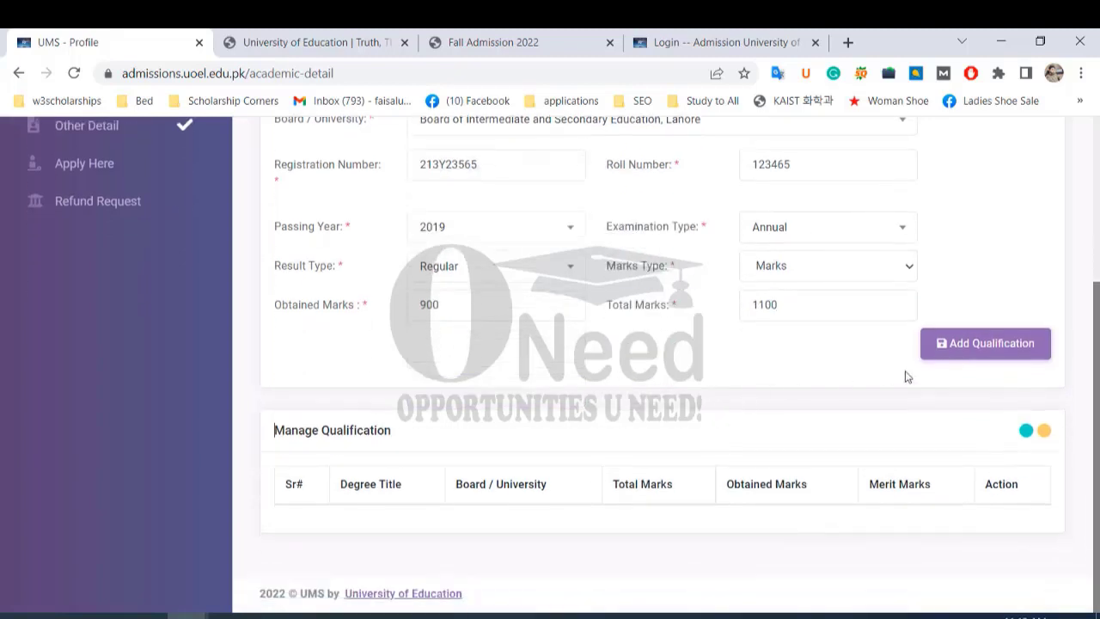
Save the Matric (Science) qualification and return to the blank Academic Detail form.
click(964, 352)
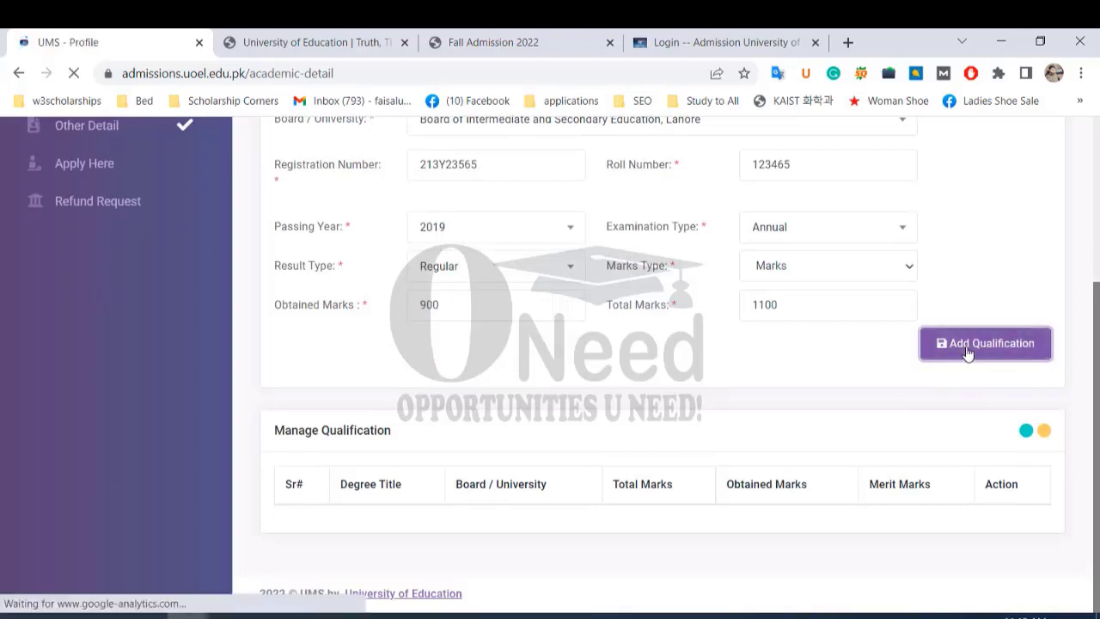
scroll(739, 386, down, 3)
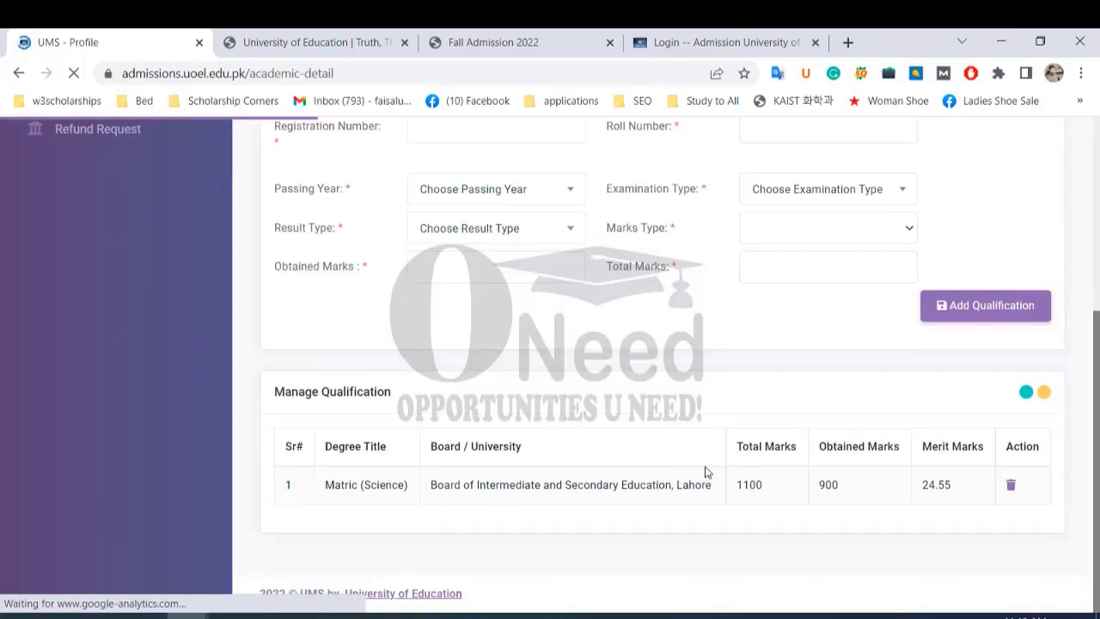
scroll(705, 472, up, 2)
scroll(705, 472, up, 2)
scroll(676, 437, down, 1)
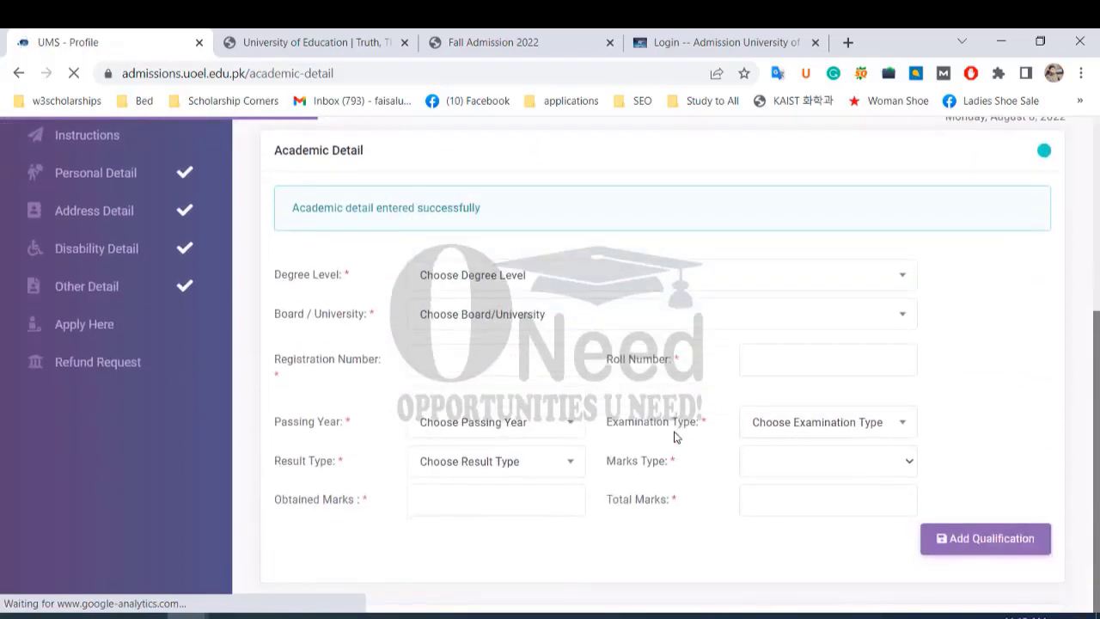
Choose HSSC as the degree level with result status complete.
click(582, 277)
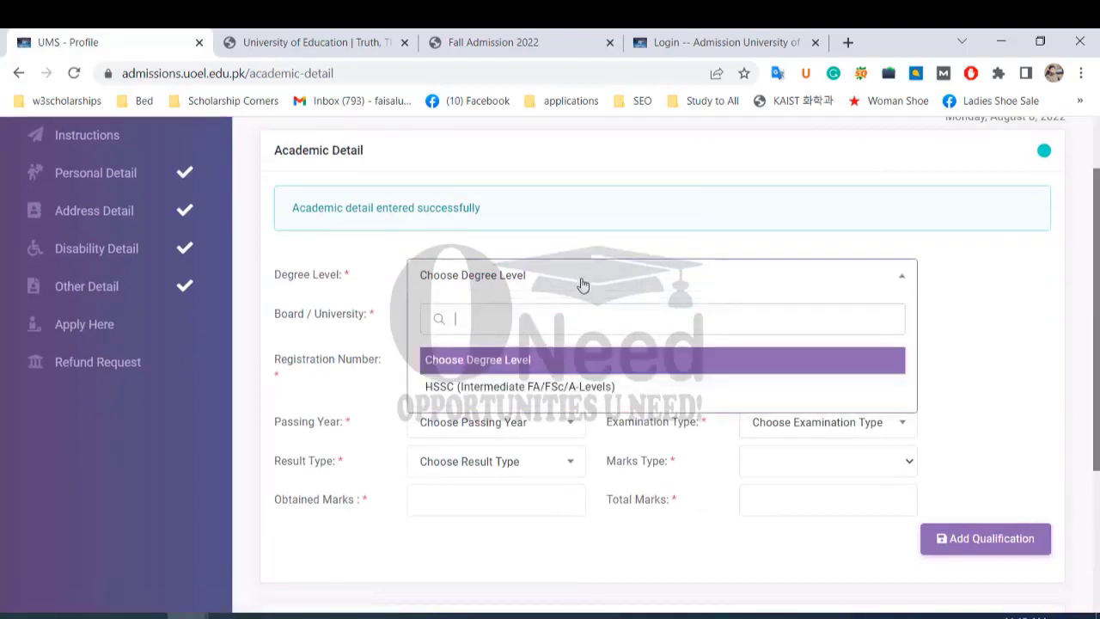
click(547, 388)
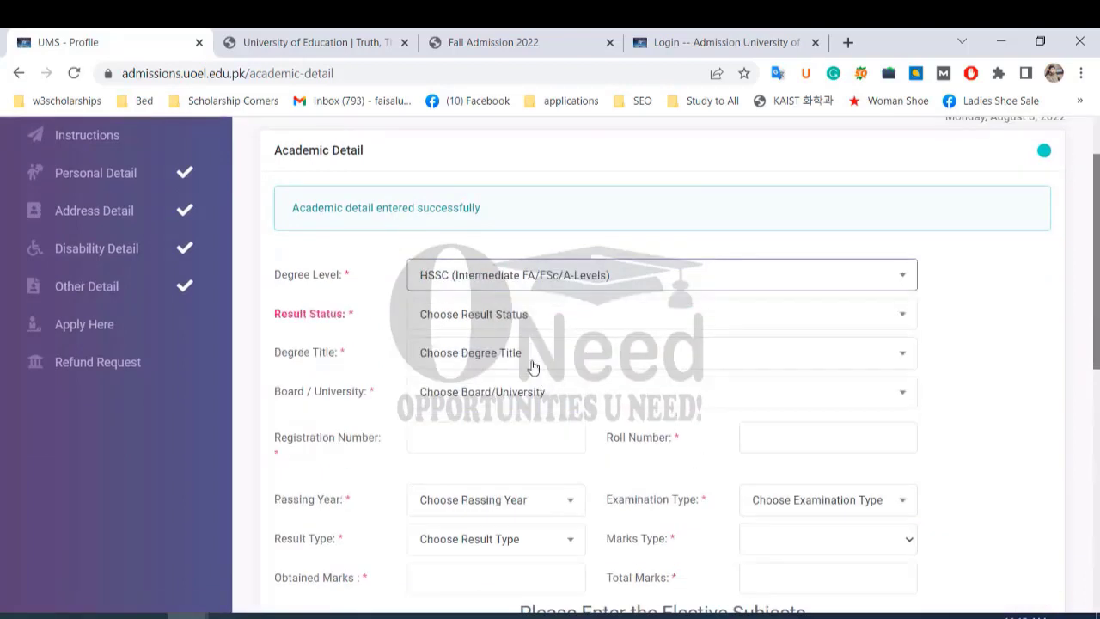
click(506, 317)
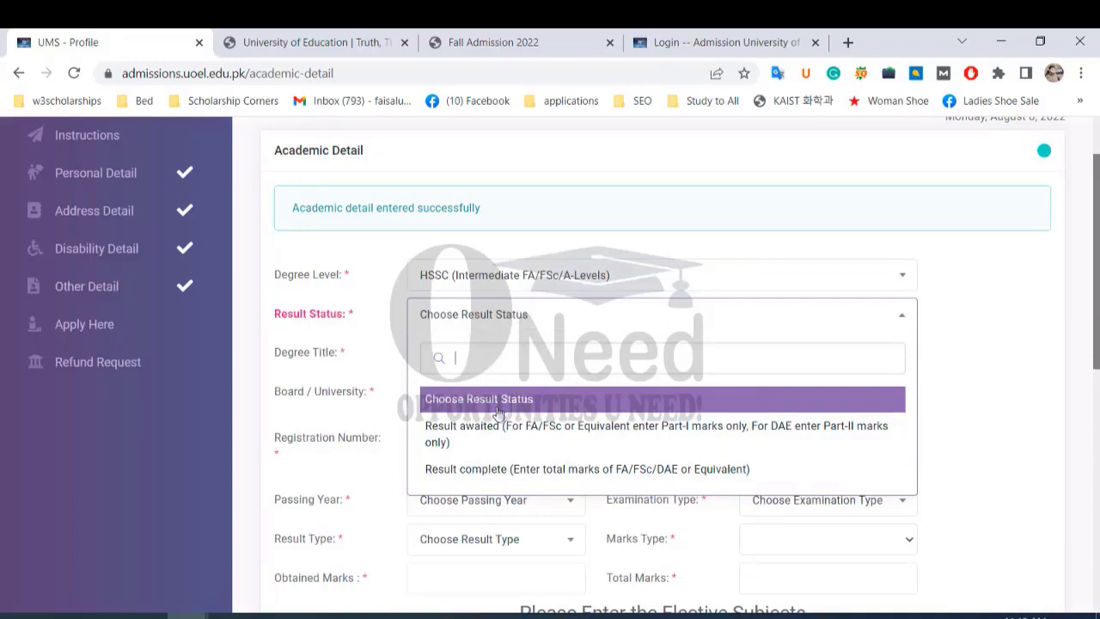
click(576, 469)
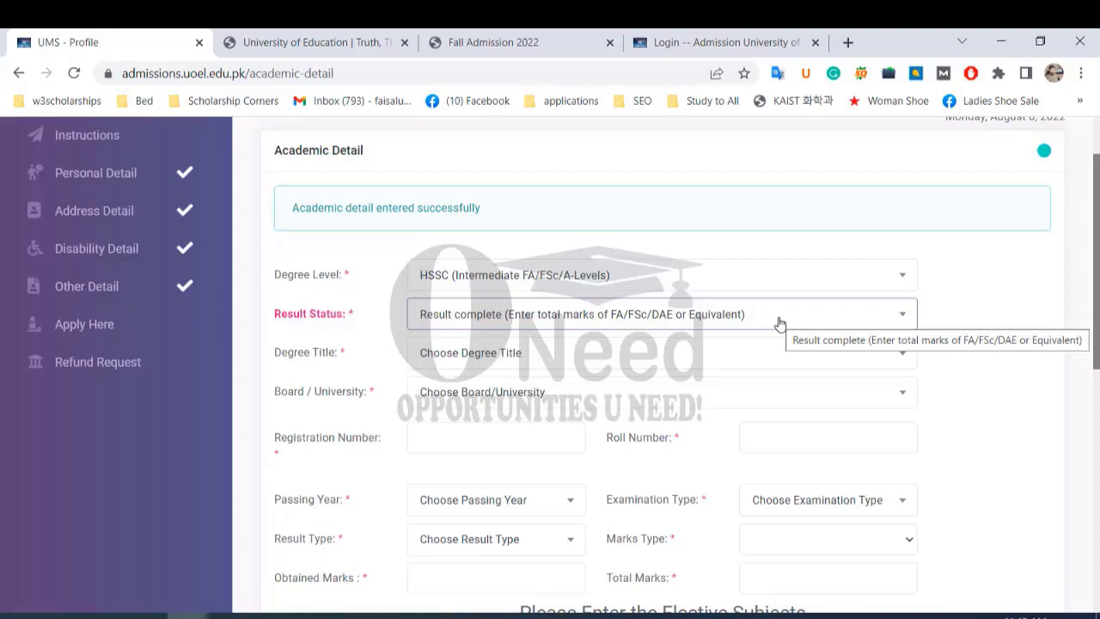
Set degree title FSc -Pre Engg and board BISE Lahore.
click(668, 356)
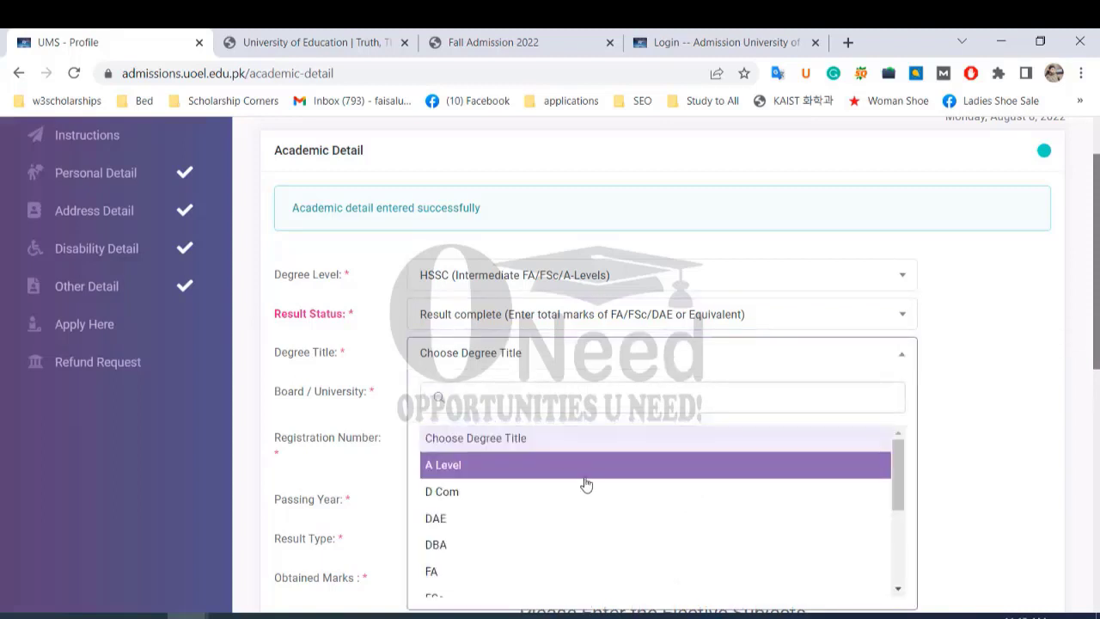
scroll(567, 521, down, 2)
click(502, 514)
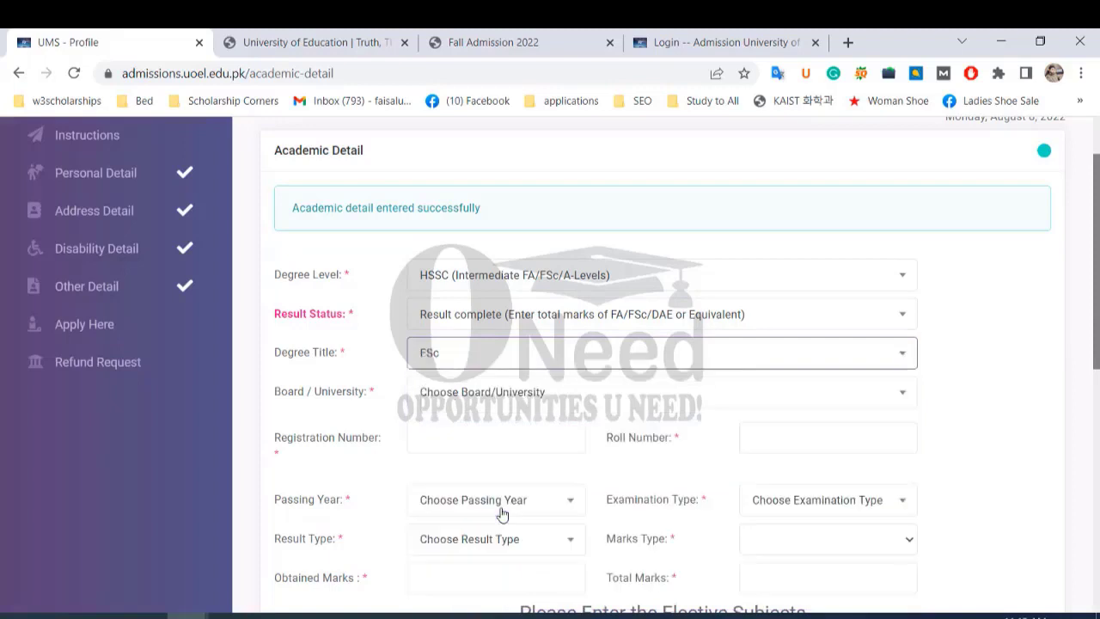
click(727, 363)
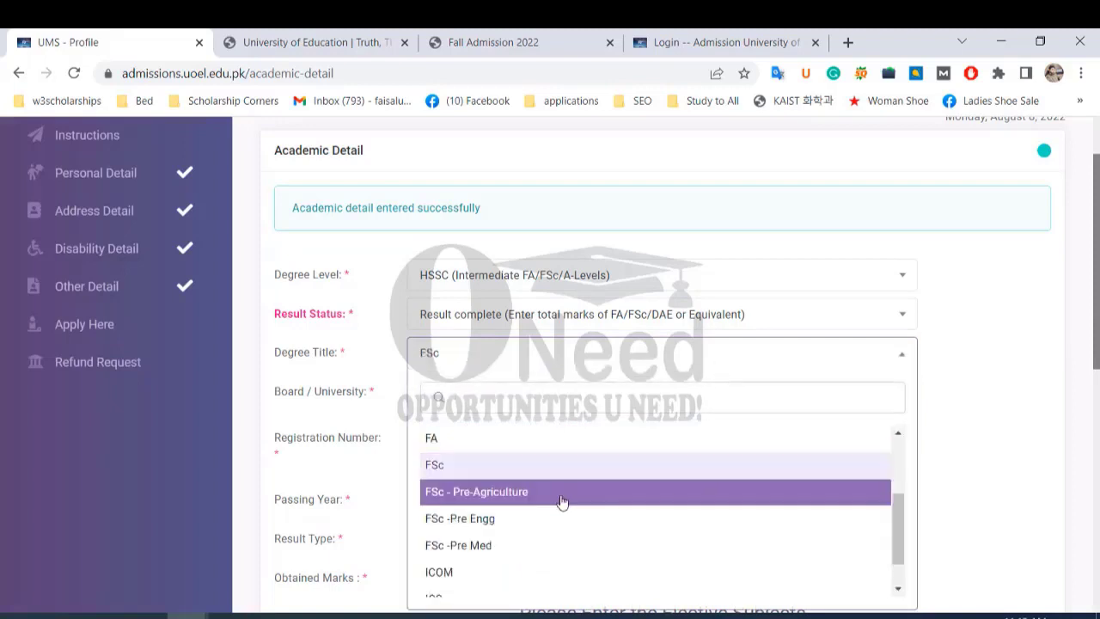
scroll(562, 501, down, 1)
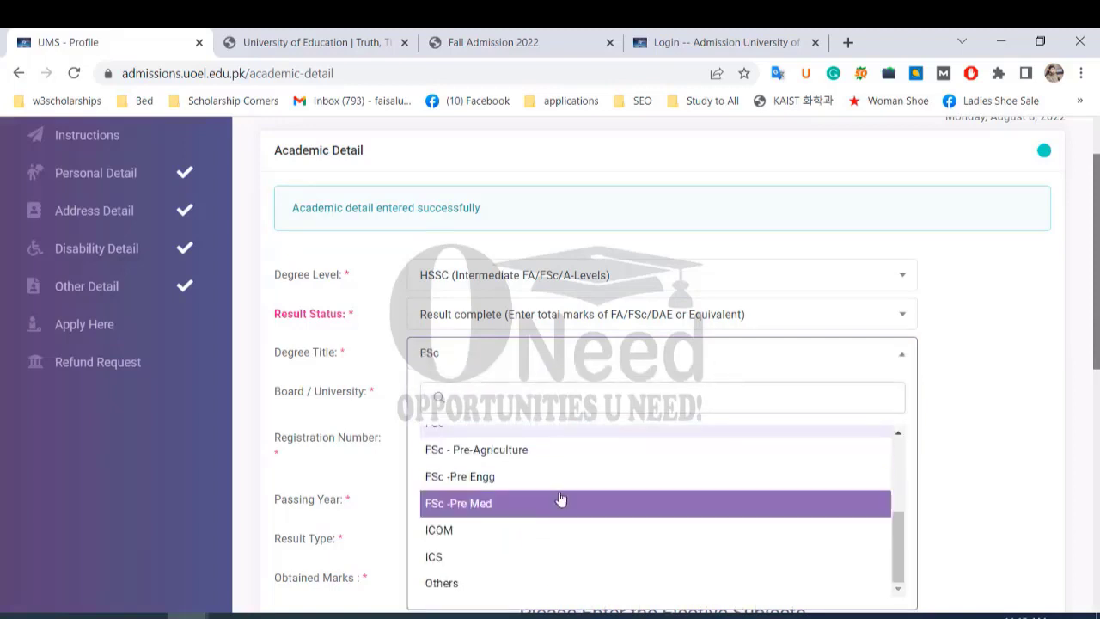
click(507, 479)
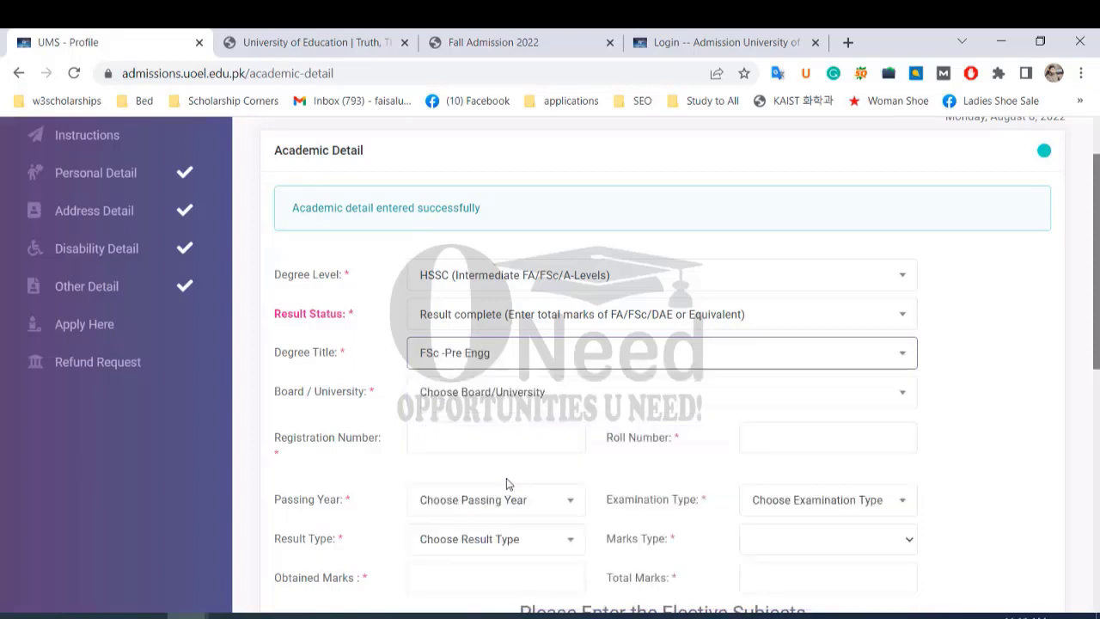
click(537, 393)
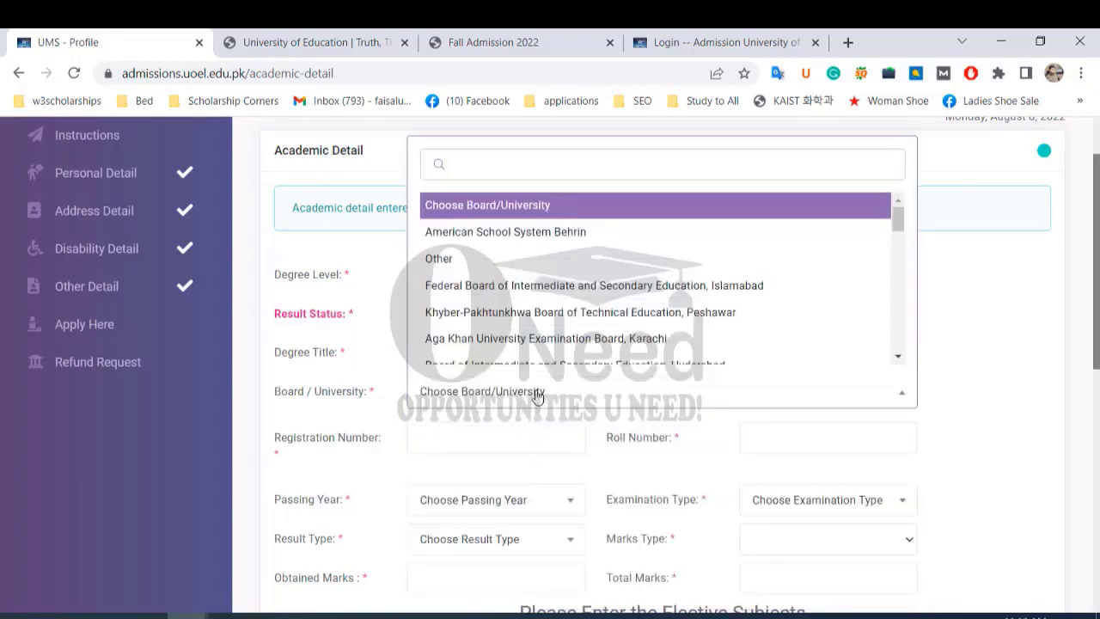
text(lahore)
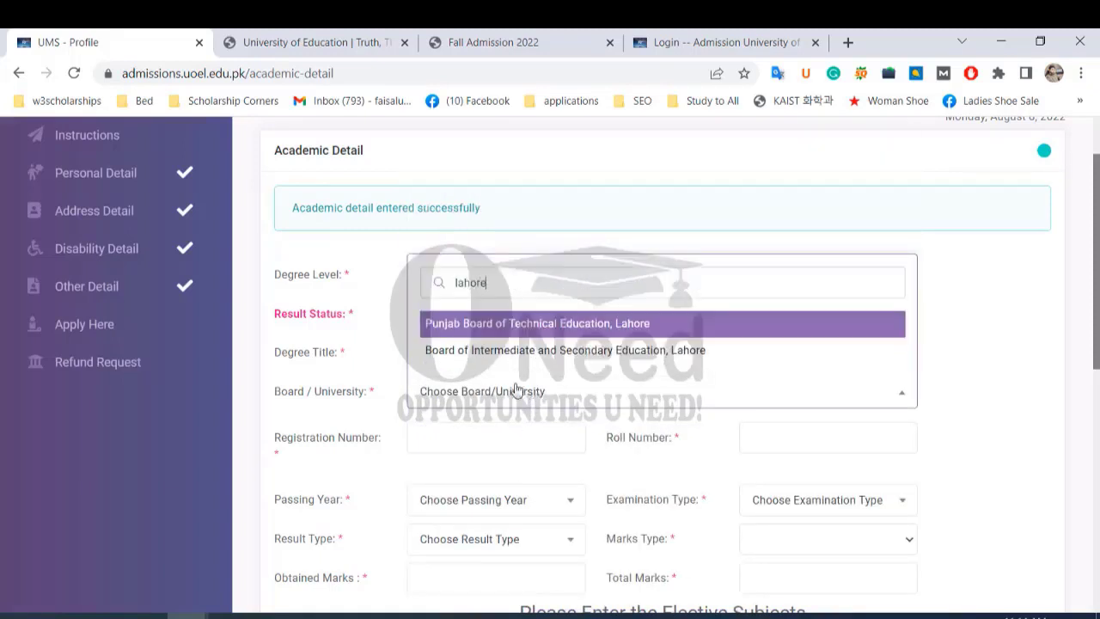
click(540, 353)
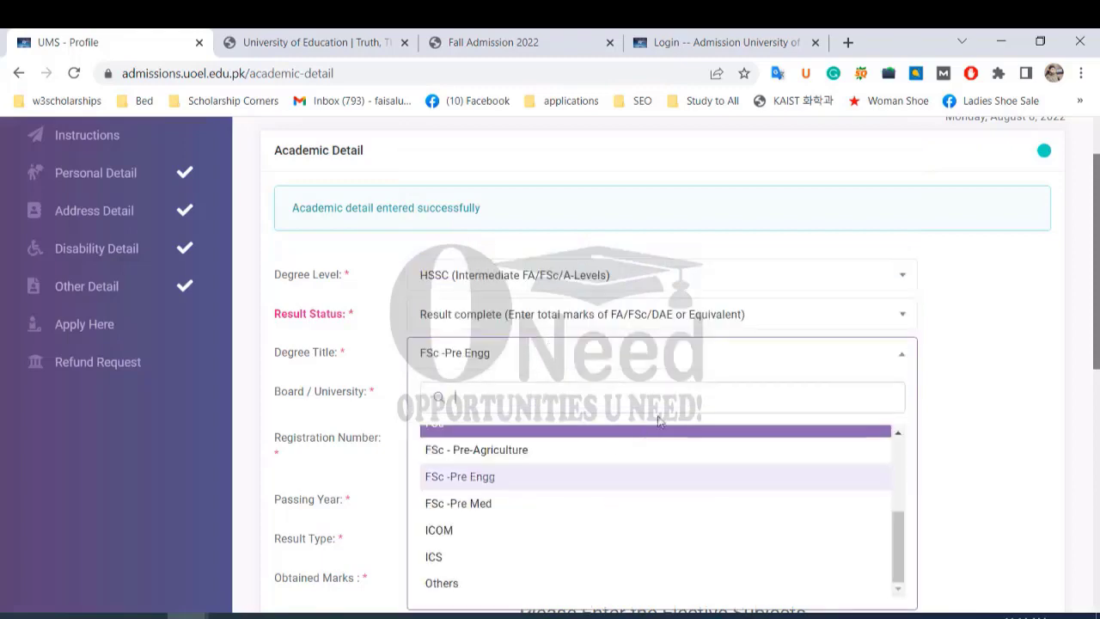
click(954, 348)
scroll(953, 350, down, 1)
scroll(590, 352, down, 2)
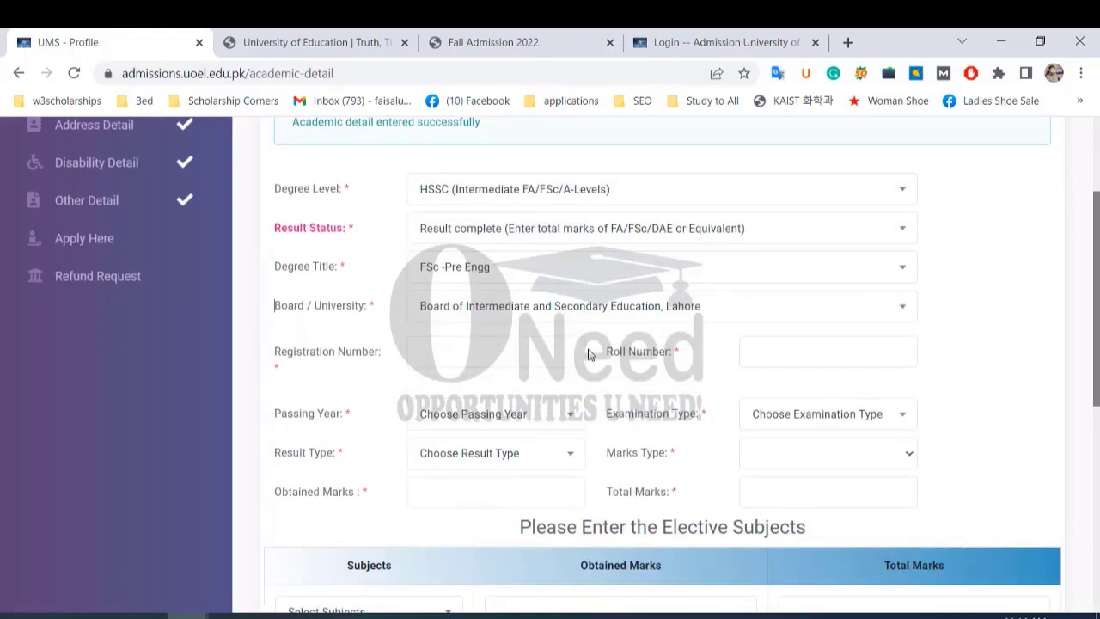
Enter the HSSC registration and roll numbers.
click(458, 268)
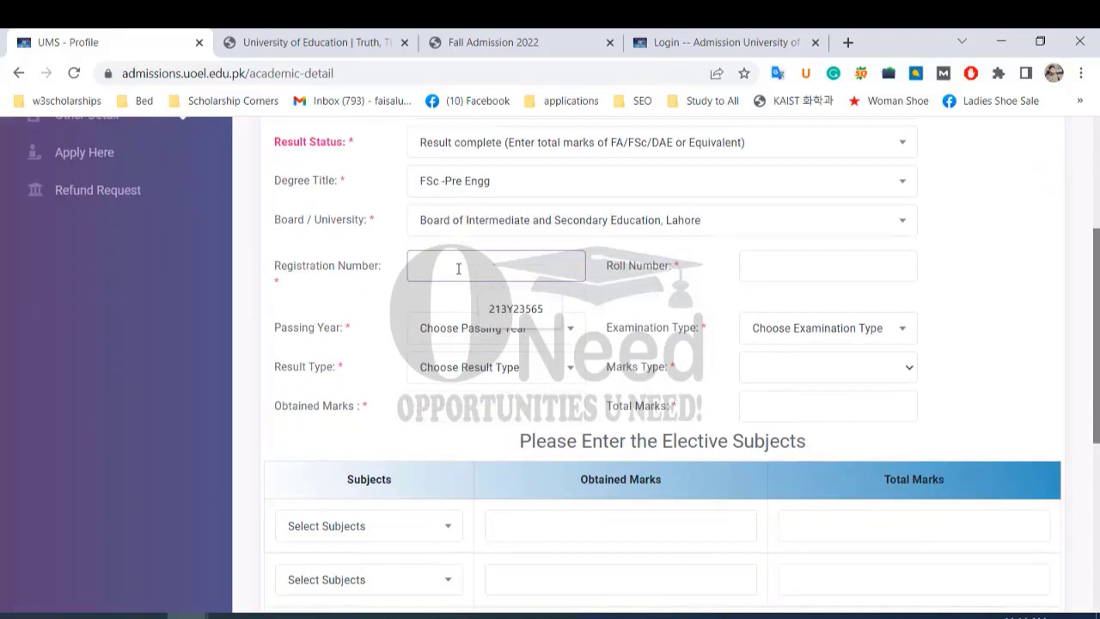
click(748, 268)
text(1234)
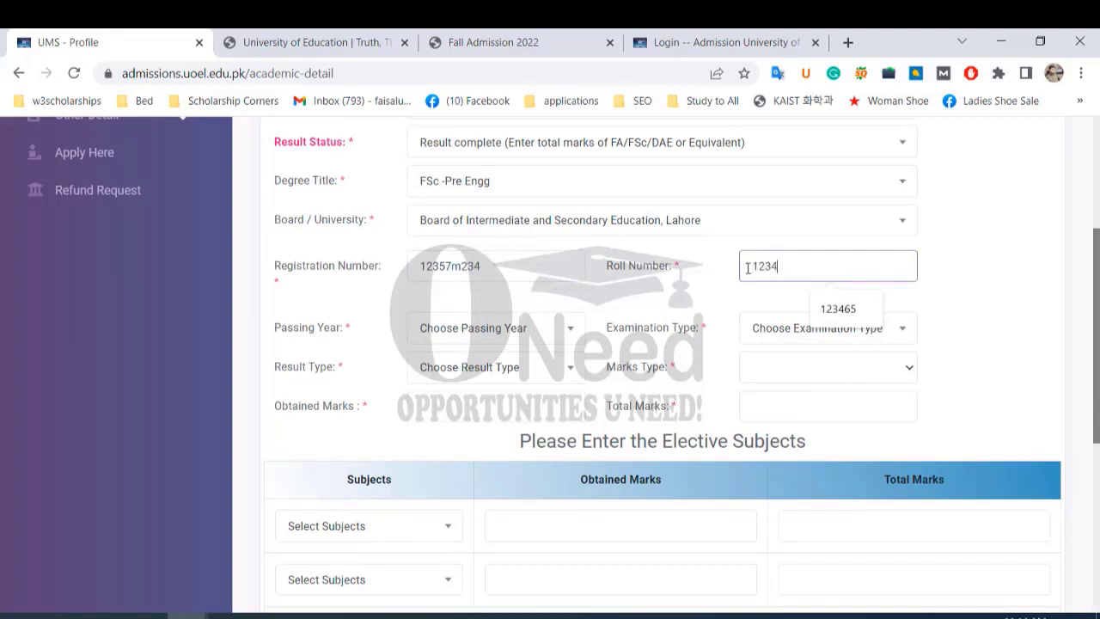
text(56)
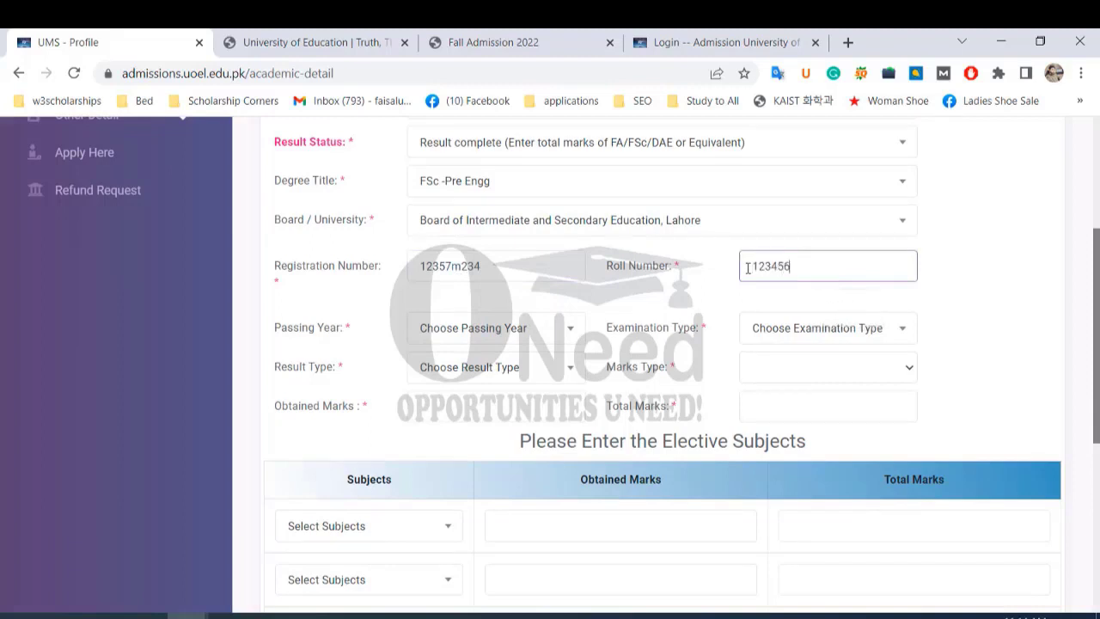
Set passing year 2021, Annual examination and Regular result type.
click(522, 340)
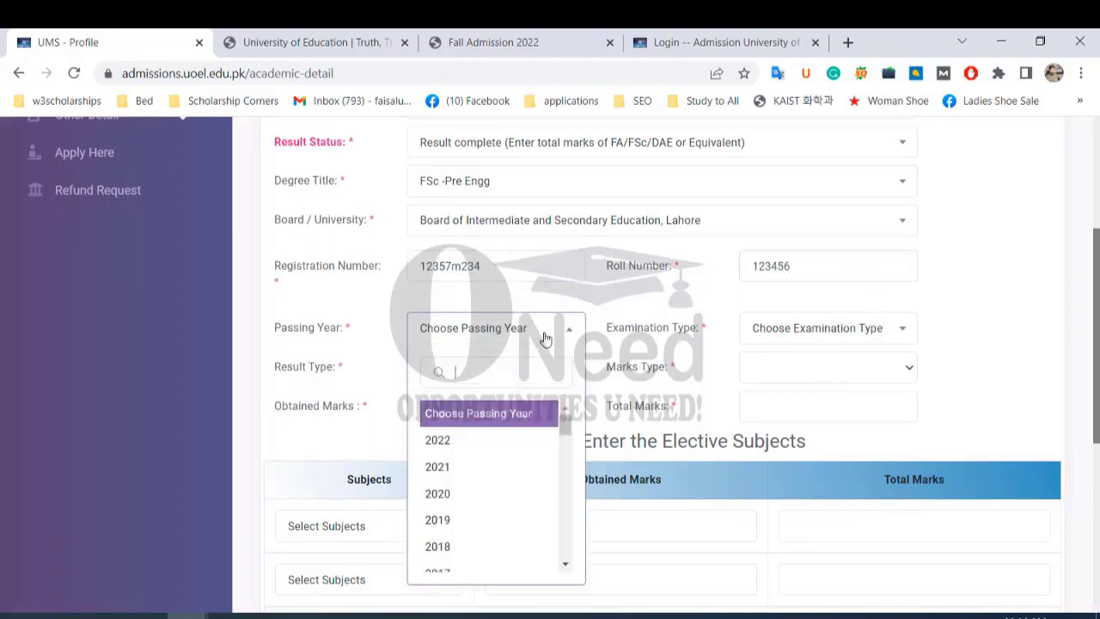
click(471, 448)
click(901, 332)
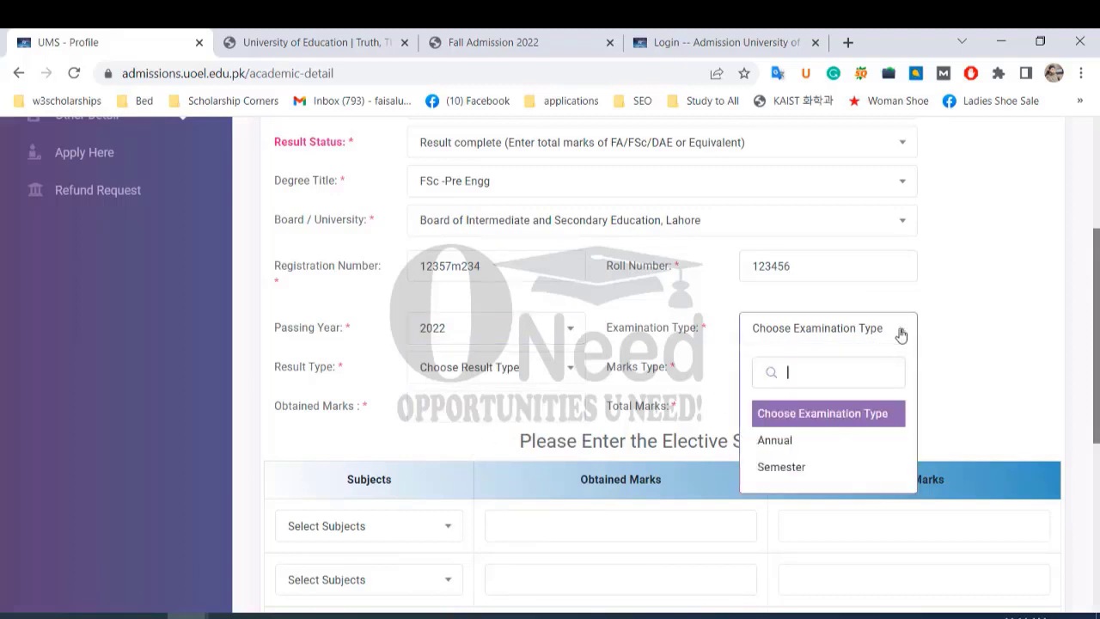
click(555, 332)
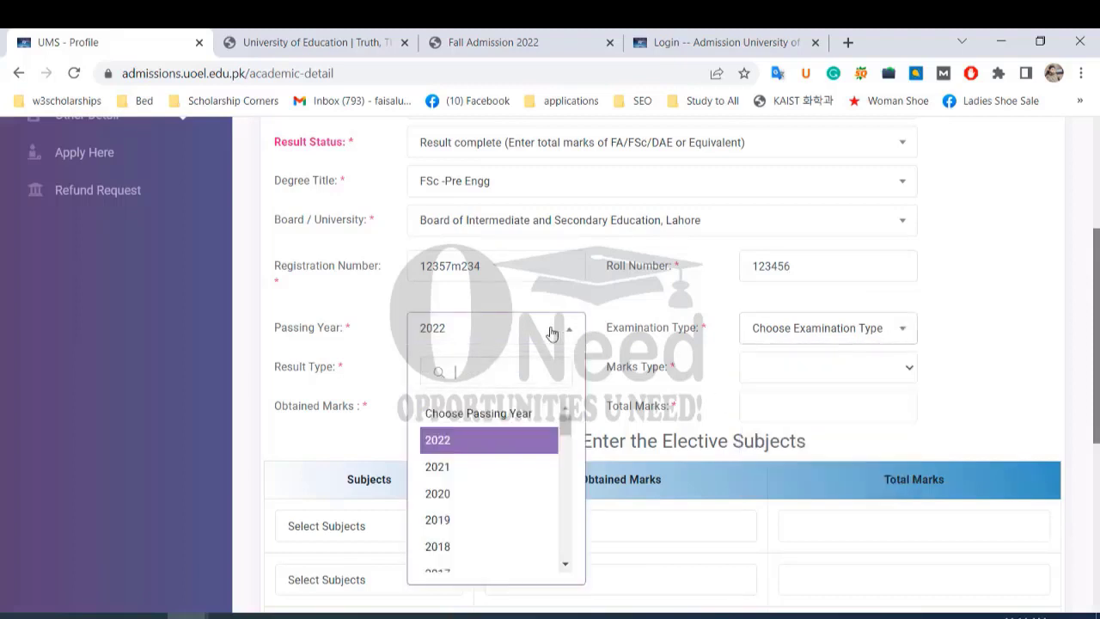
click(453, 467)
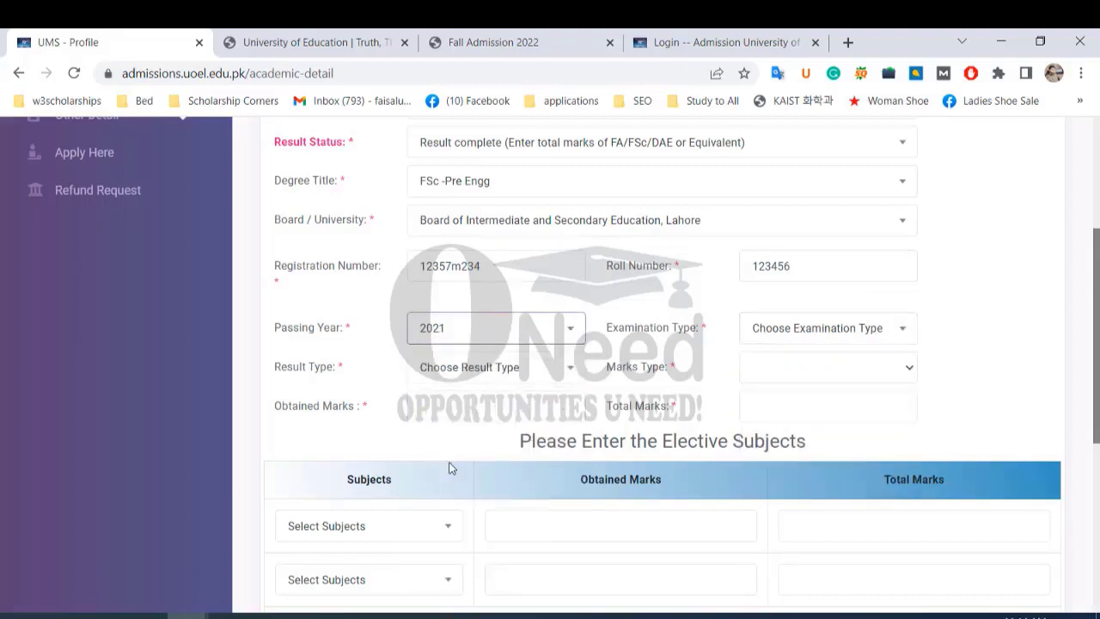
click(875, 339)
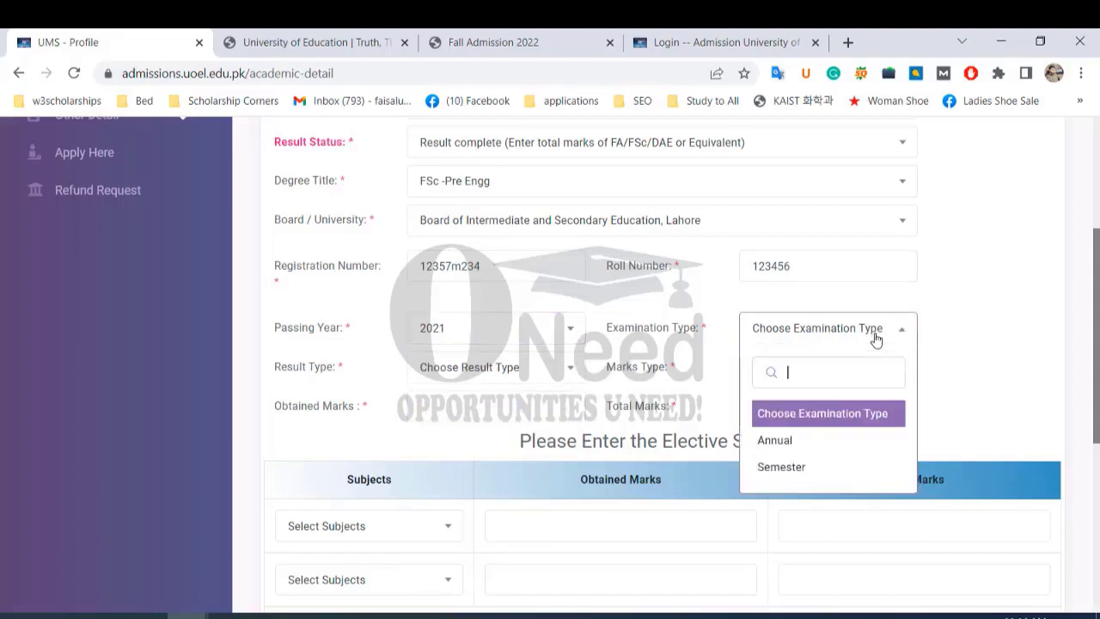
click(791, 440)
click(550, 372)
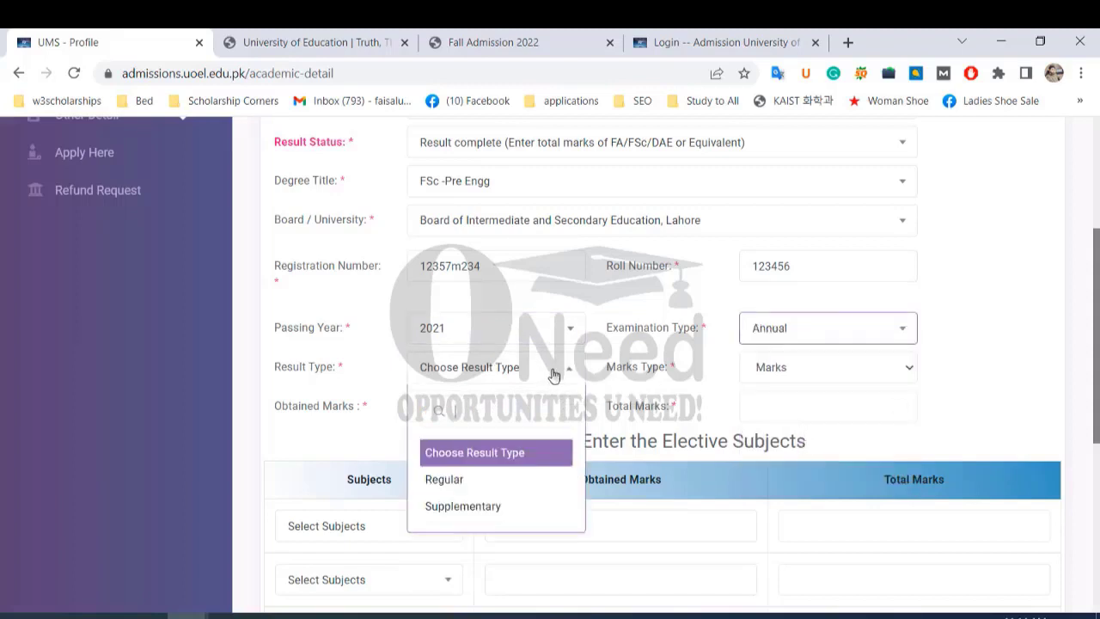
click(479, 482)
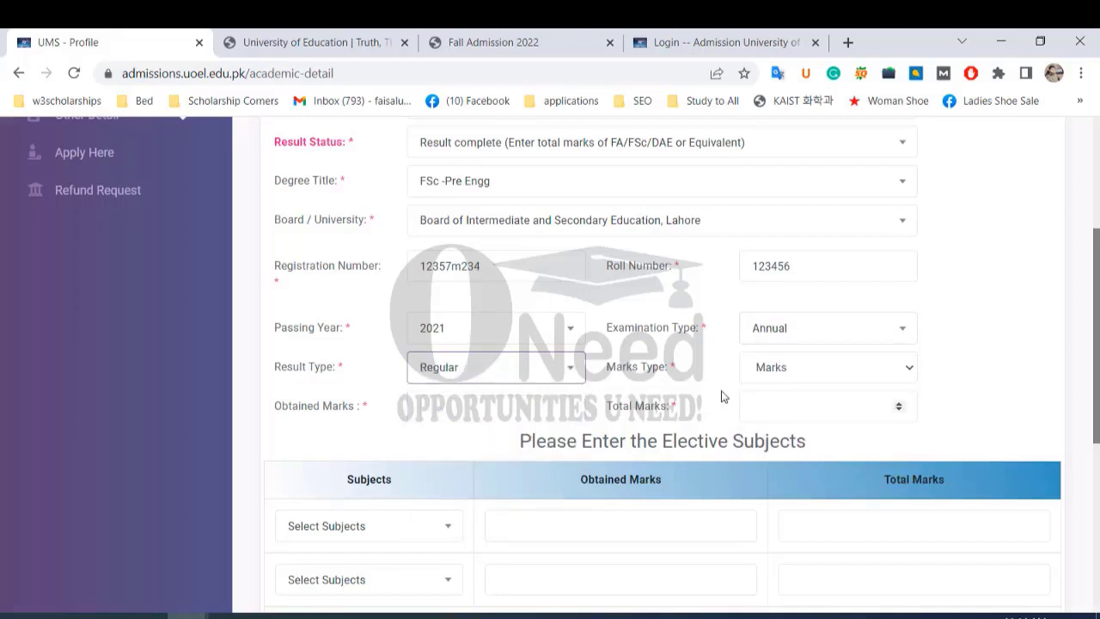
Enter 950 obtained marks and move on to the total marks field.
click(425, 406)
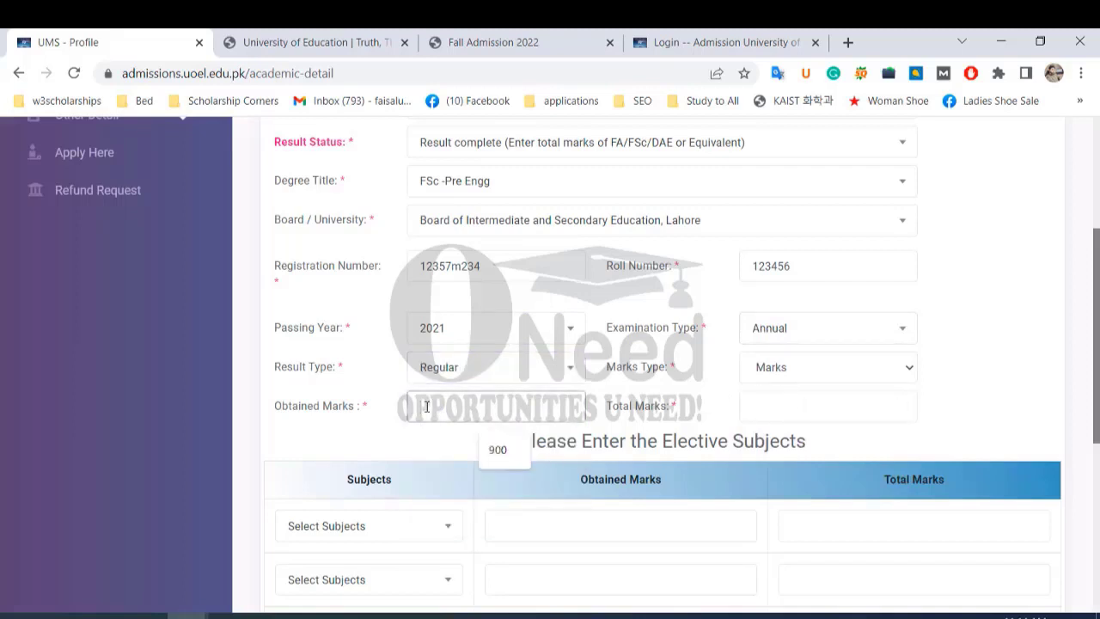
text(950)
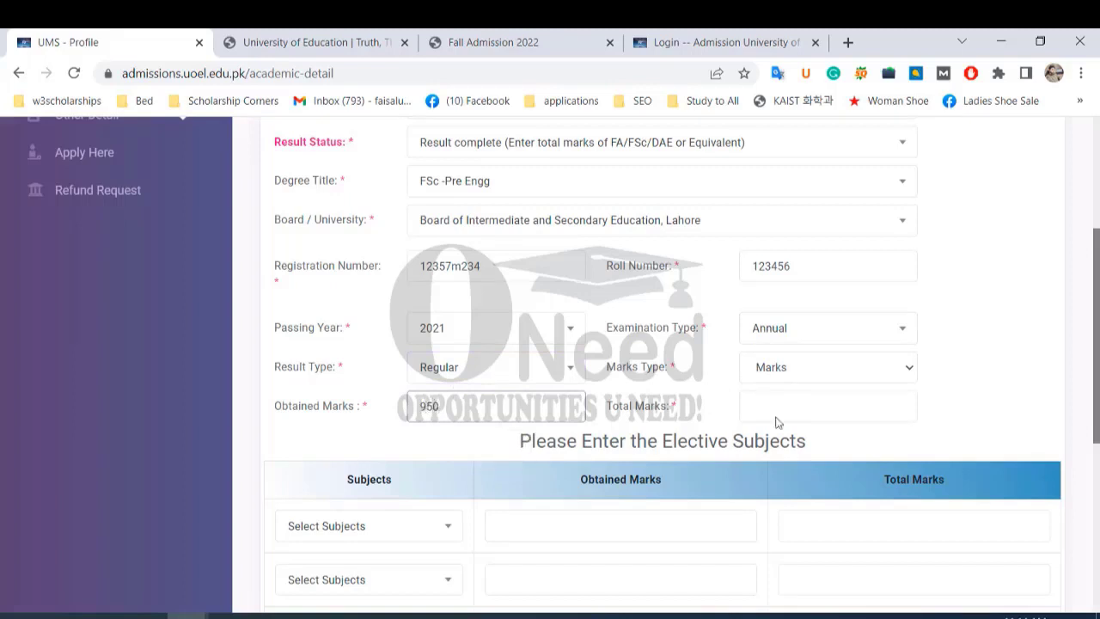
click(791, 411)
Enter 1100 total marks and add English as the first elective with 150 of 200 marks.
text(11)
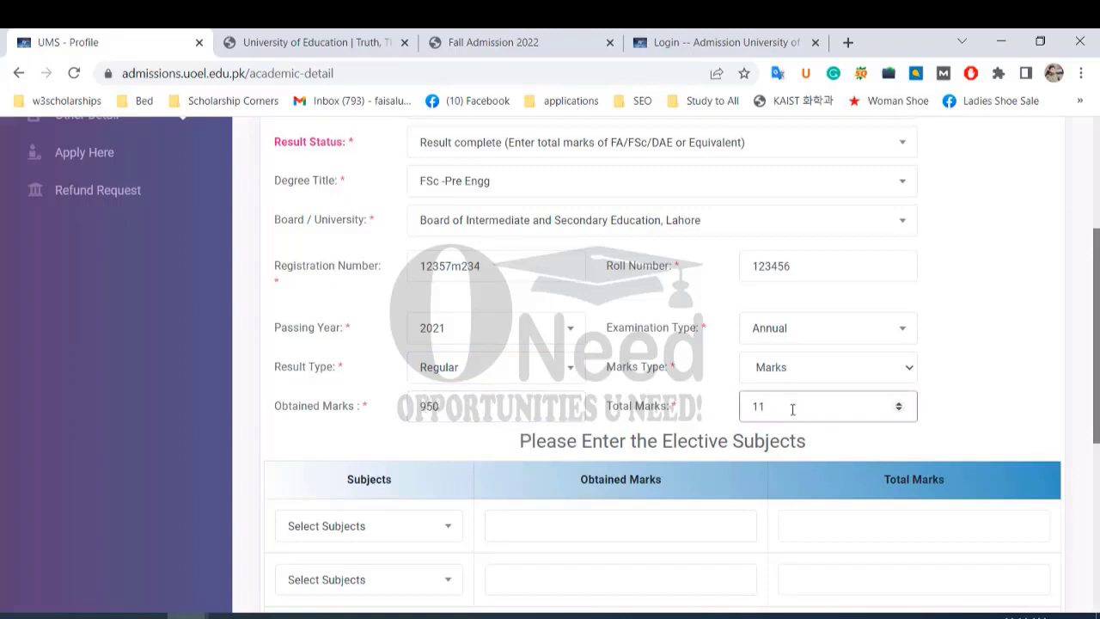
text(00)
scroll(714, 408, down, 3)
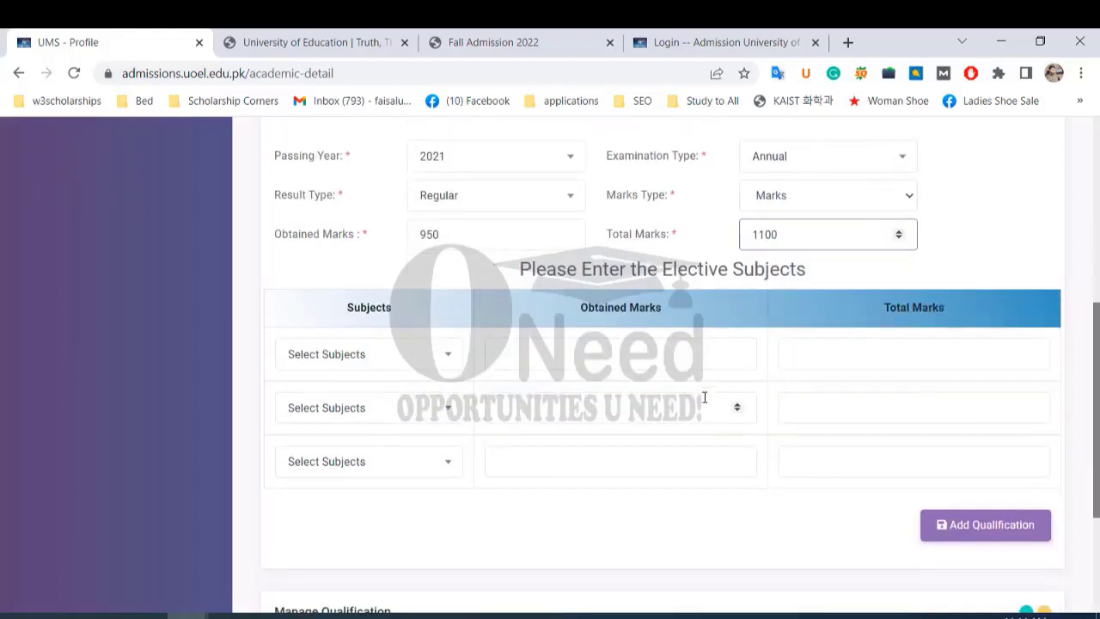
scroll(692, 395, up, 4)
scroll(683, 393, down, 2)
scroll(681, 391, down, 1)
click(446, 360)
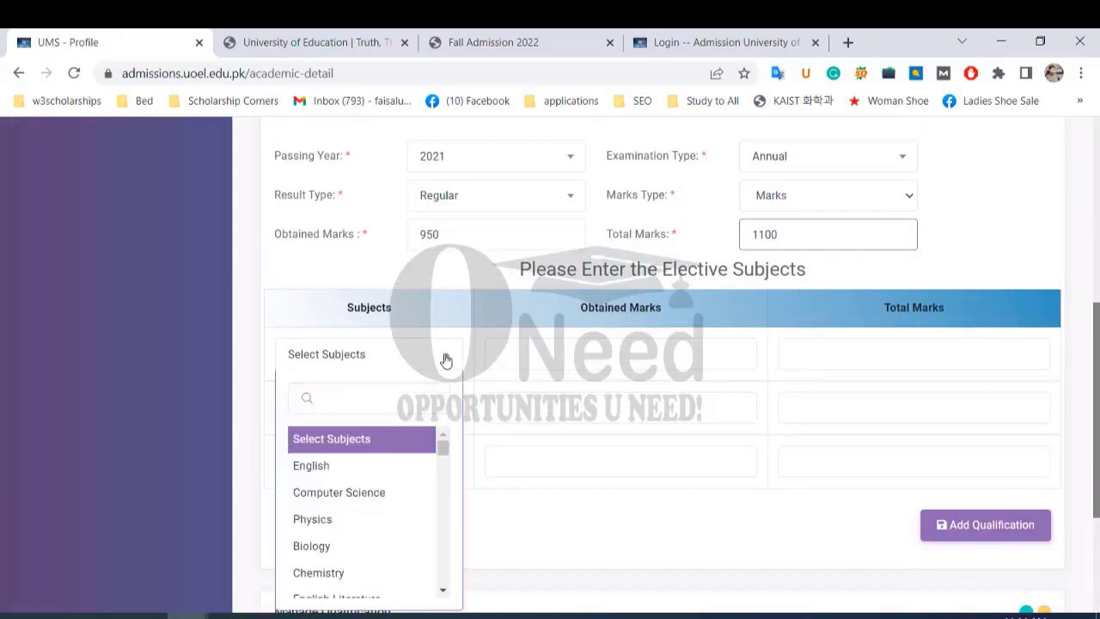
click(366, 463)
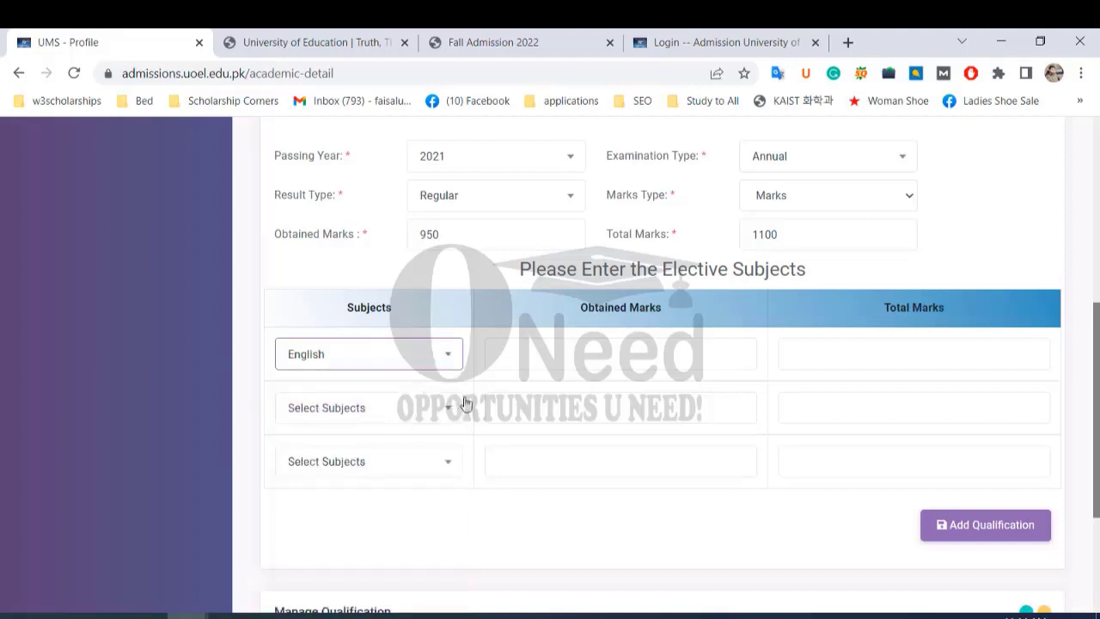
click(737, 357)
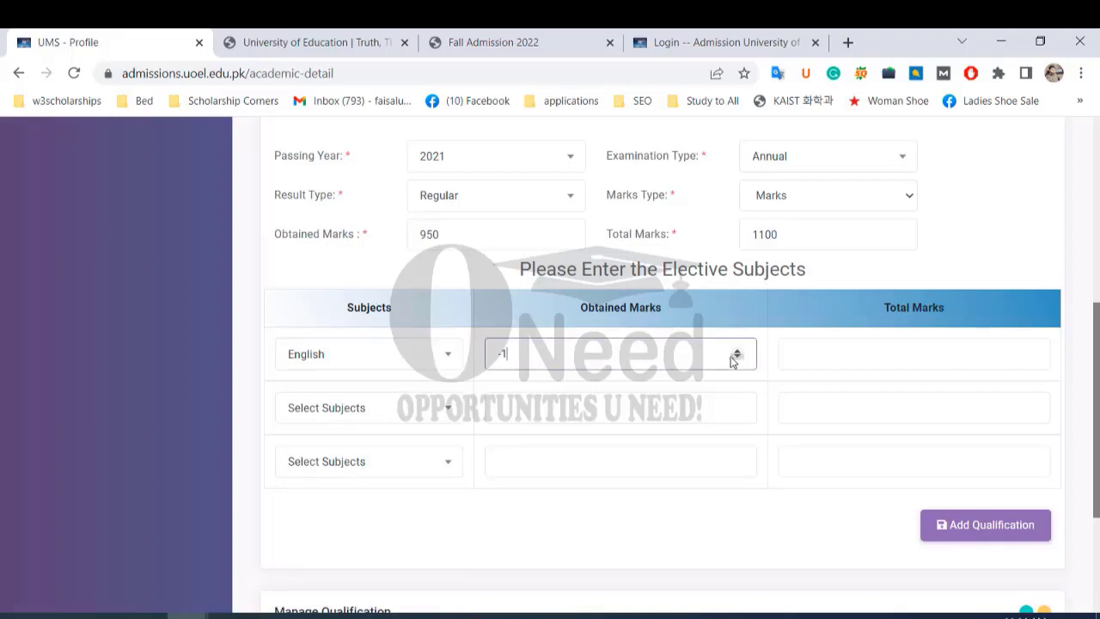
key(BackSpace)
key(BackSpace)
text(150)
click(829, 351)
text(200)
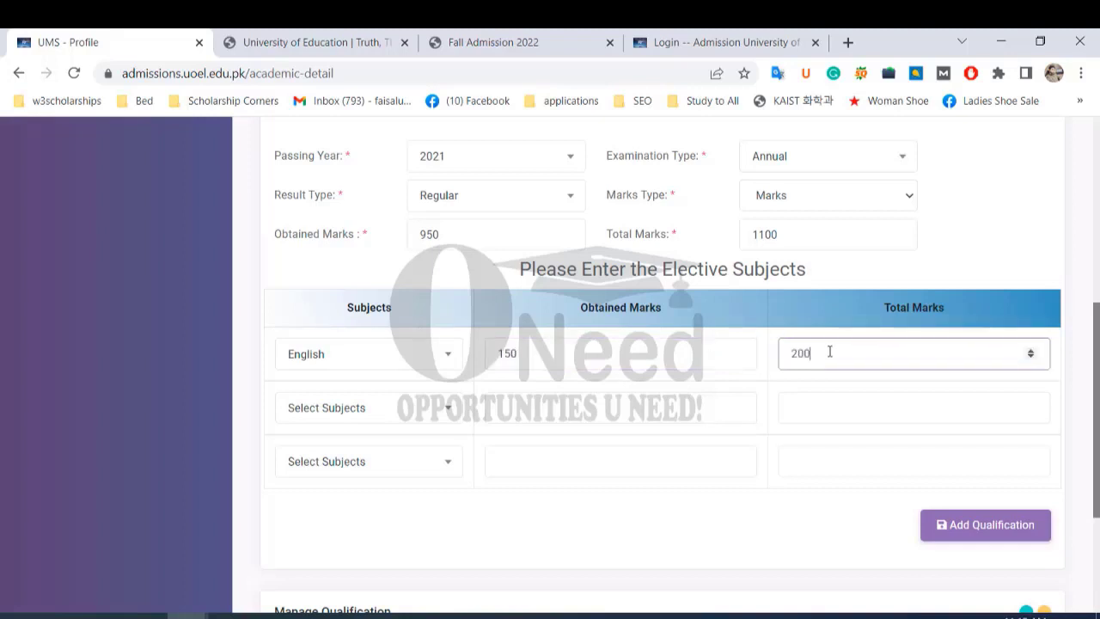
Add Islamic History as the second elective with 90 of 100 marks.
click(448, 408)
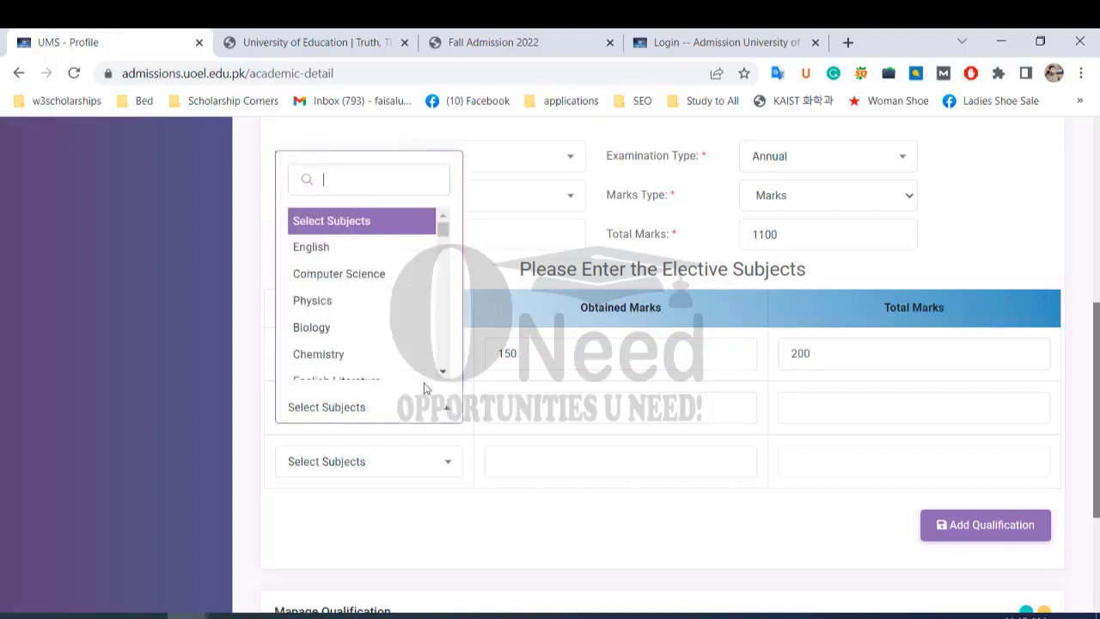
scroll(372, 305, down, 3)
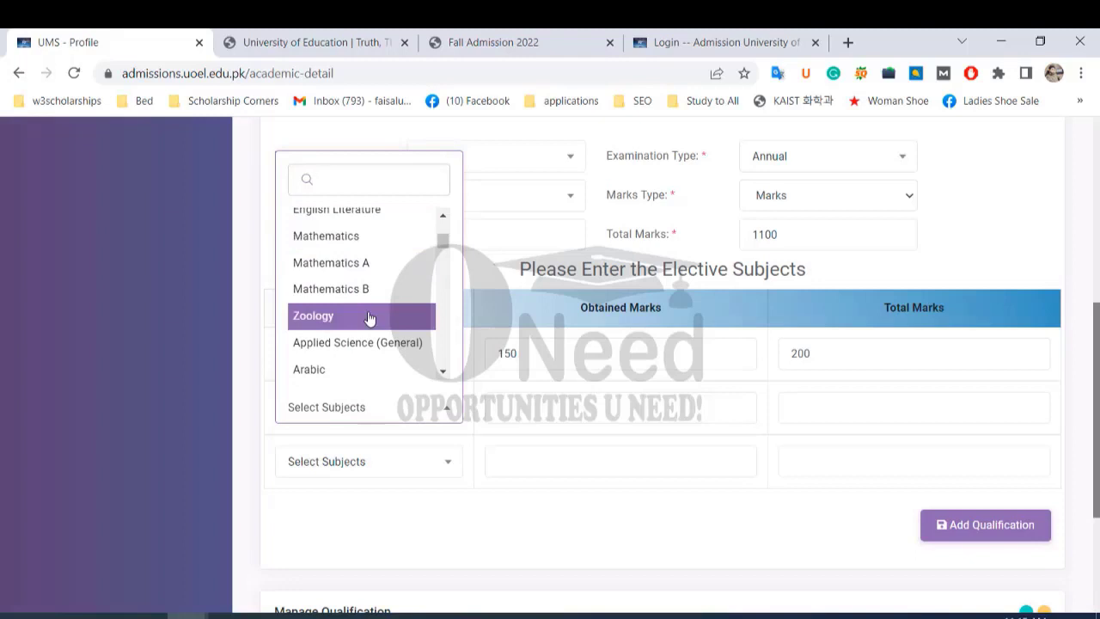
scroll(370, 318, down, 3)
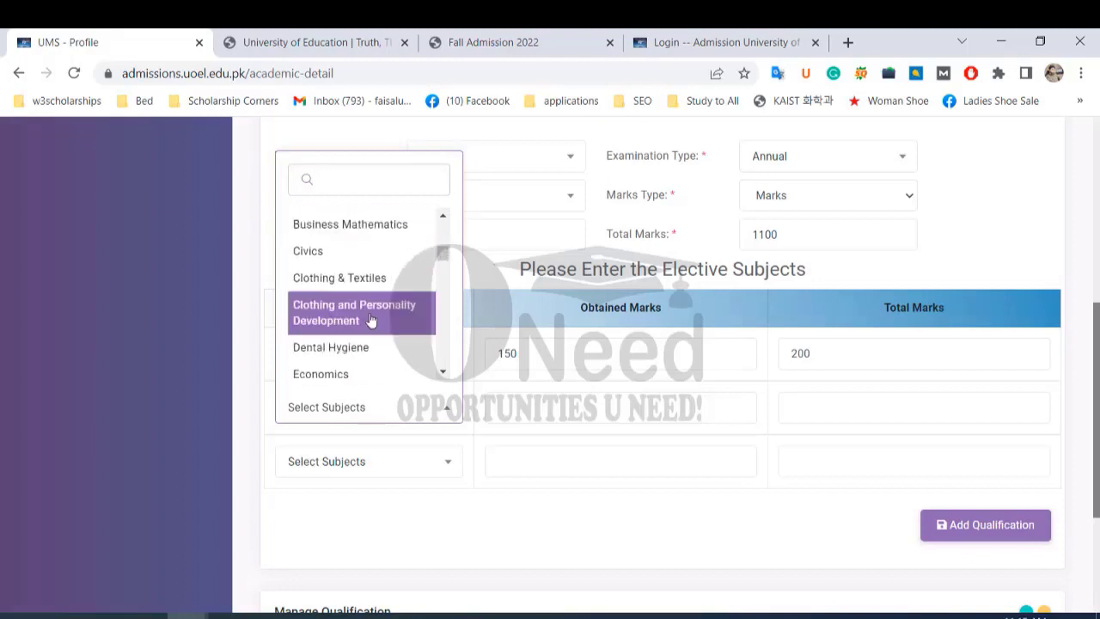
scroll(368, 281, down, 1)
scroll(368, 281, down, 2)
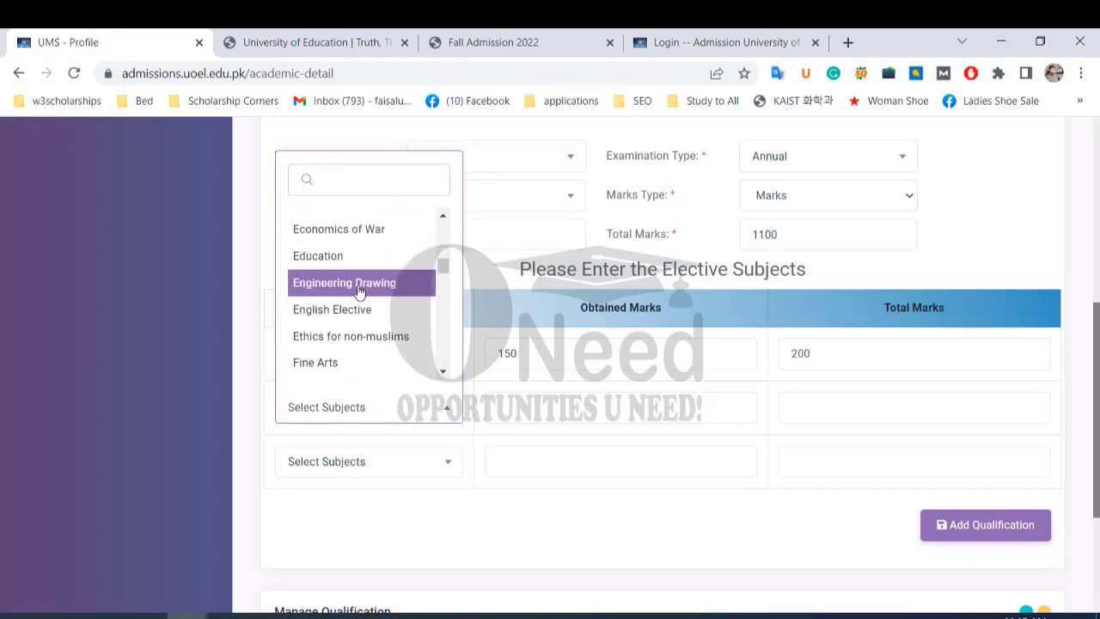
scroll(361, 290, down, 4)
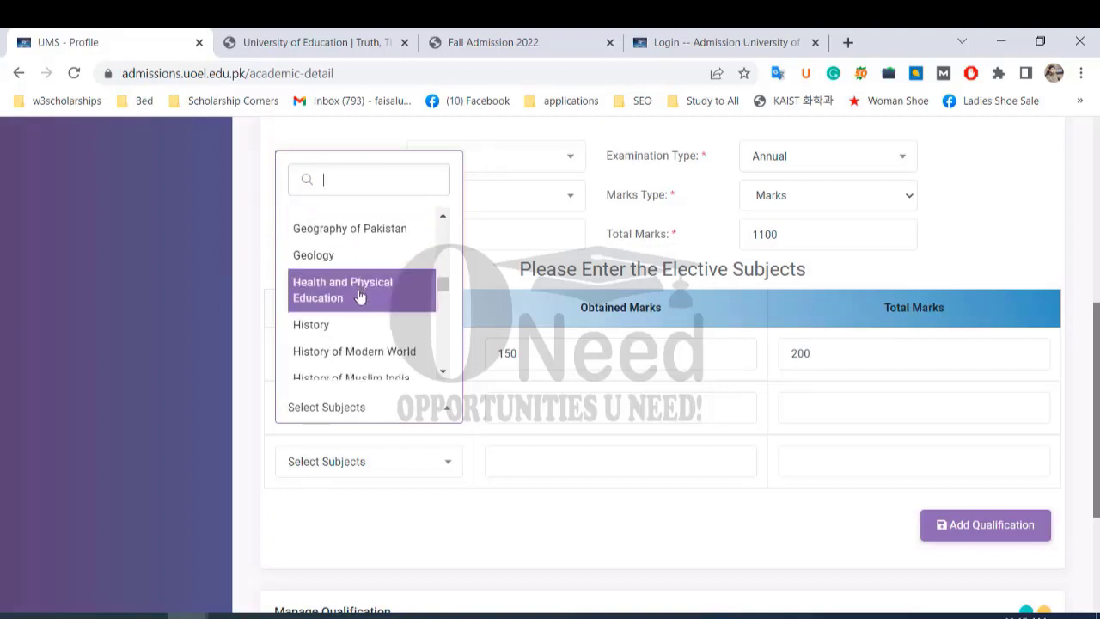
scroll(359, 296, down, 1)
scroll(360, 307, down, 2)
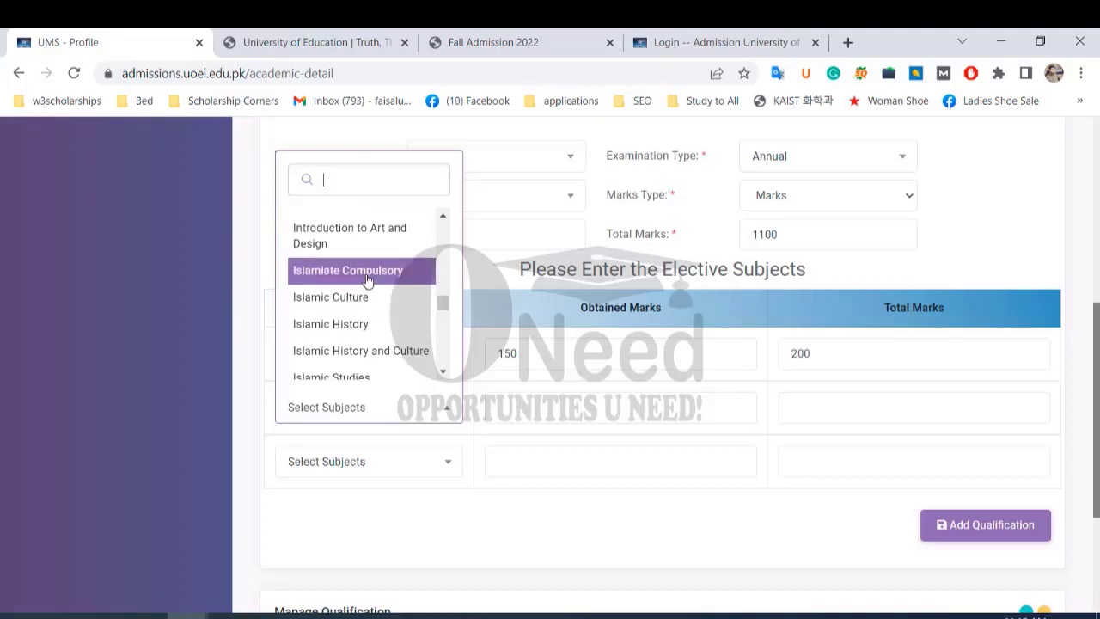
click(357, 324)
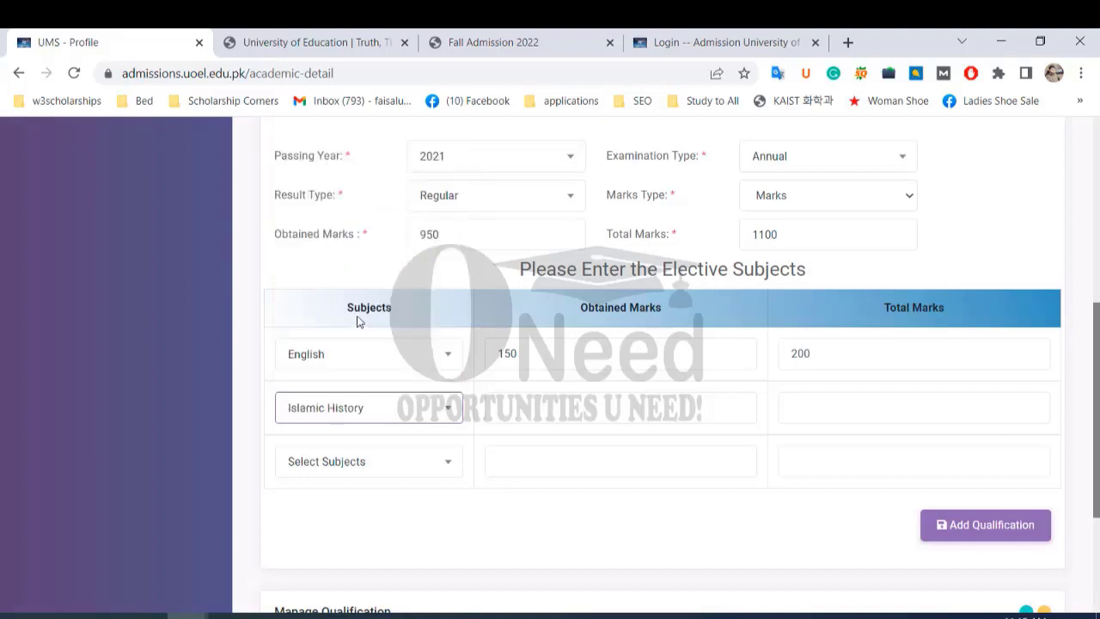
click(588, 408)
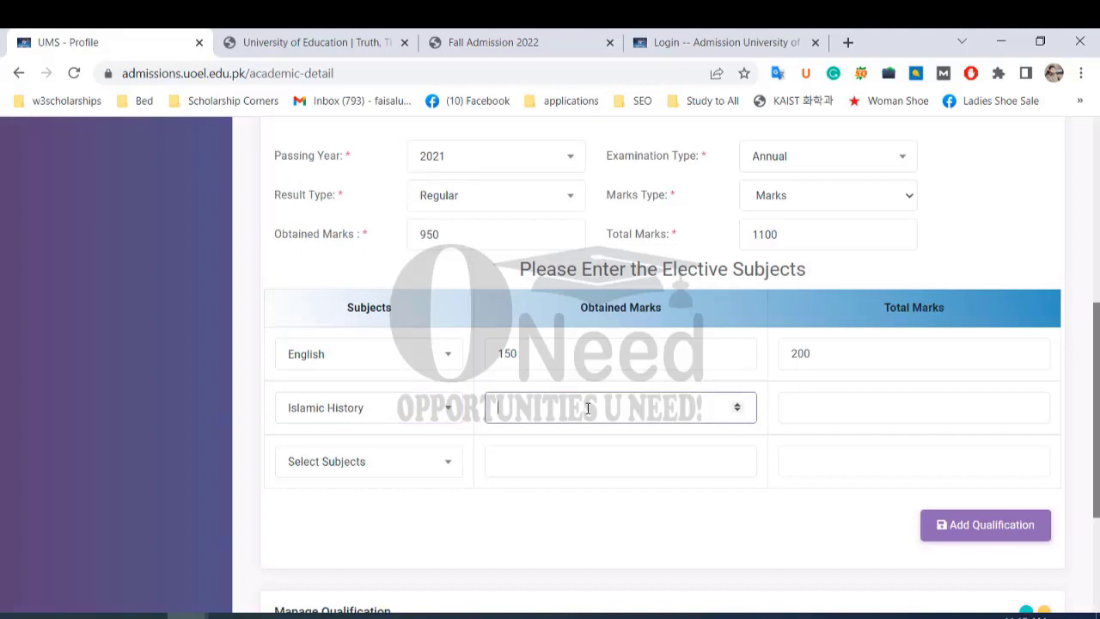
text(100)
key(BackSpace)
key(BackSpace)
key(BackSpace)
text(90)
click(844, 409)
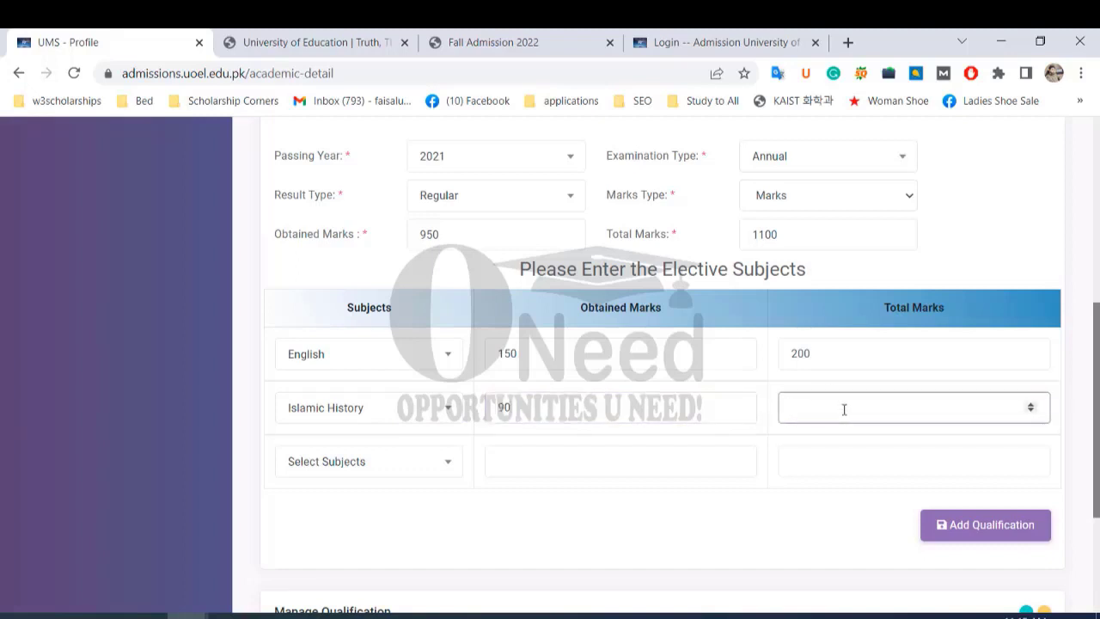
text(200)
key(BackSpace)
key(BackSpace)
key(BackSpace)
text(100)
Add Pakistan Culture as the third elective with 88 of 100 marks.
click(590, 451)
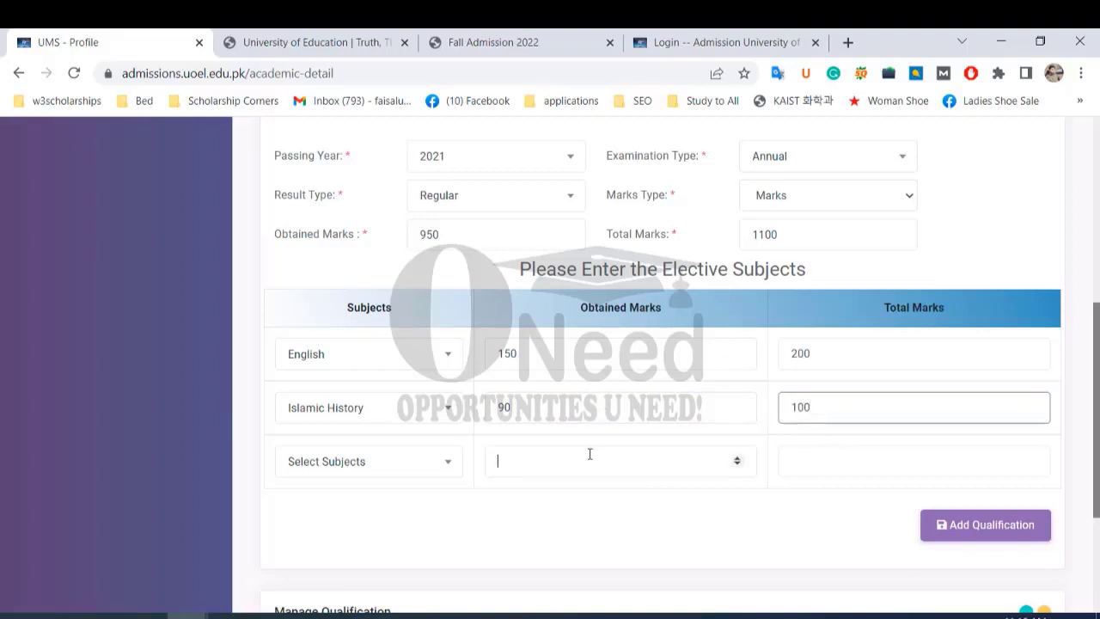
click(444, 463)
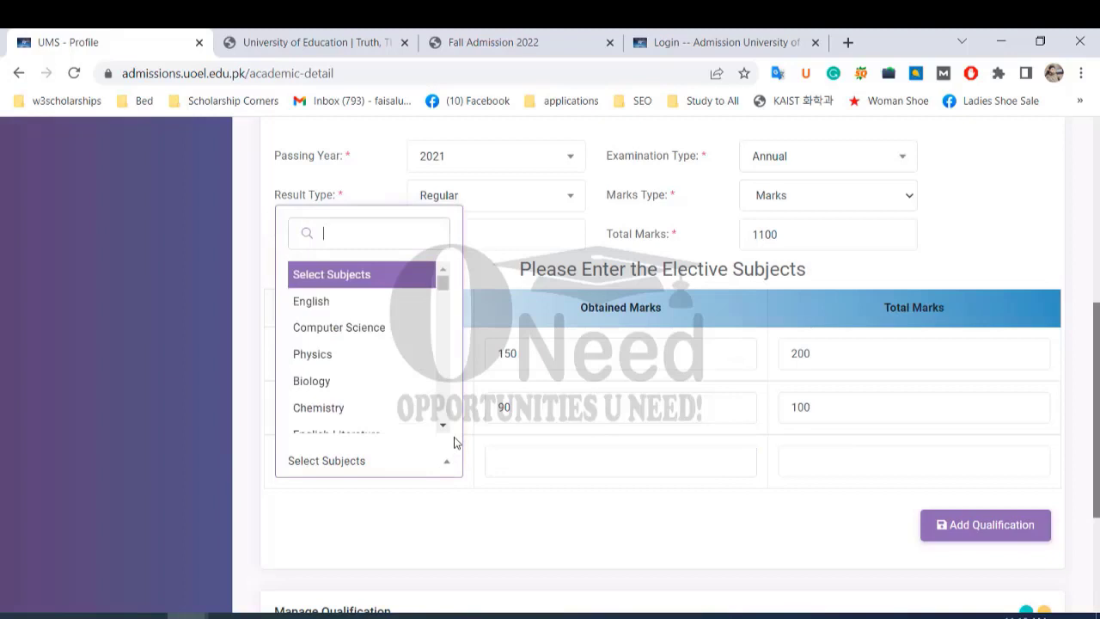
scroll(368, 381, down, 8)
click(405, 415)
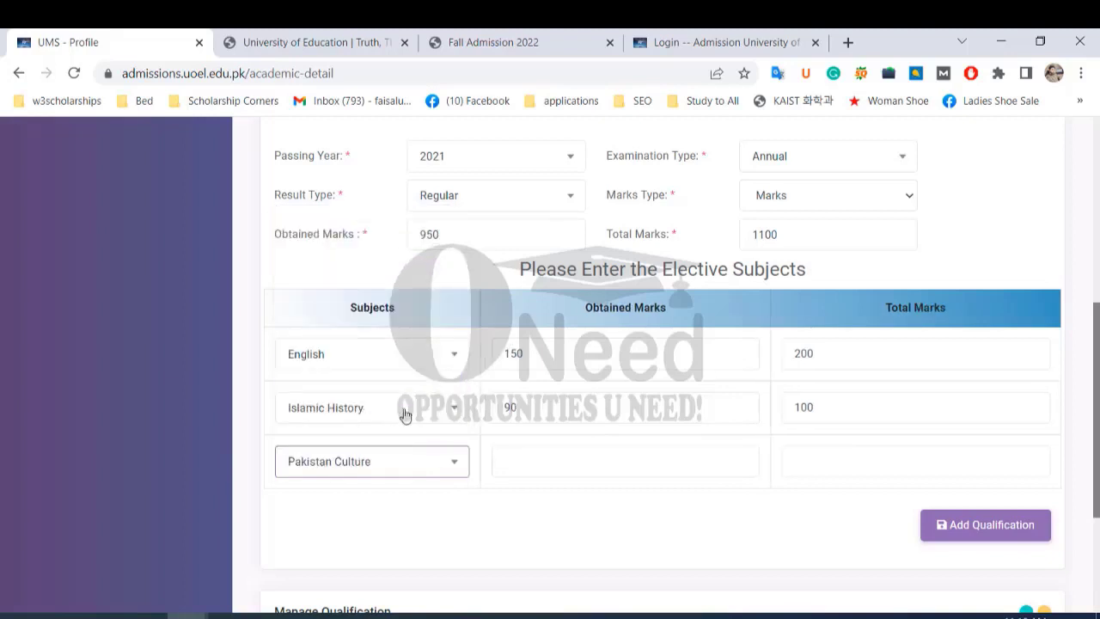
click(667, 456)
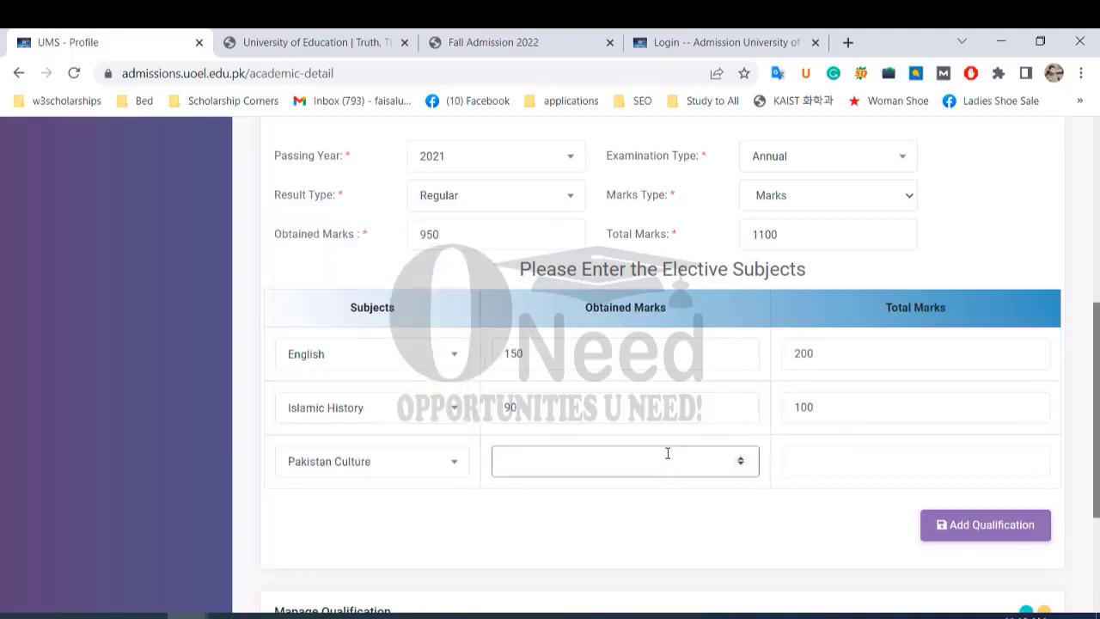
text(88)
click(840, 460)
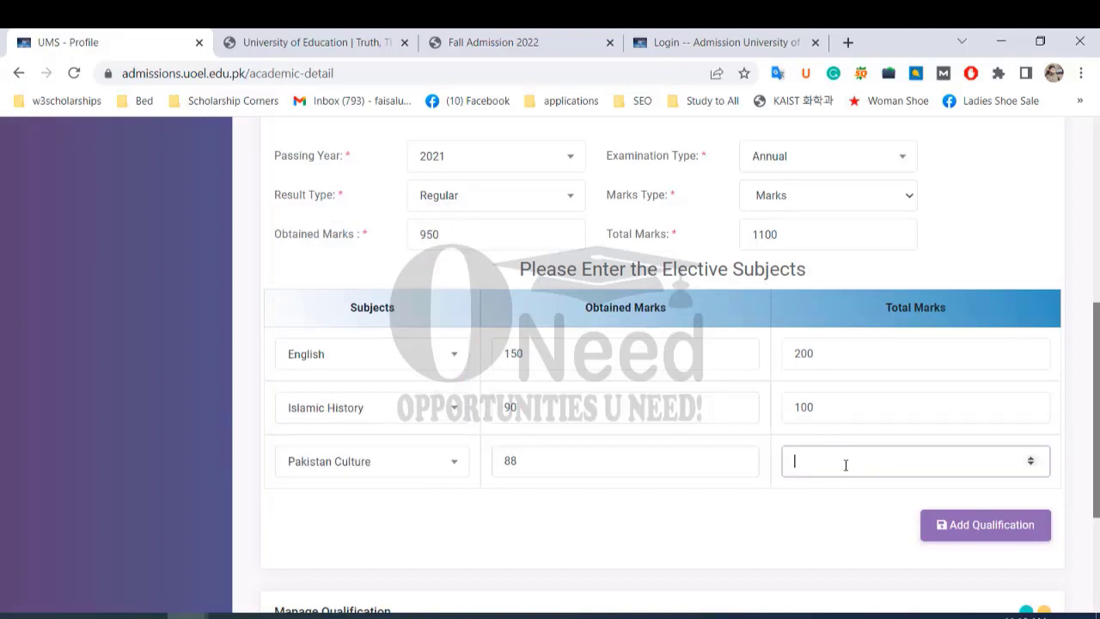
text(100)
scroll(985, 430, down, 3)
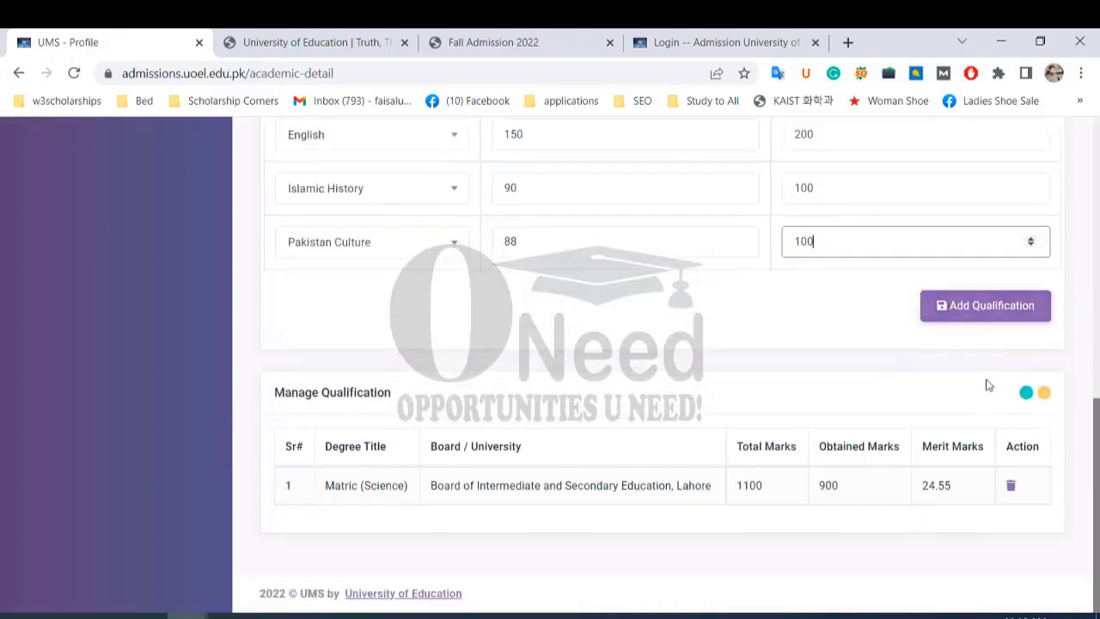
Add the FSc Pre Engg qualification and confirm it shows 950/1100 with merit 60.45.
click(999, 311)
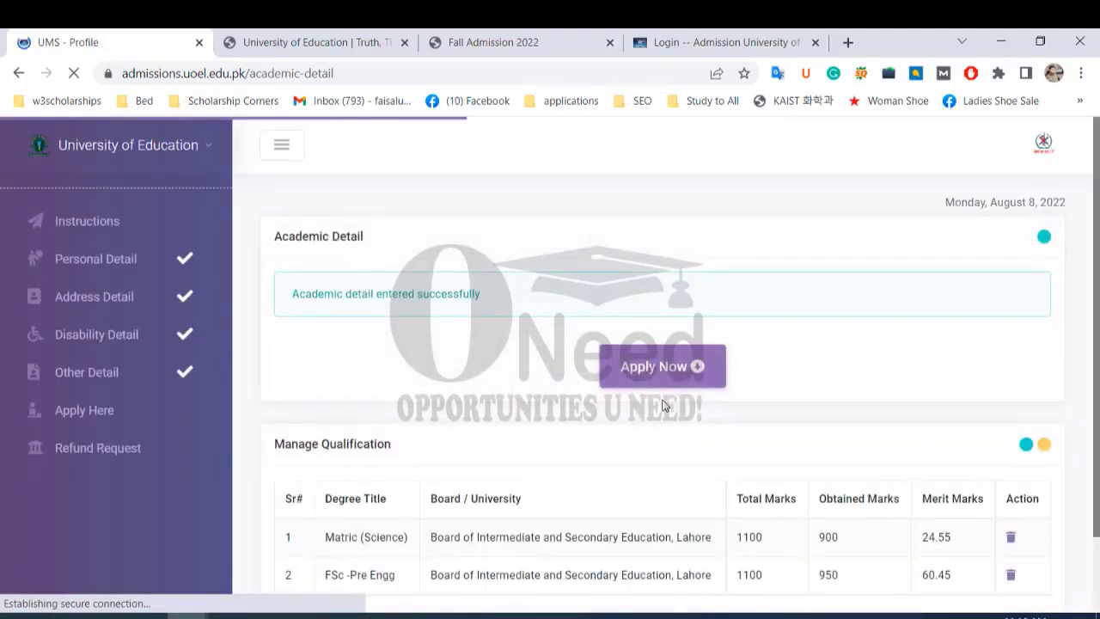
scroll(747, 459, down, 1)
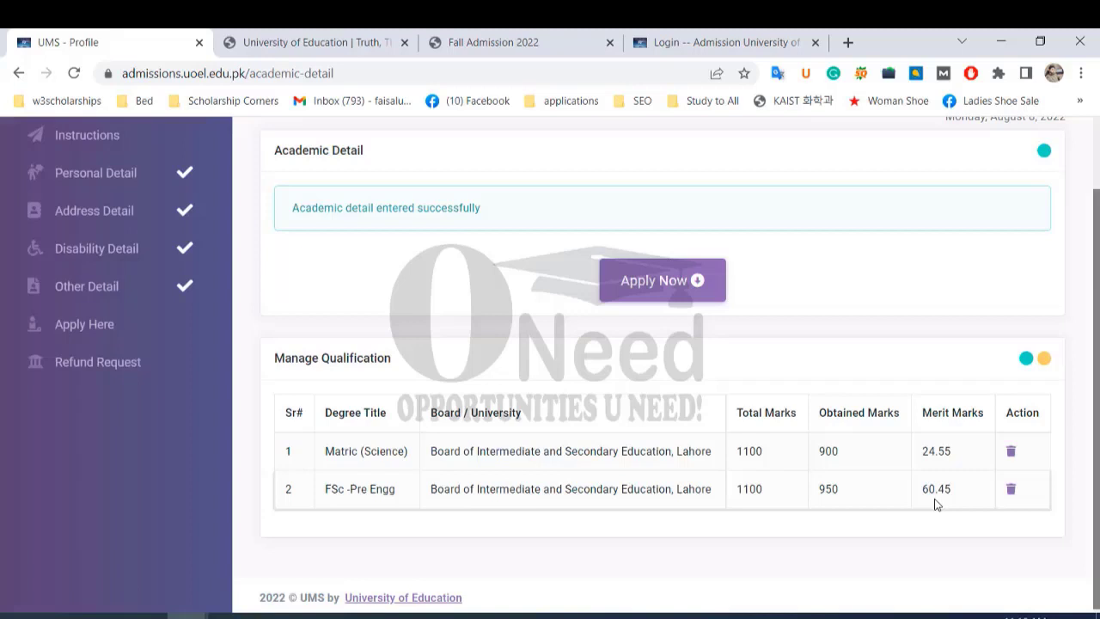
scroll(823, 430, up, 1)
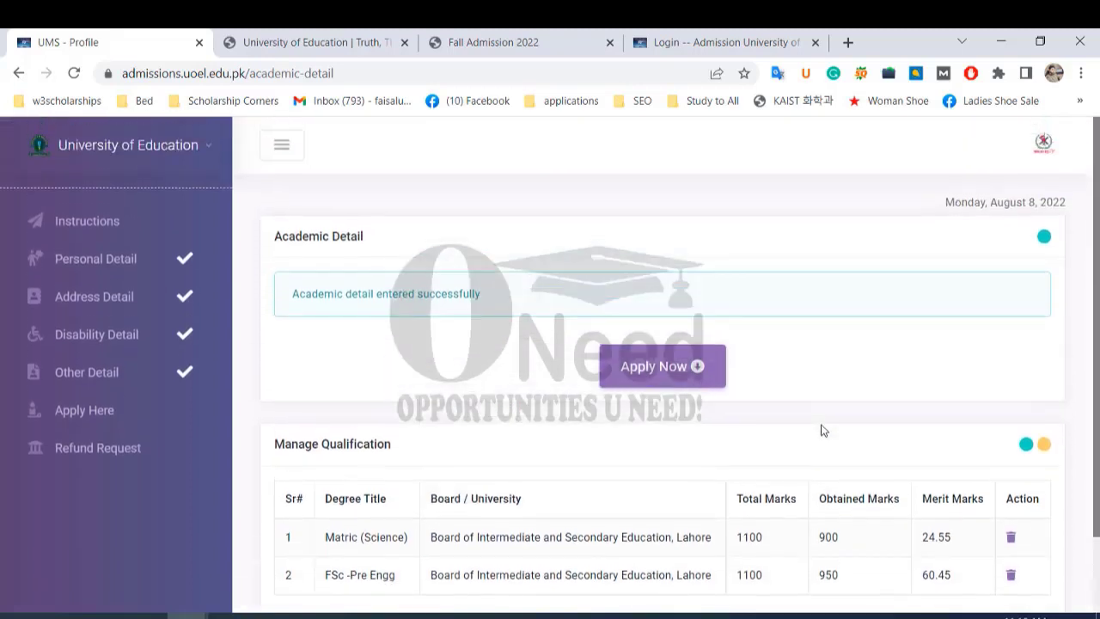
scroll(865, 432, down, 1)
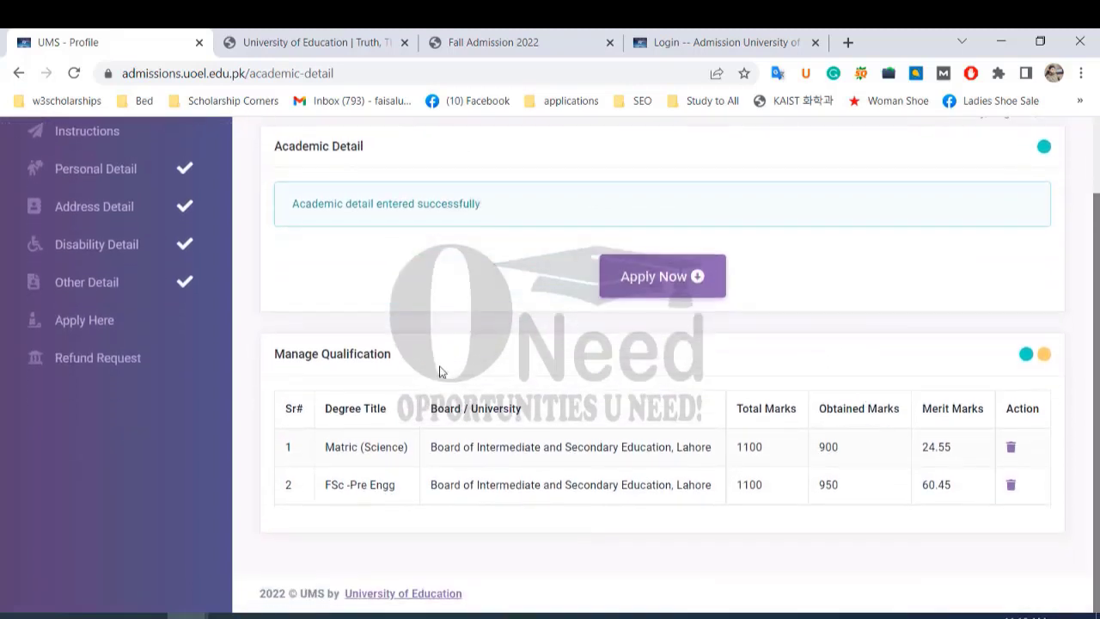
Start a BS application at the Division of Science and Technology, Township campus.
click(632, 282)
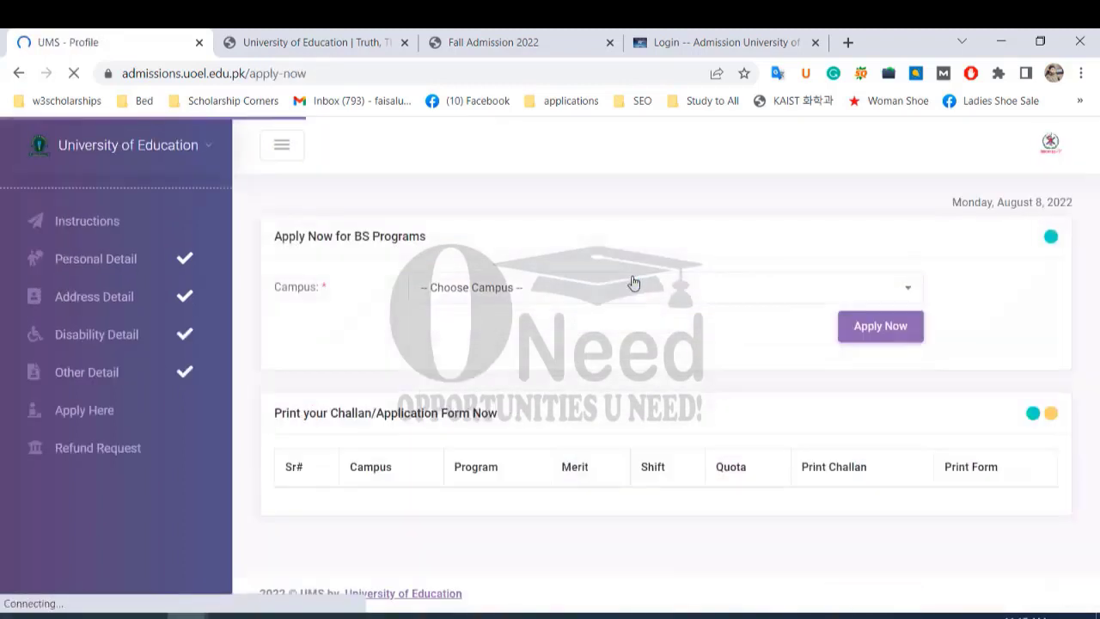
click(798, 290)
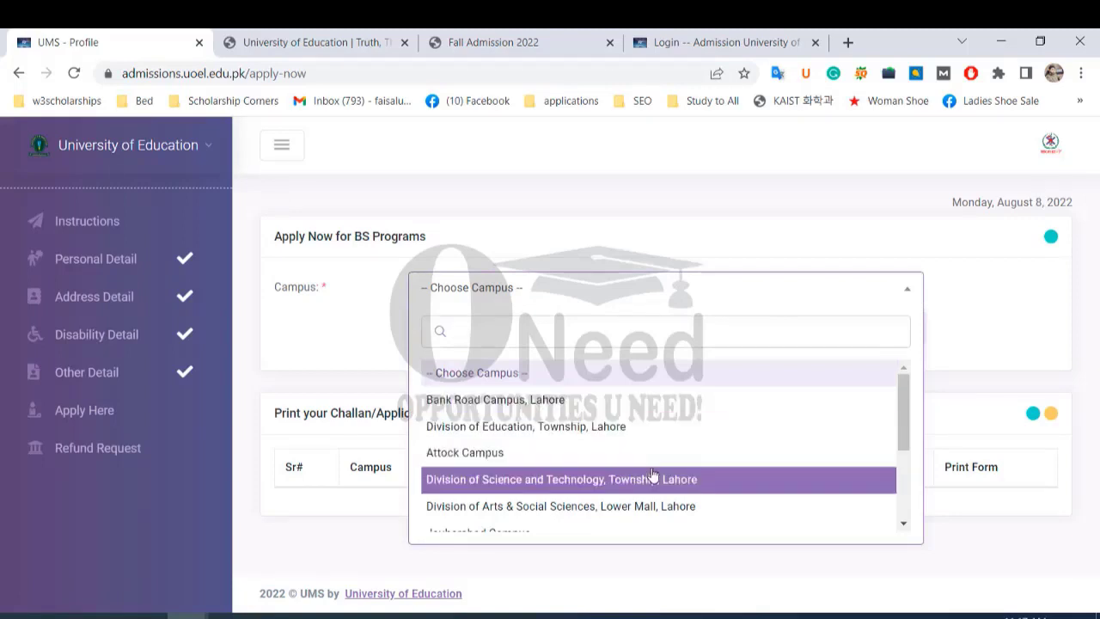
scroll(662, 436, down, 2)
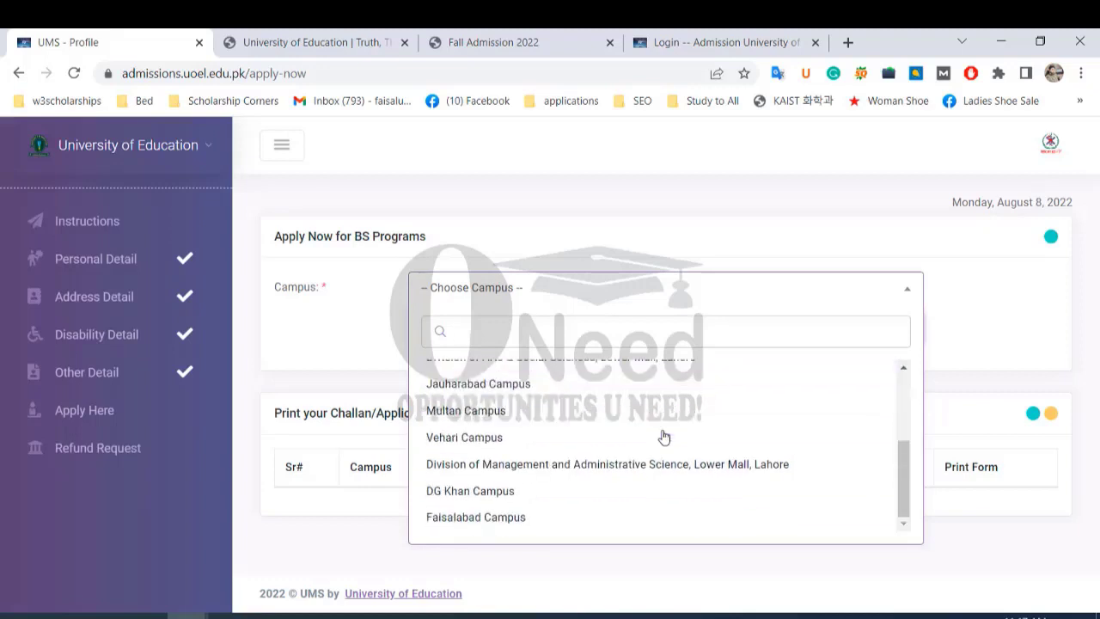
scroll(659, 435, up, 4)
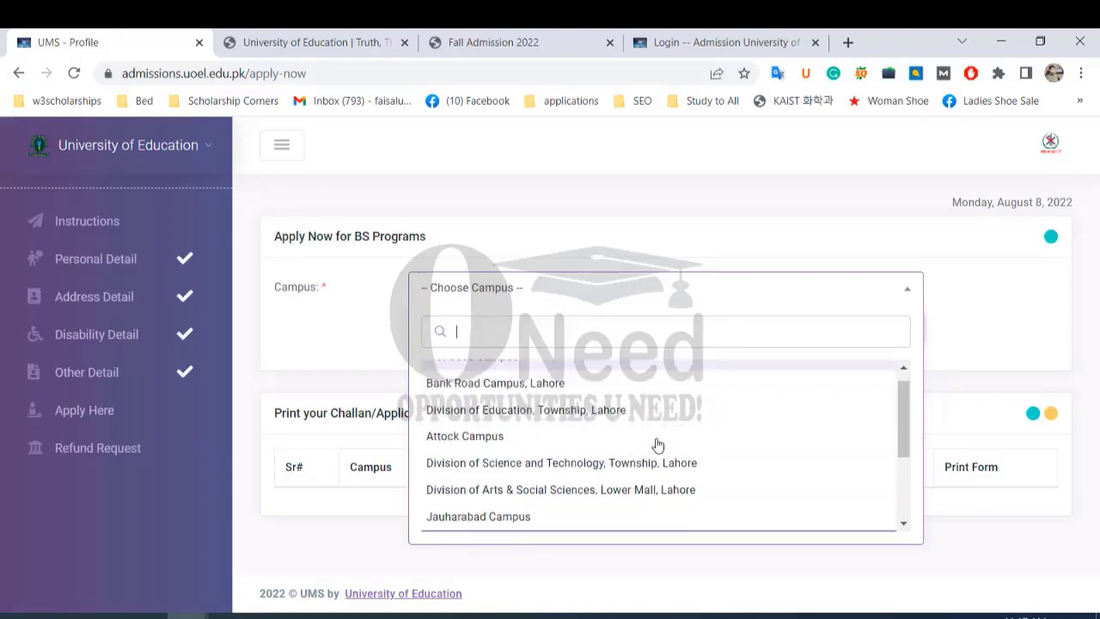
scroll(658, 443, down, 2)
scroll(653, 443, down, 2)
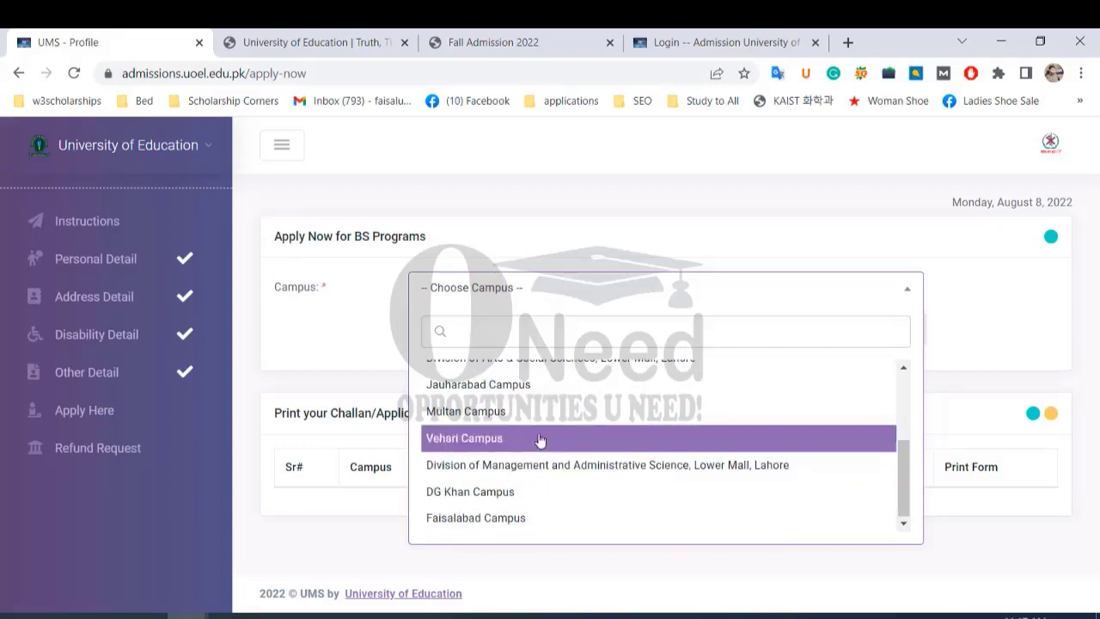
scroll(551, 452, up, 4)
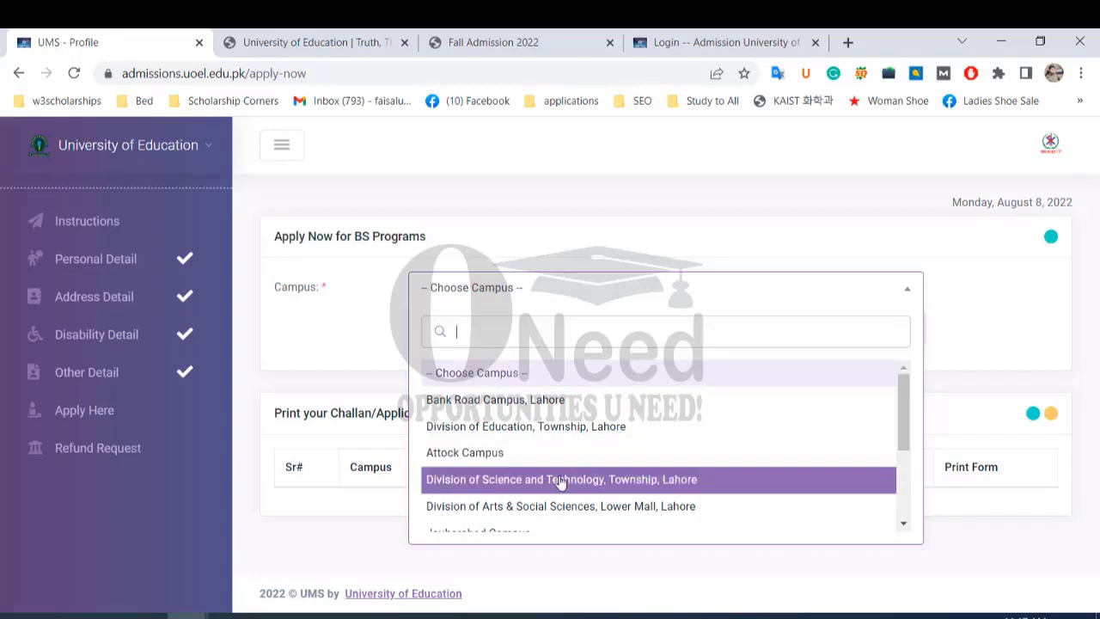
click(563, 479)
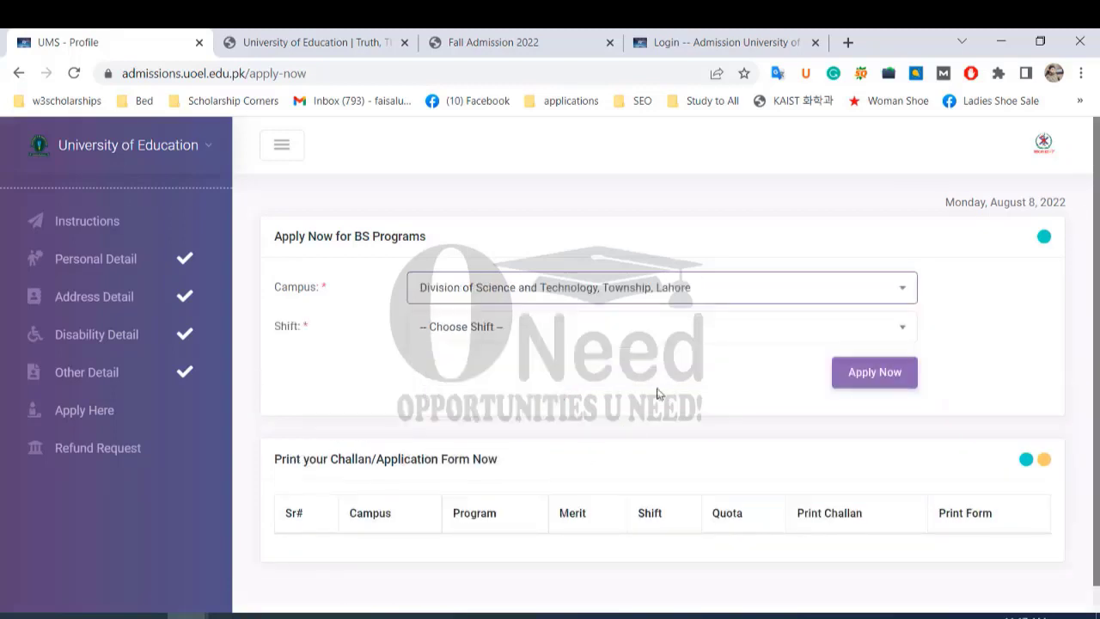
Select the Morning shift and the BS Chemistry program.
click(567, 335)
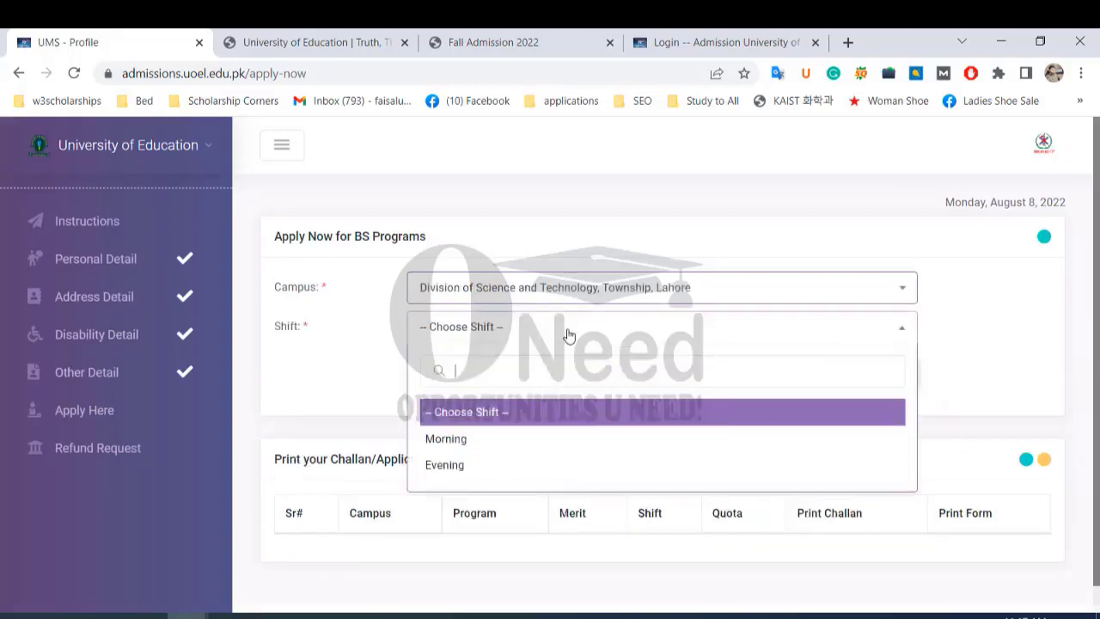
click(521, 441)
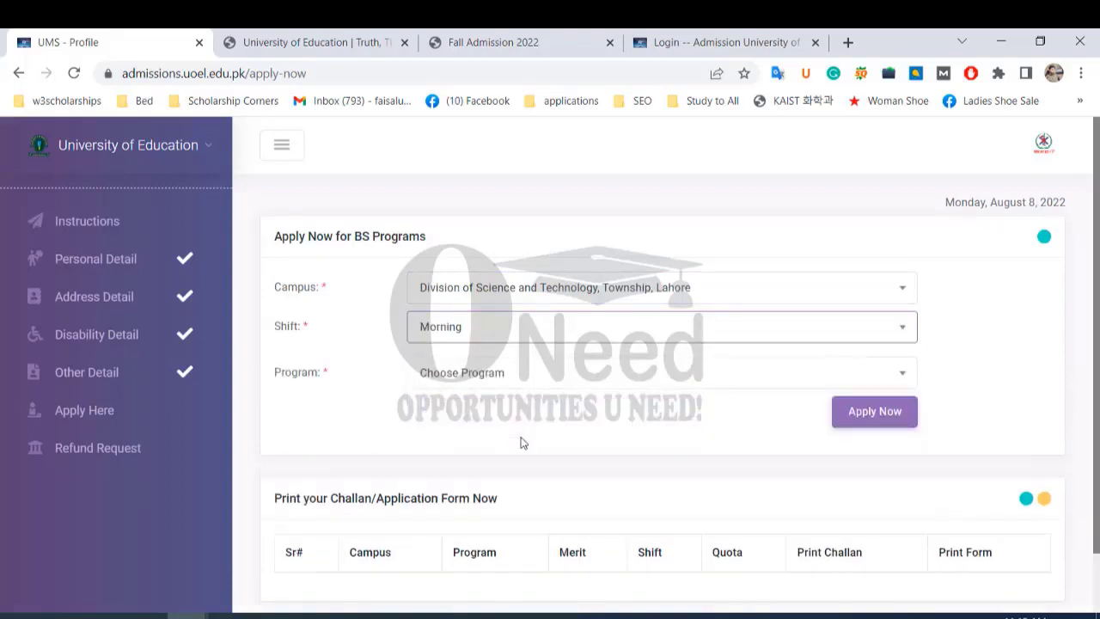
click(588, 387)
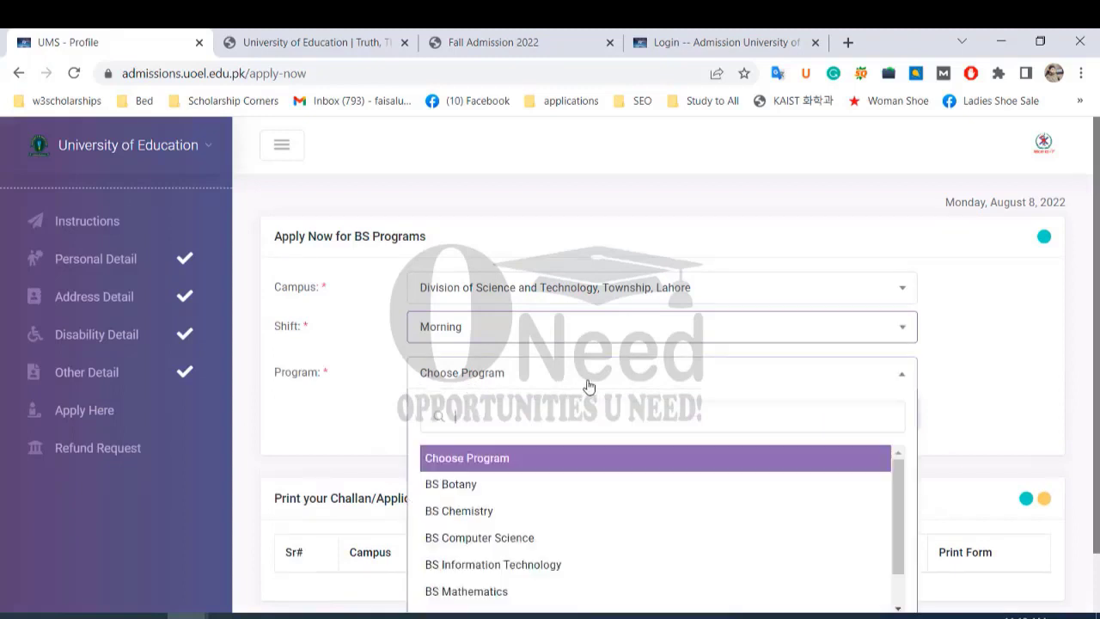
scroll(566, 516, down, 1)
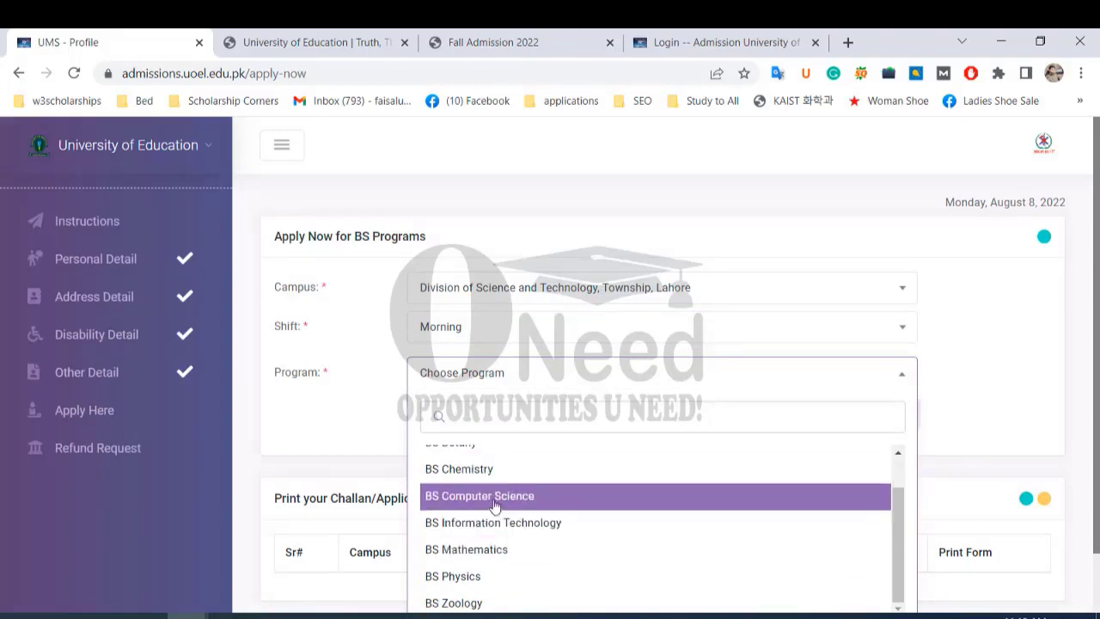
scroll(522, 538, up, 1)
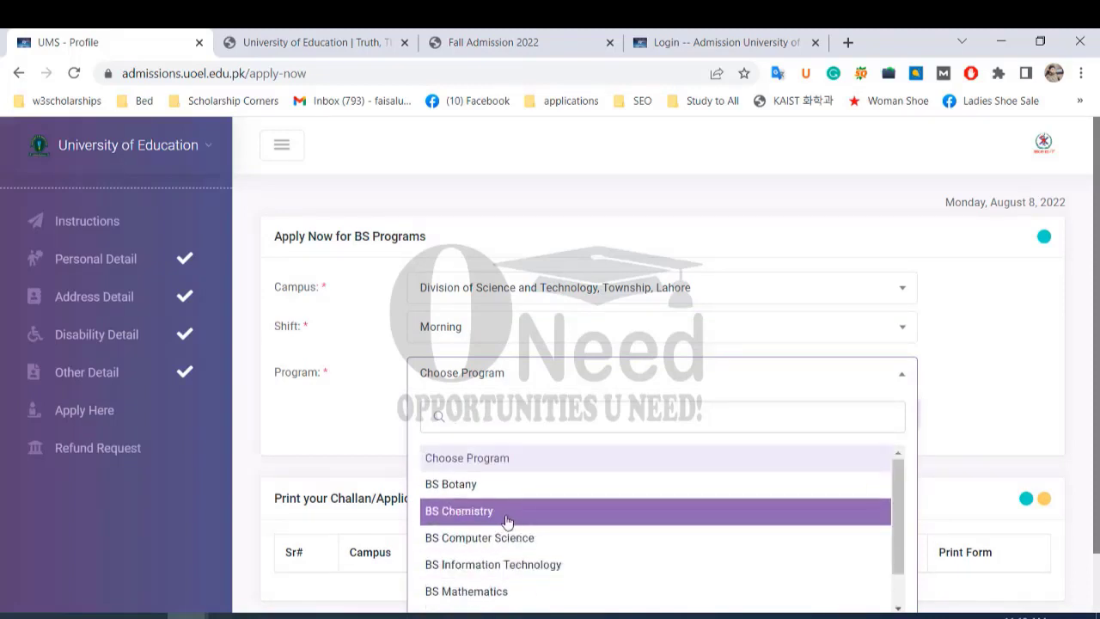
click(511, 513)
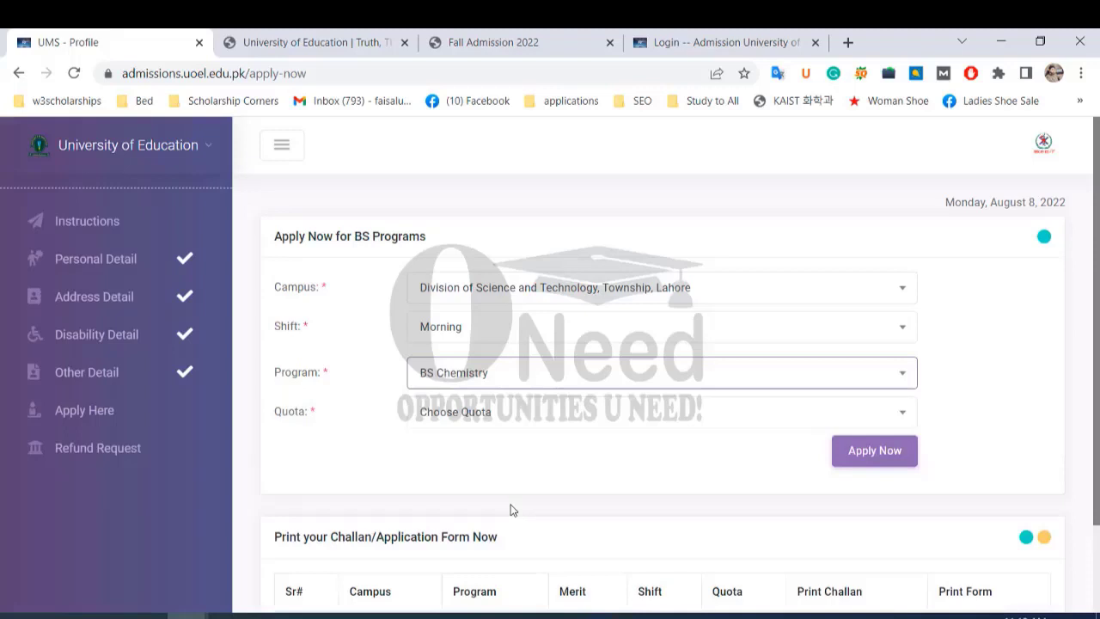
Choose Open Merit from the Quota dropdown for the BS Chemistry application.
click(688, 420)
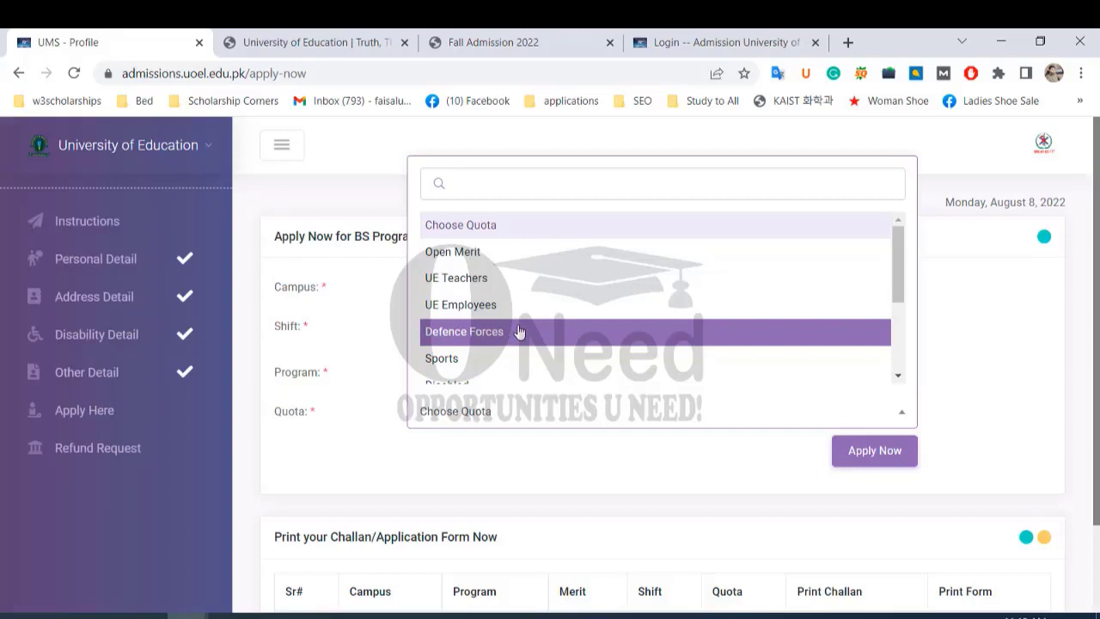
scroll(516, 342, down, 2)
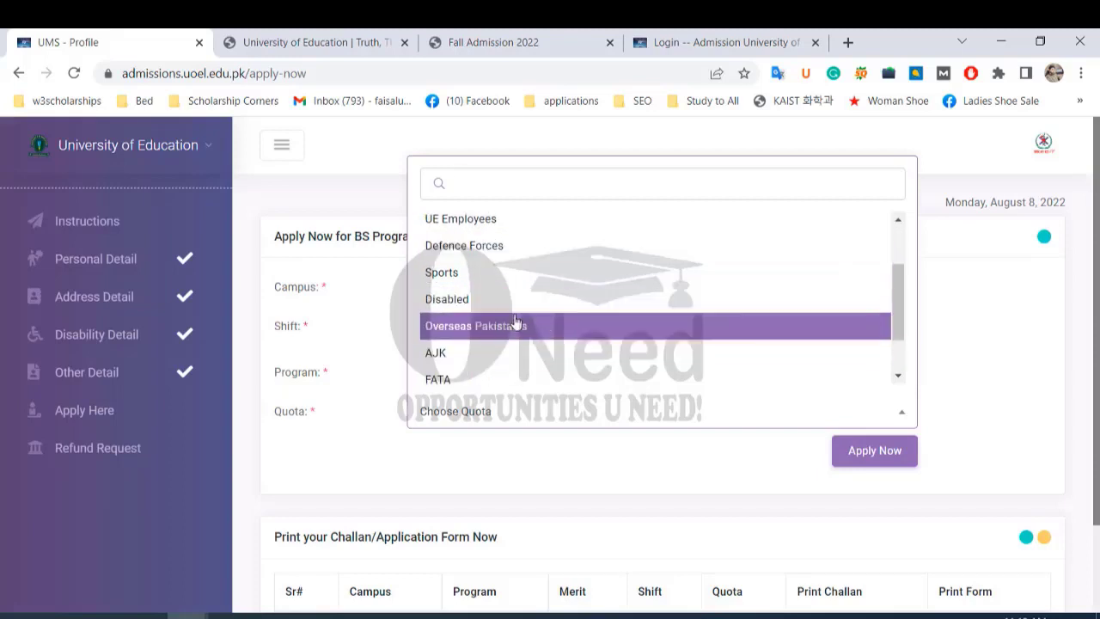
scroll(514, 318, down, 2)
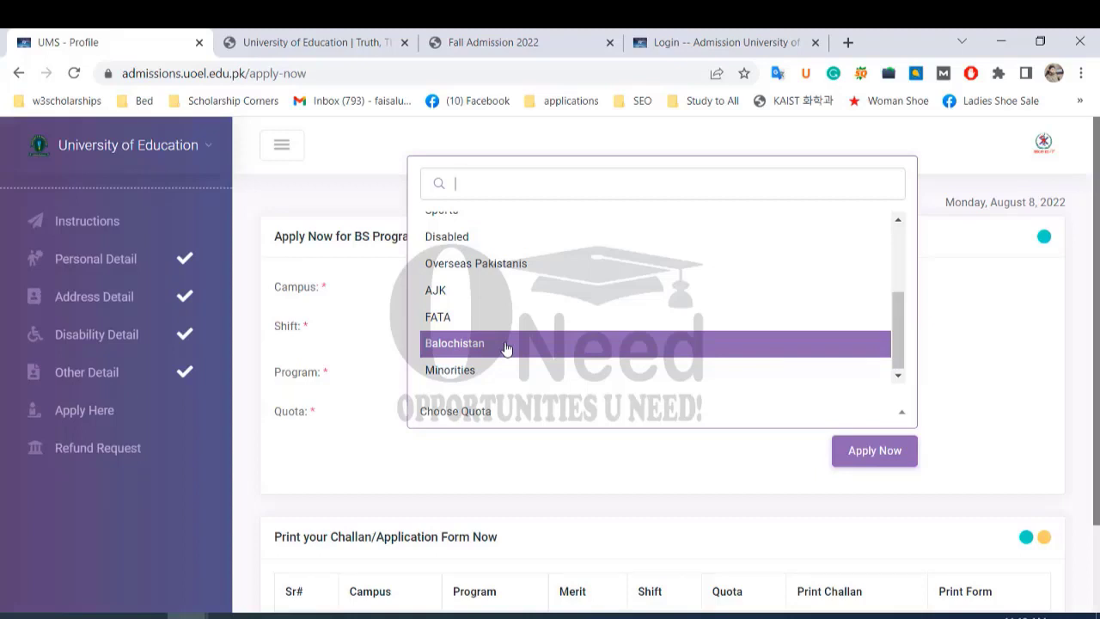
scroll(520, 349, up, 3)
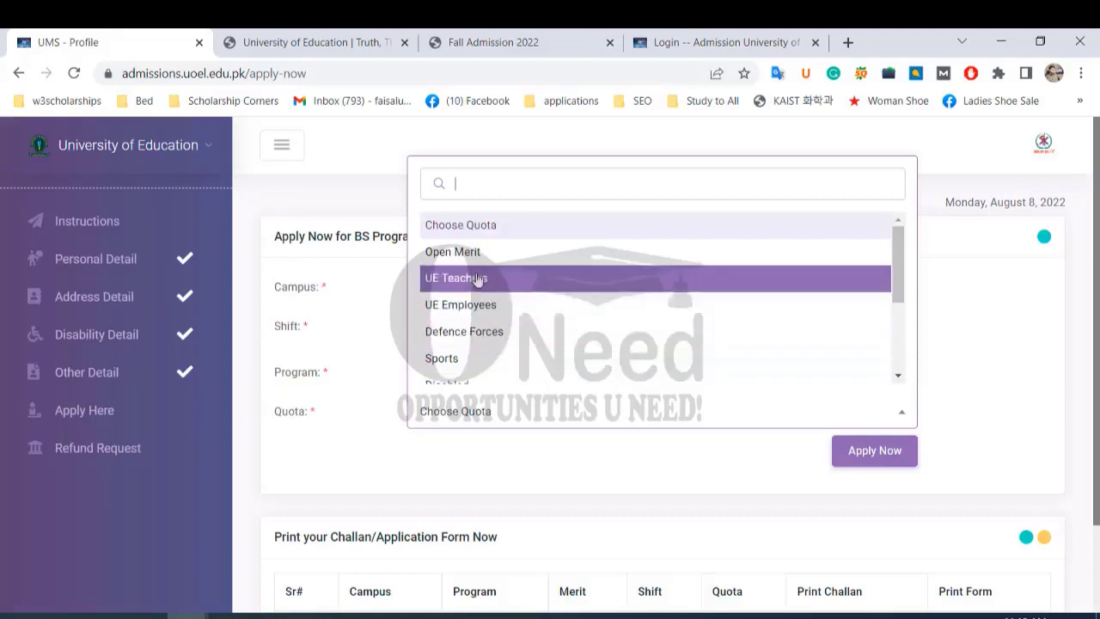
click(469, 251)
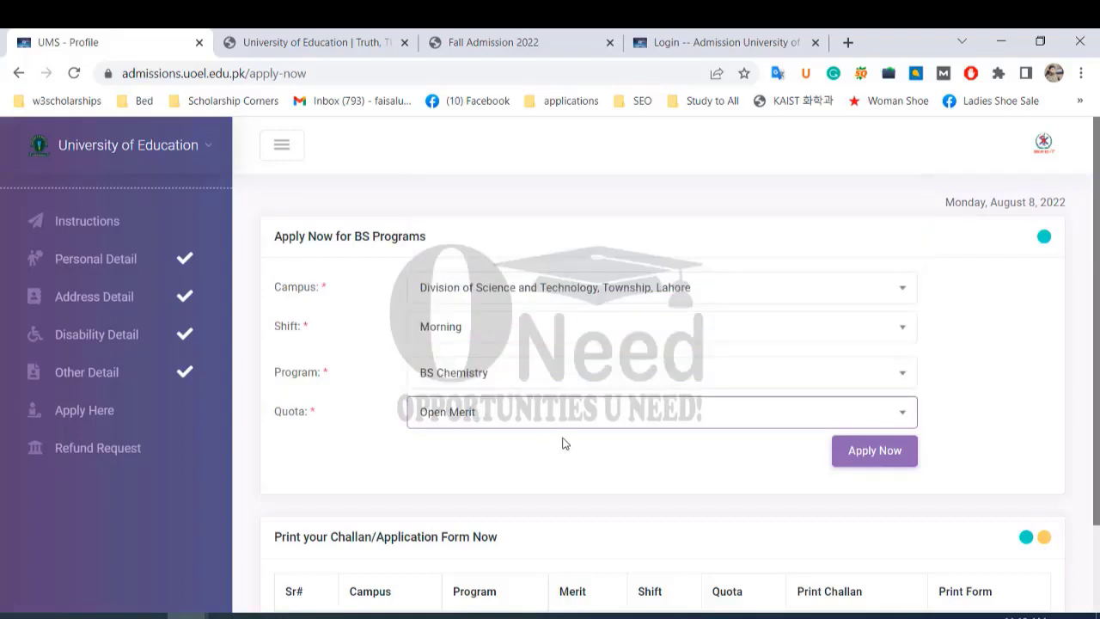
scroll(564, 441, down, 2)
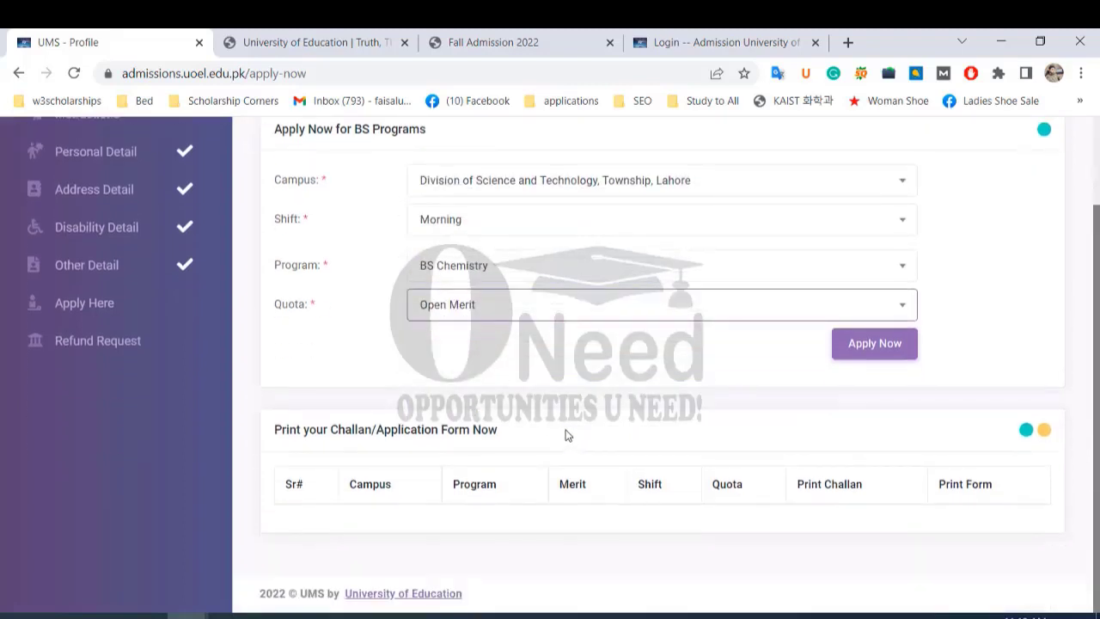
Submit the BS Chemistry application and check its merit of 85 and Morning shift.
click(875, 350)
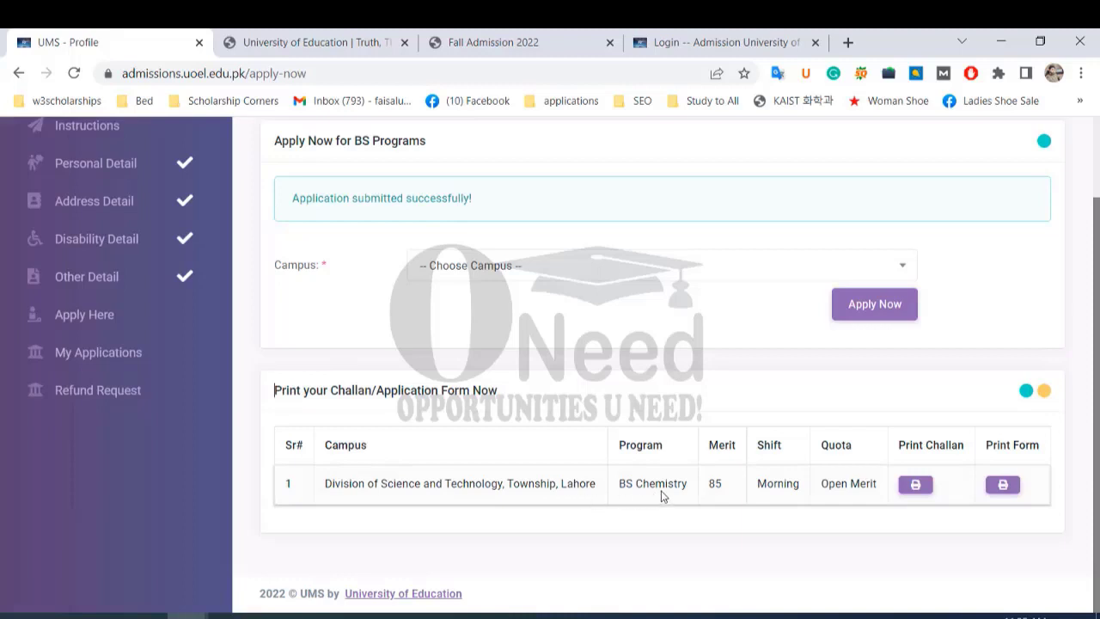
double_click(727, 492)
drag(760, 488, 814, 492)
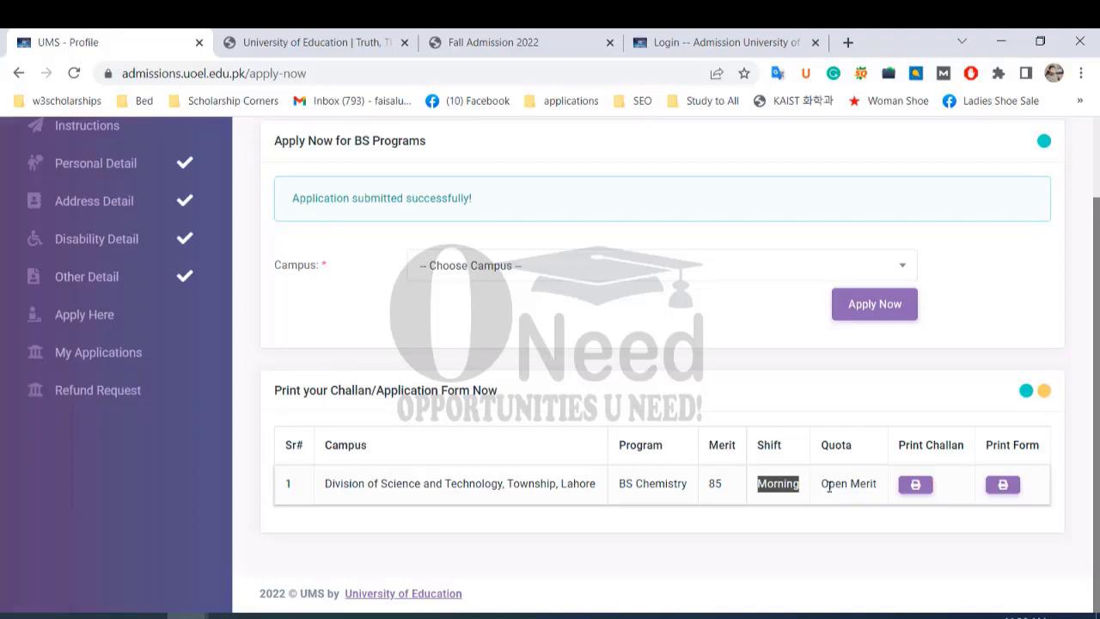
Open the fee challan and the printable application form for BS Chemistry.
click(916, 487)
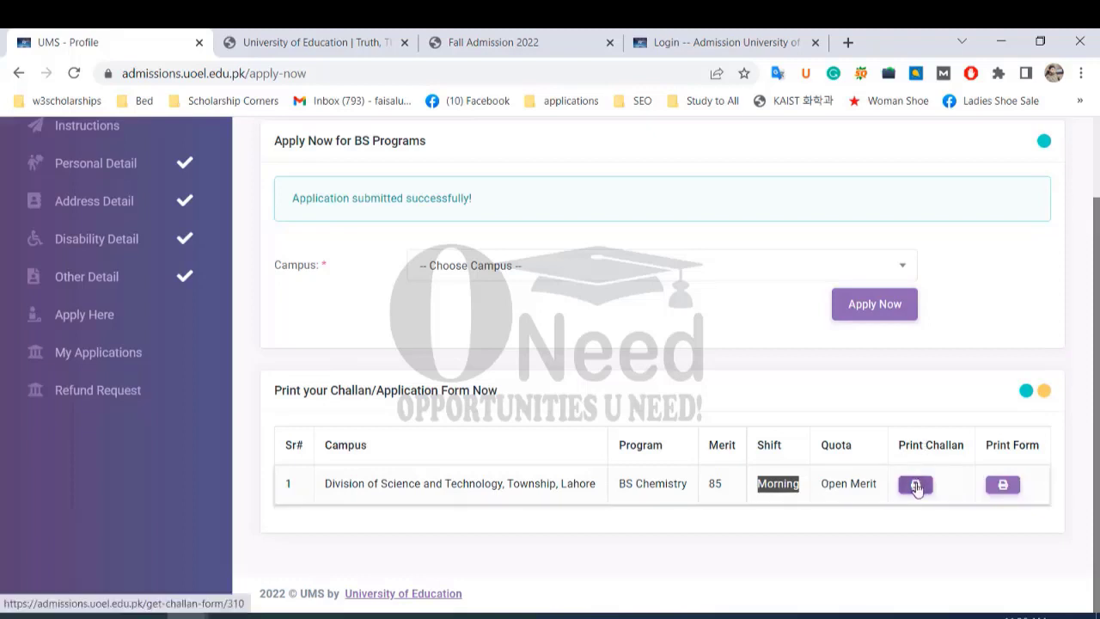
click(1004, 487)
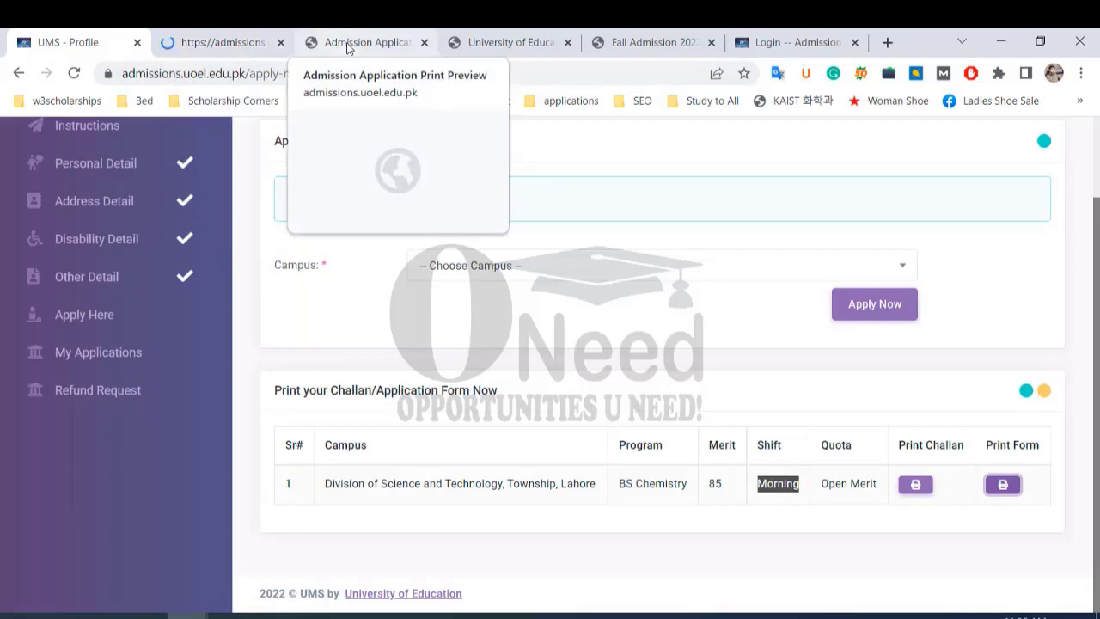
click(348, 47)
scroll(550, 344, down, 1)
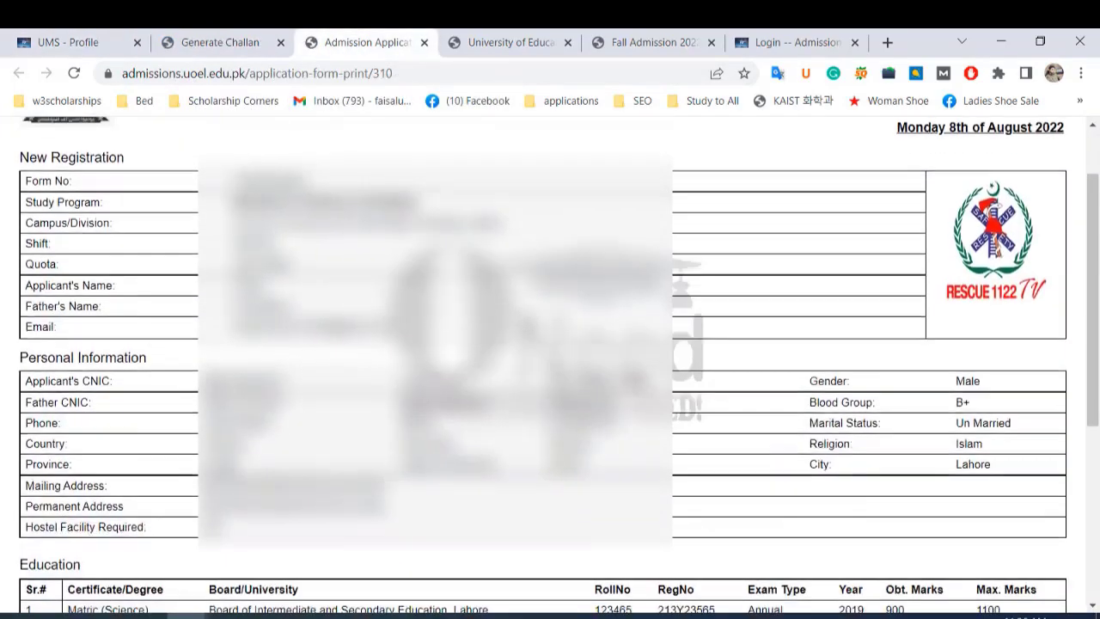
scroll(550, 344, down, 4)
scroll(550, 344, up, 5)
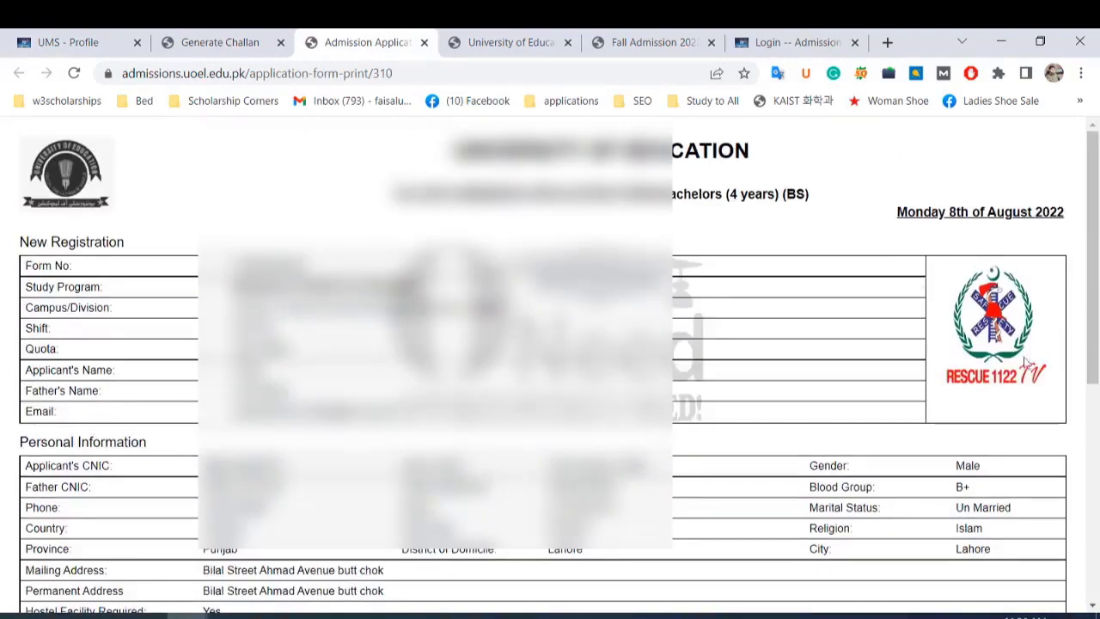
scroll(1028, 364, down, 2)
scroll(550, 344, up, 2)
Review the application form's education records, then return to the fee challan.
drag(26, 287, 348, 307)
scroll(348, 308, down, 2)
drag(204, 294, 286, 314)
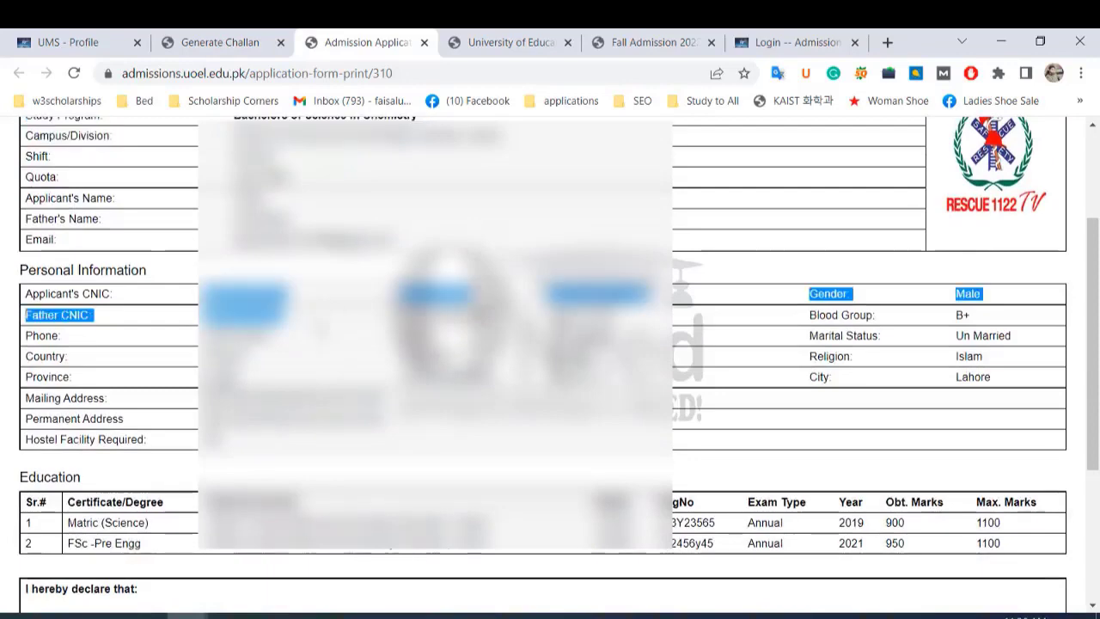
scroll(285, 315, down, 2)
scroll(550, 343, down, 1)
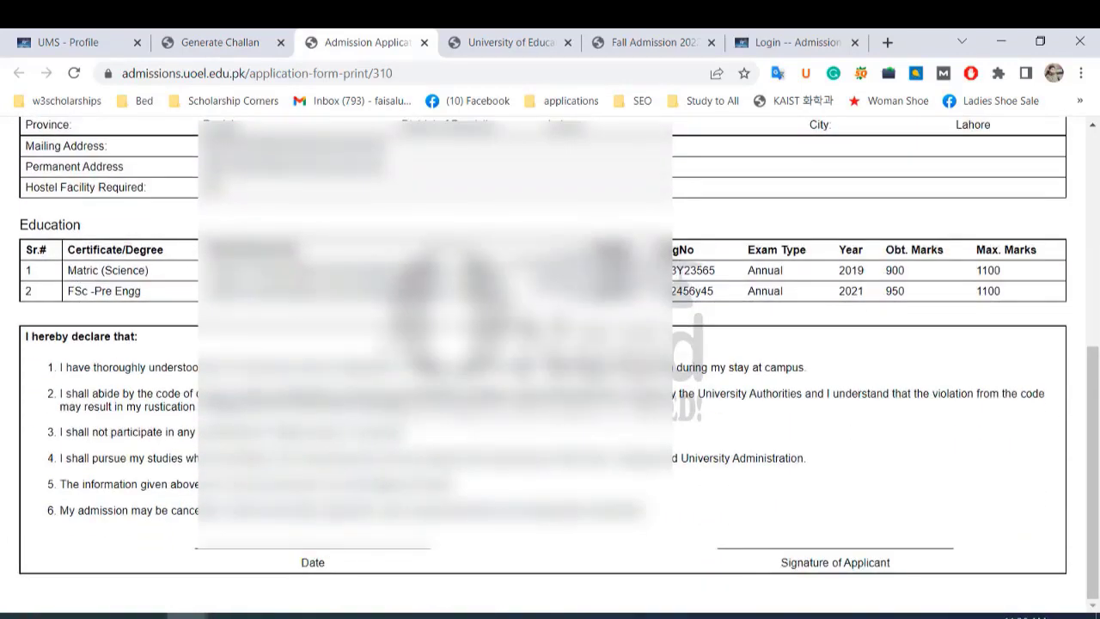
drag(605, 271, 792, 314)
click(602, 387)
scroll(657, 445, up, 5)
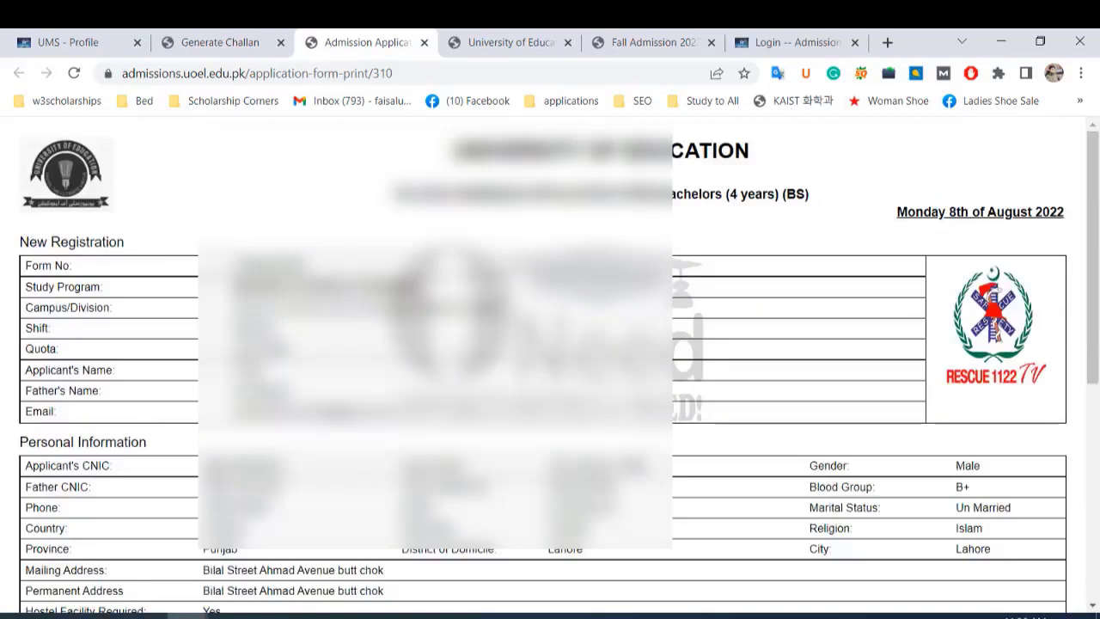
click(225, 42)
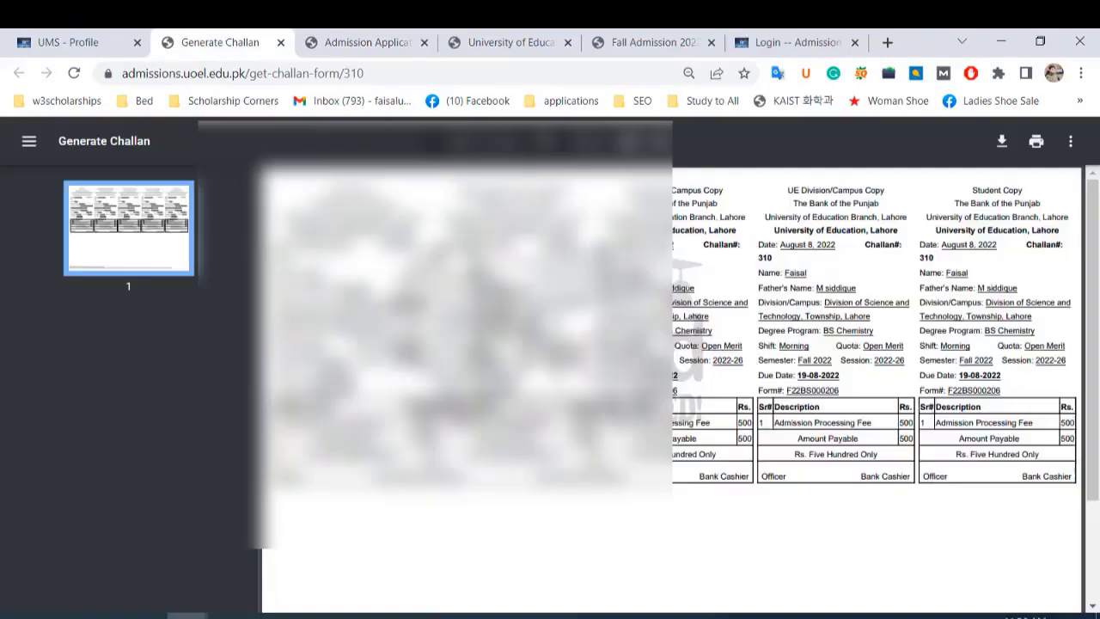
scroll(671, 344, down, 1)
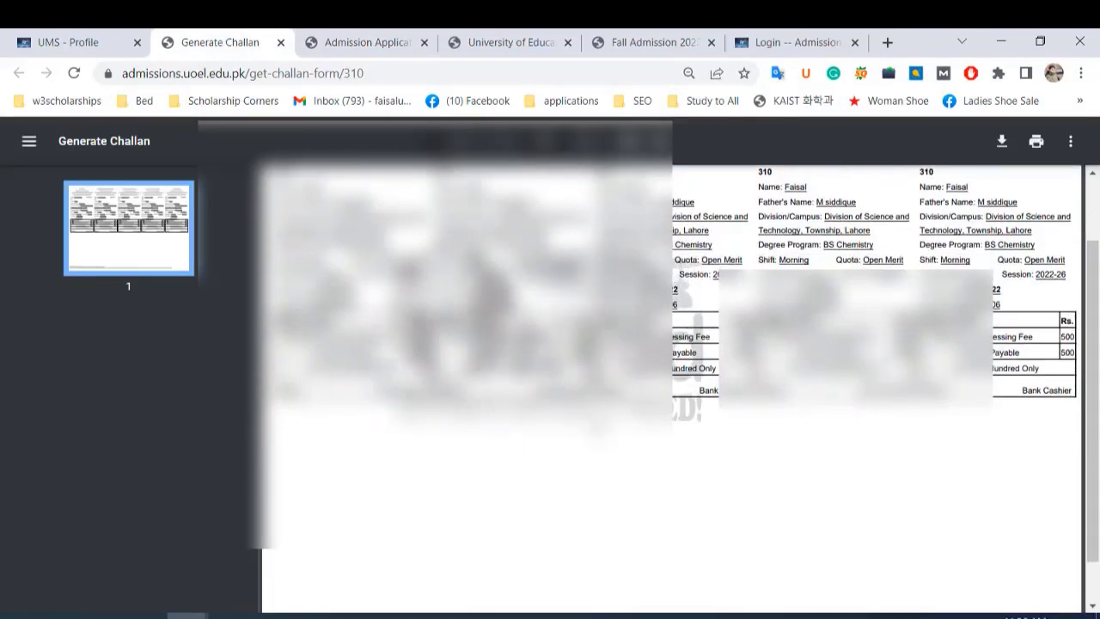
scroll(670, 344, up, 1)
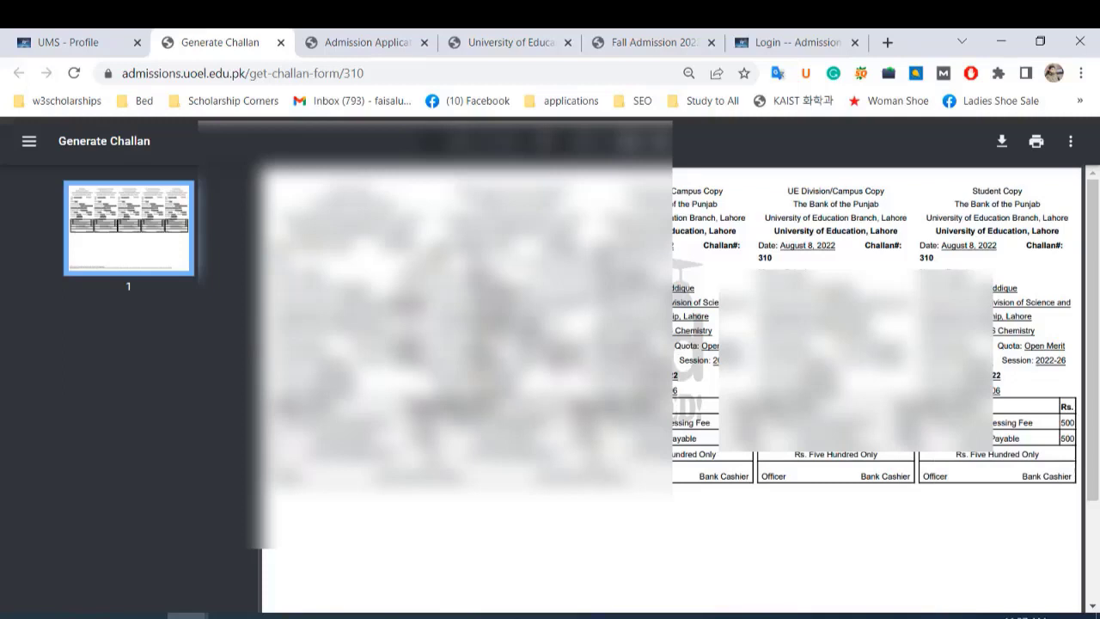
Start another application for Multan Campus in the Morning shift.
click(107, 43)
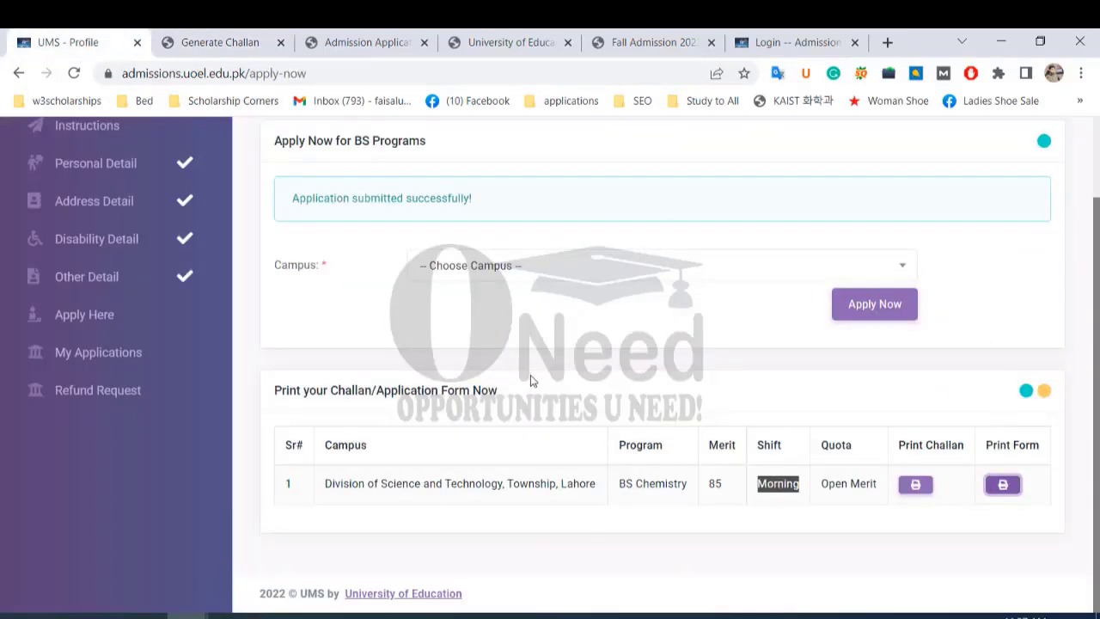
click(862, 311)
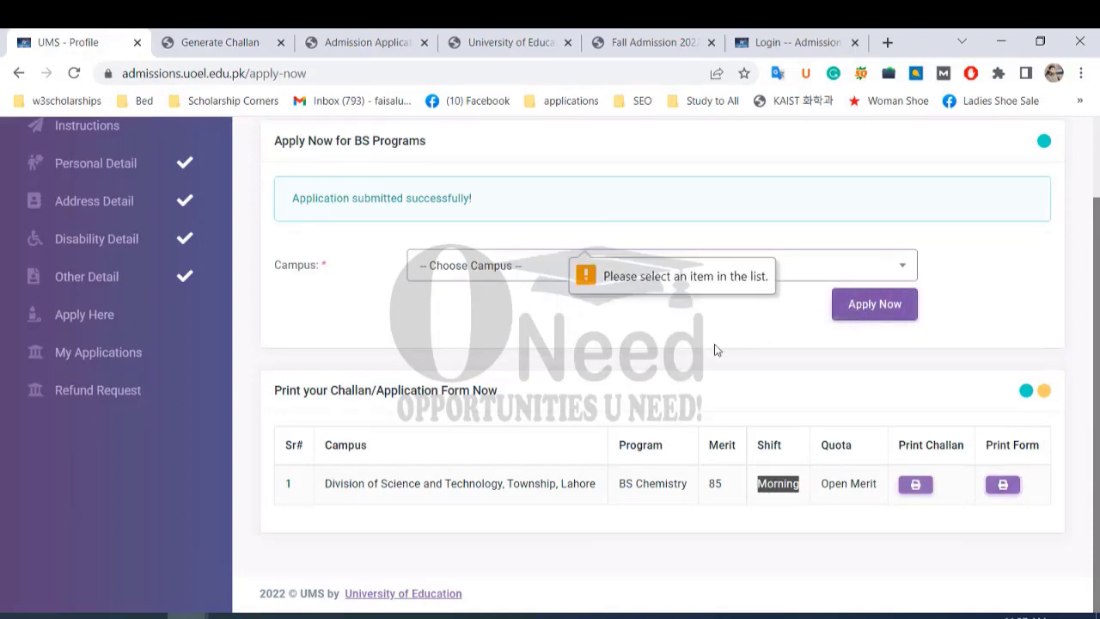
click(901, 267)
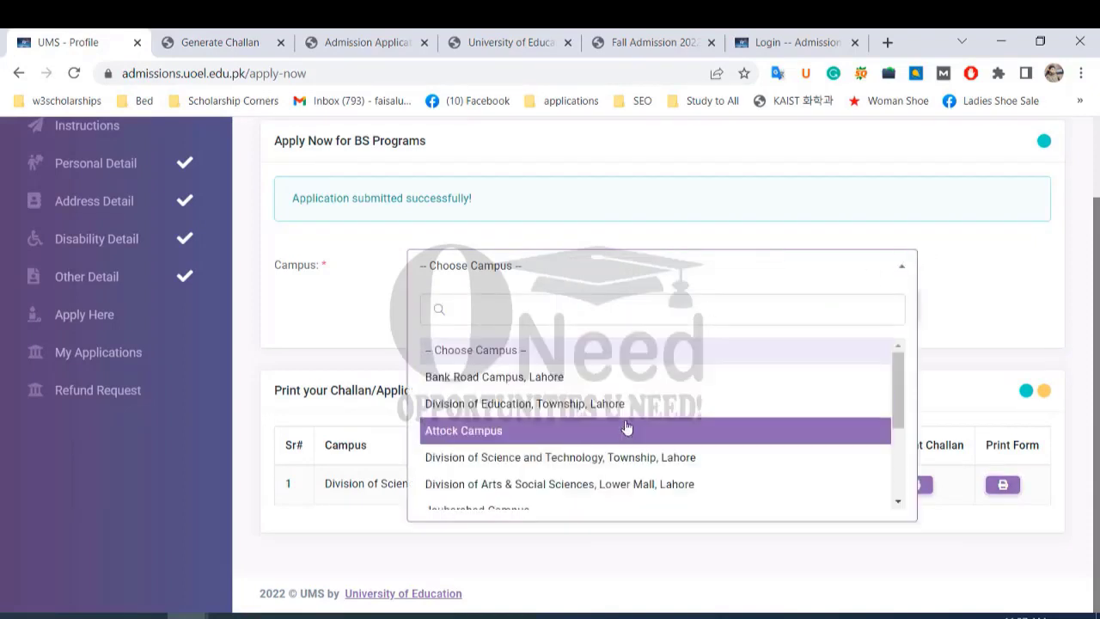
scroll(631, 454, down, 3)
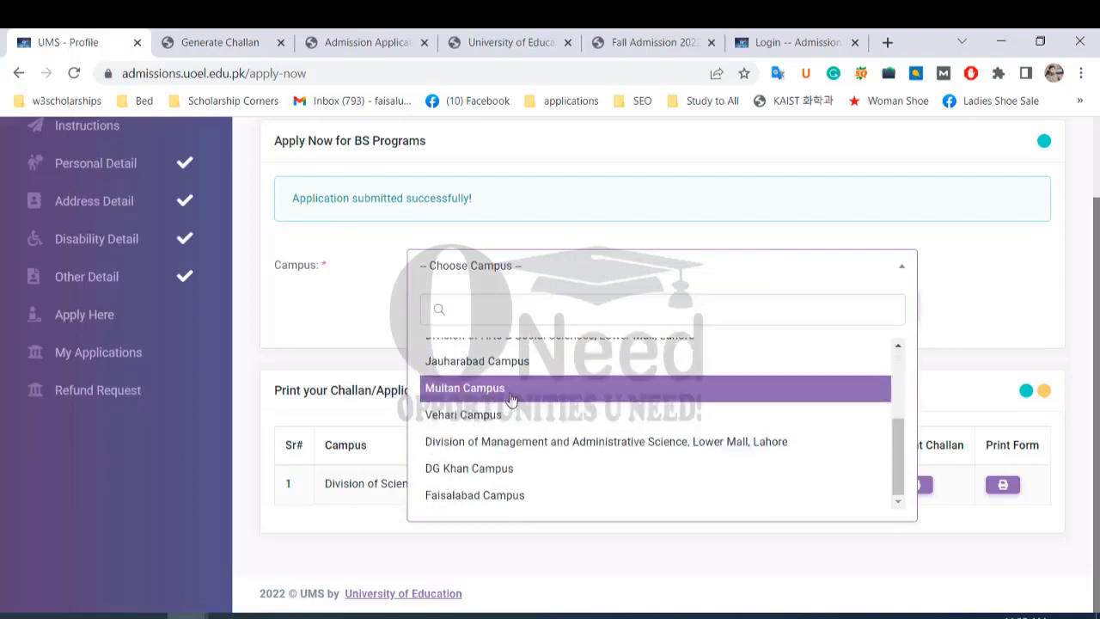
click(510, 390)
click(849, 316)
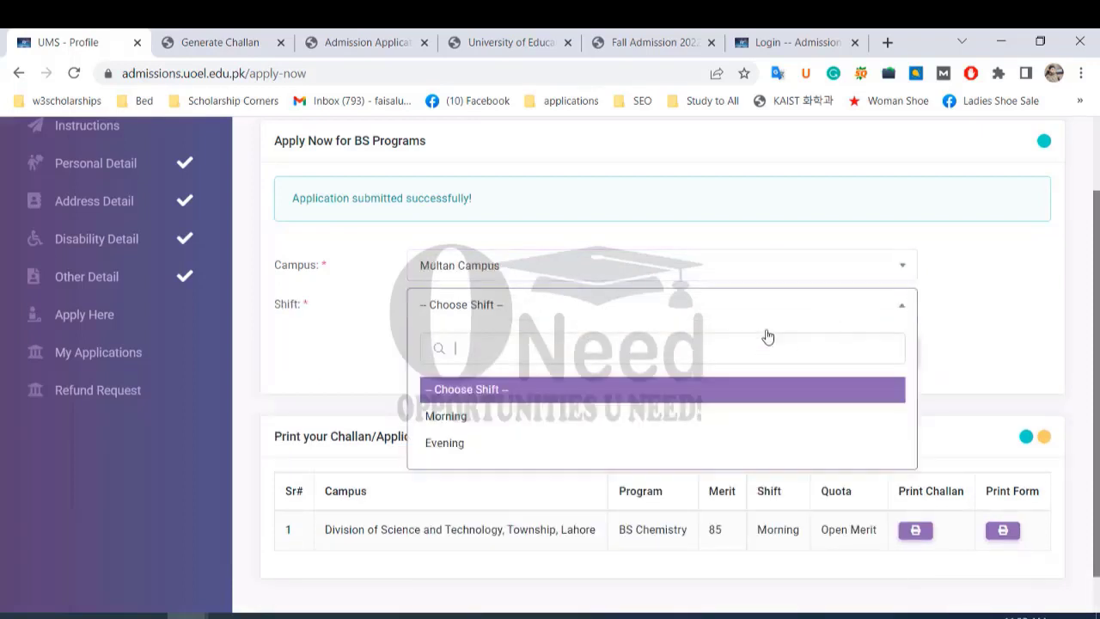
click(530, 418)
Choose BS Mathematics with Open Merit quota and submit the application.
click(747, 352)
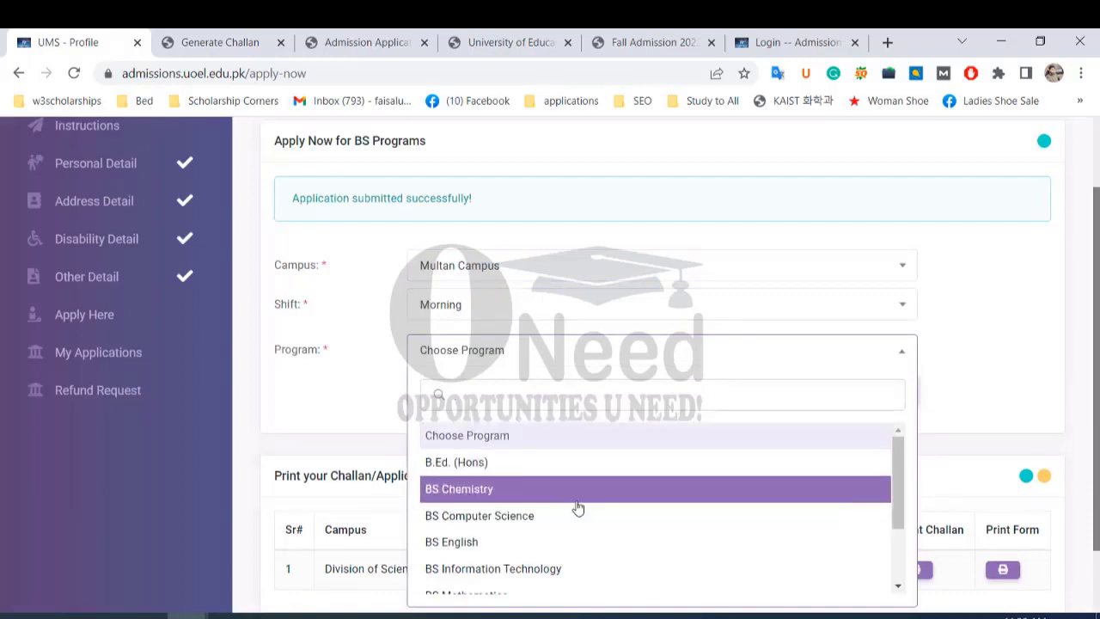
scroll(573, 508, down, 1)
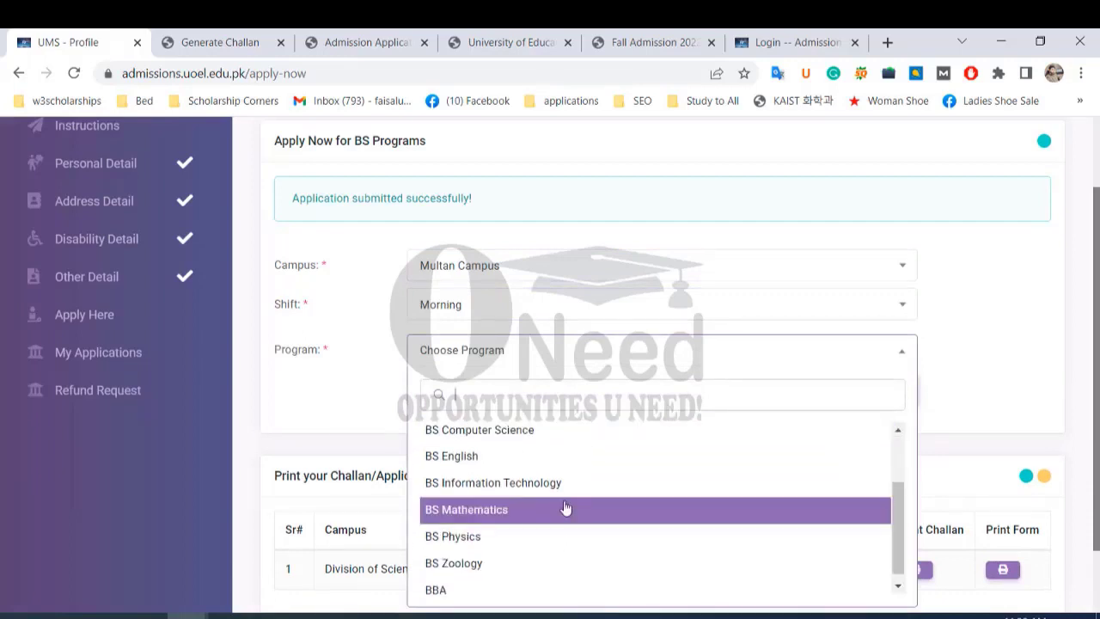
click(507, 514)
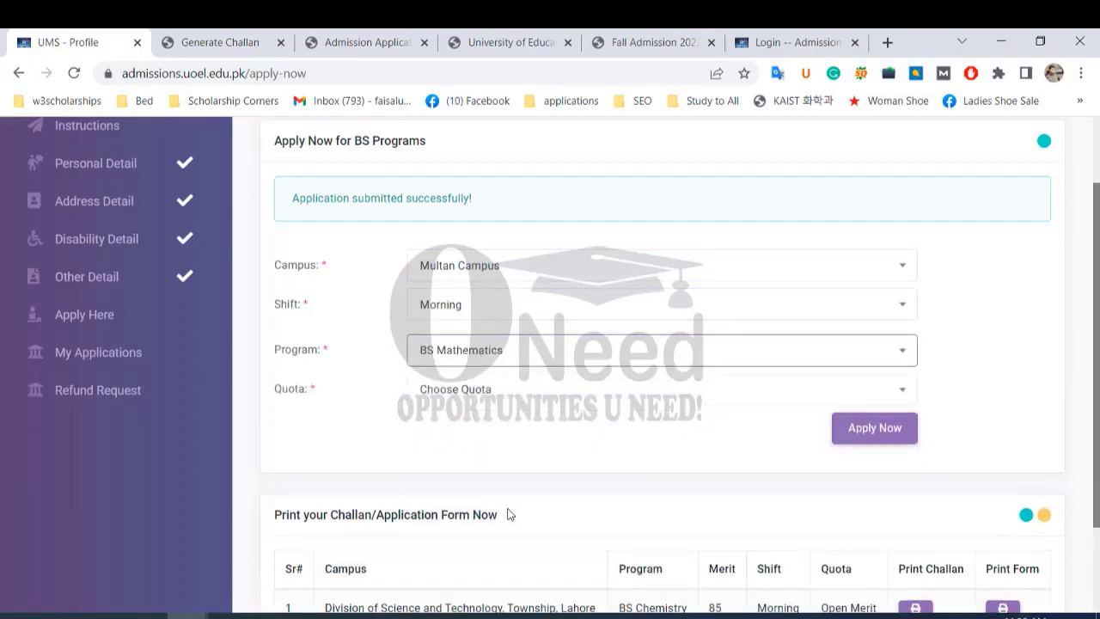
click(583, 402)
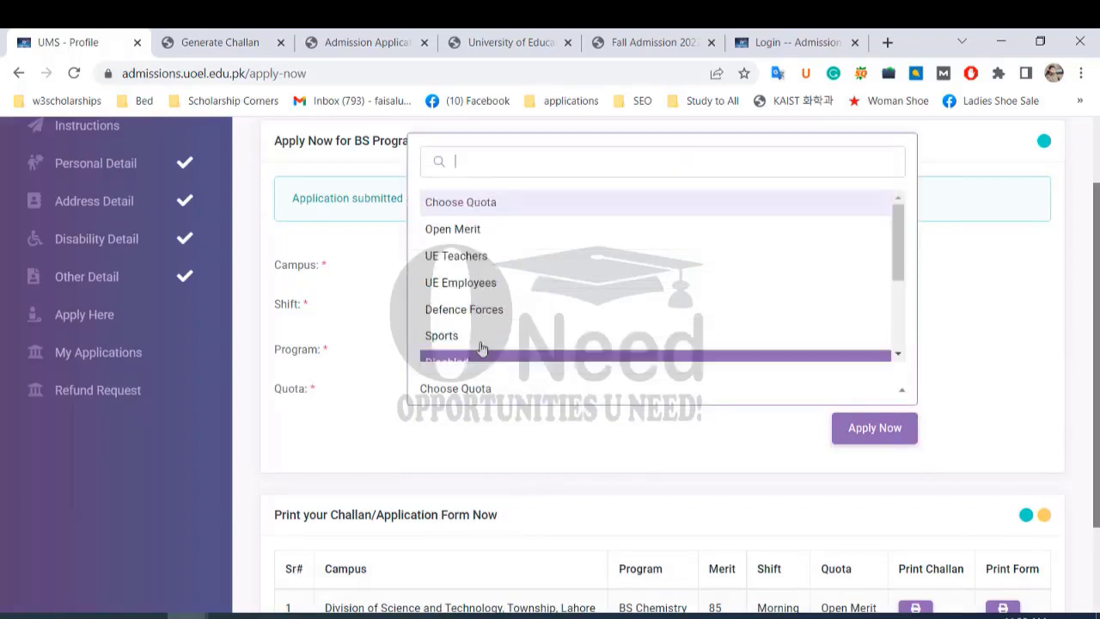
click(478, 232)
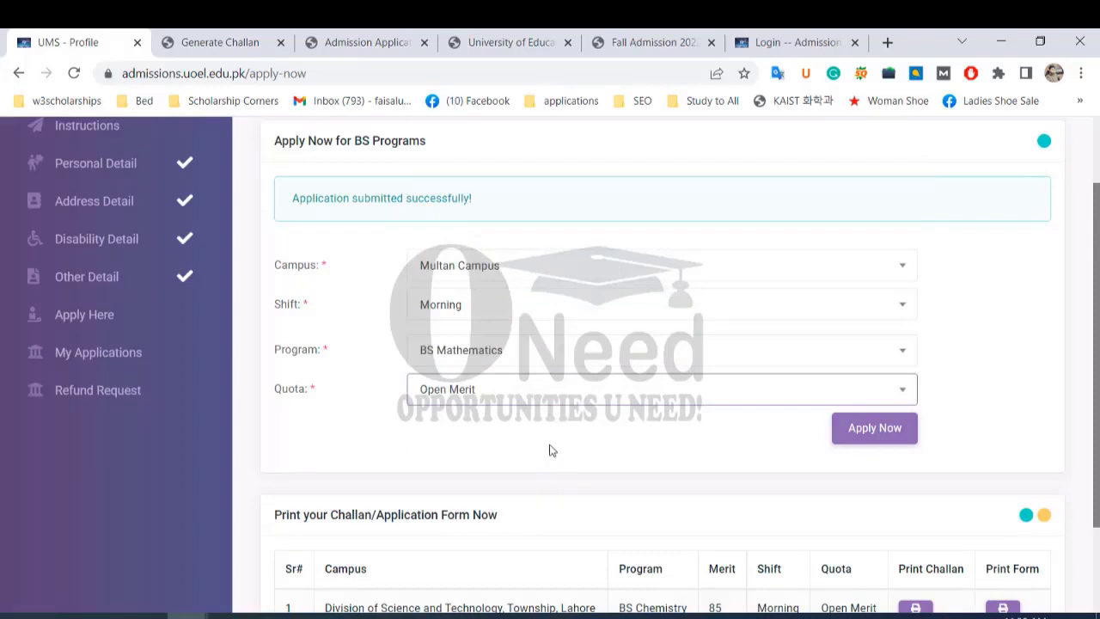
click(859, 435)
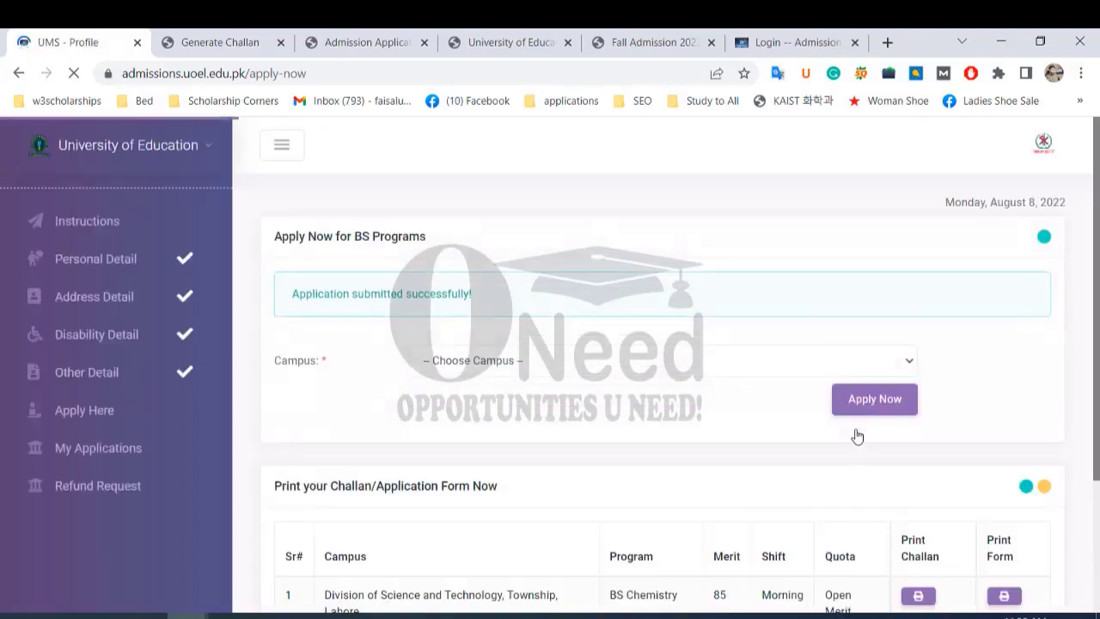
scroll(743, 410, down, 2)
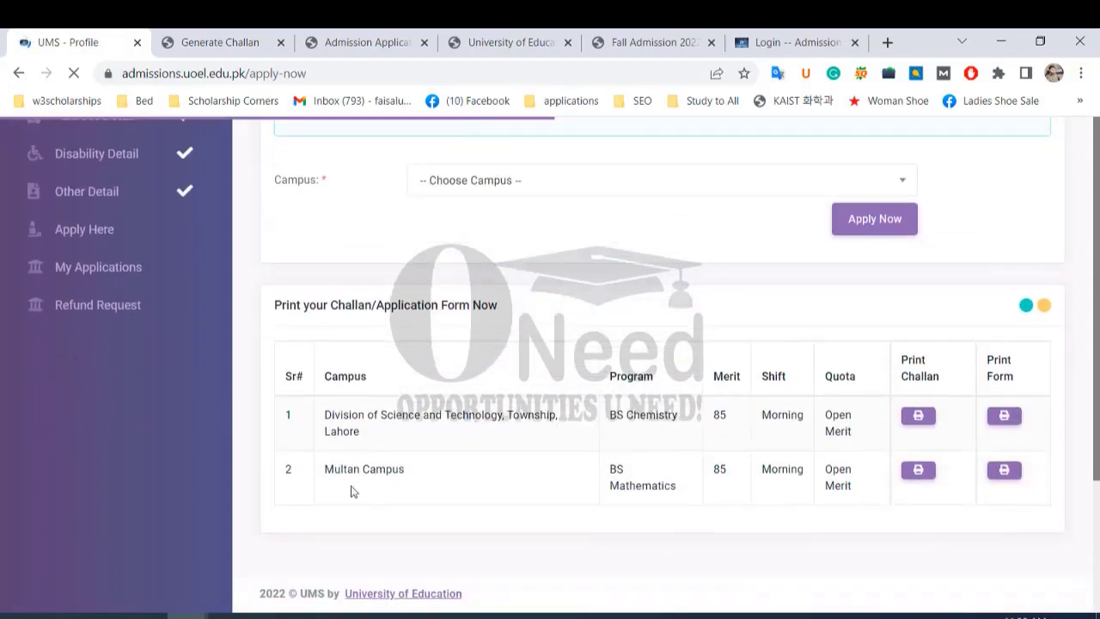